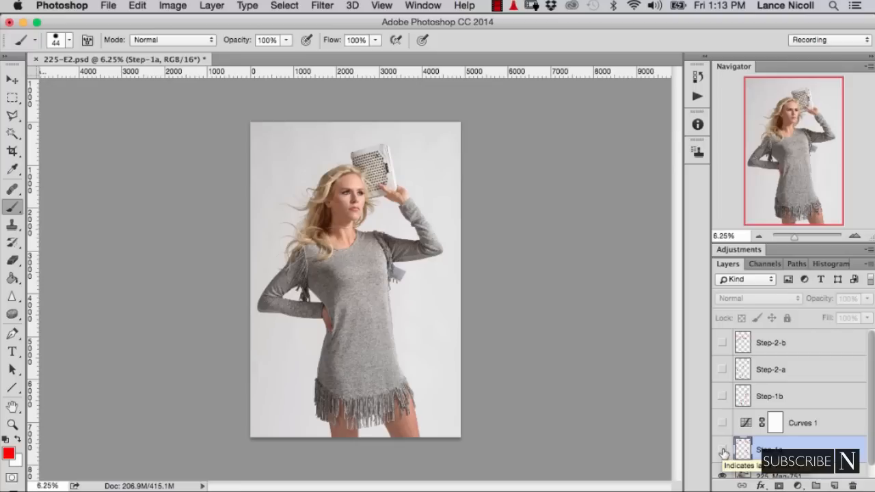
# - Preview the Step-1a background notes and the Curves 1 adjustment over the photo, leaving both hidden
pyautogui.click(722, 452)
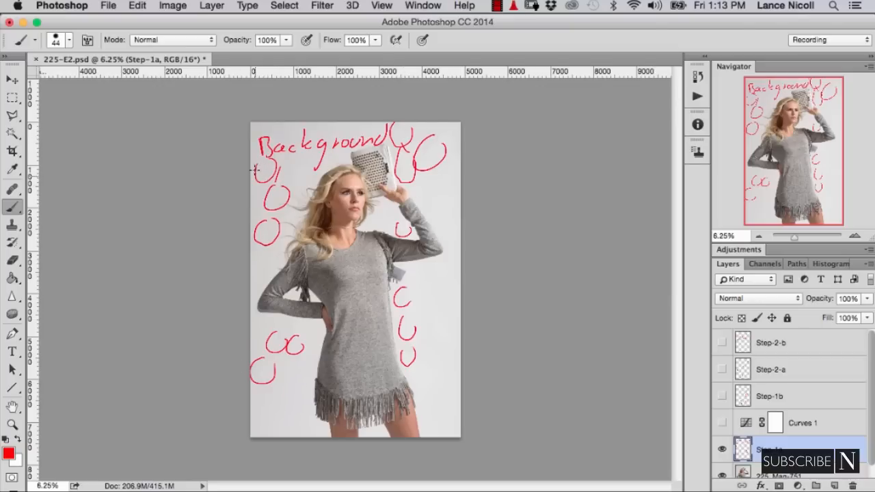
pyautogui.click(721, 423)
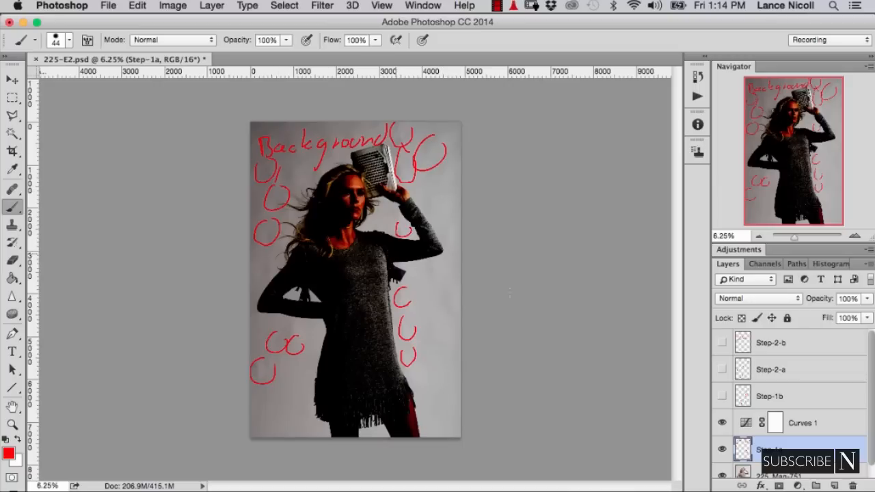
pyautogui.click(721, 449)
pyautogui.click(722, 424)
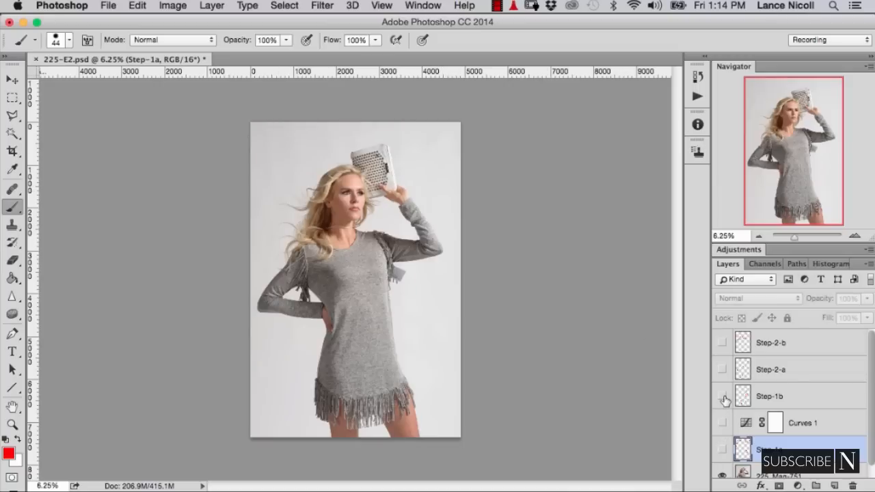
# - Review the retouching notes on the Step-1b, Step-2-a and Step-2-b layers, hiding each one again
pyautogui.click(723, 397)
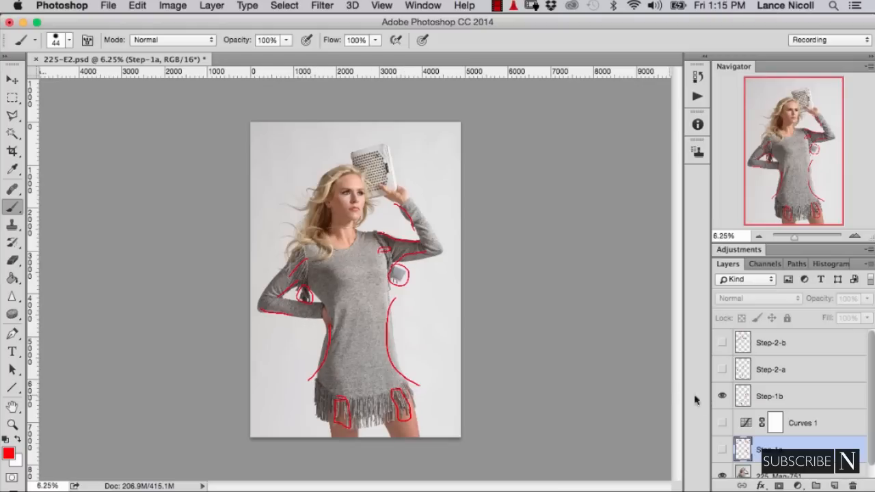
pyautogui.click(723, 398)
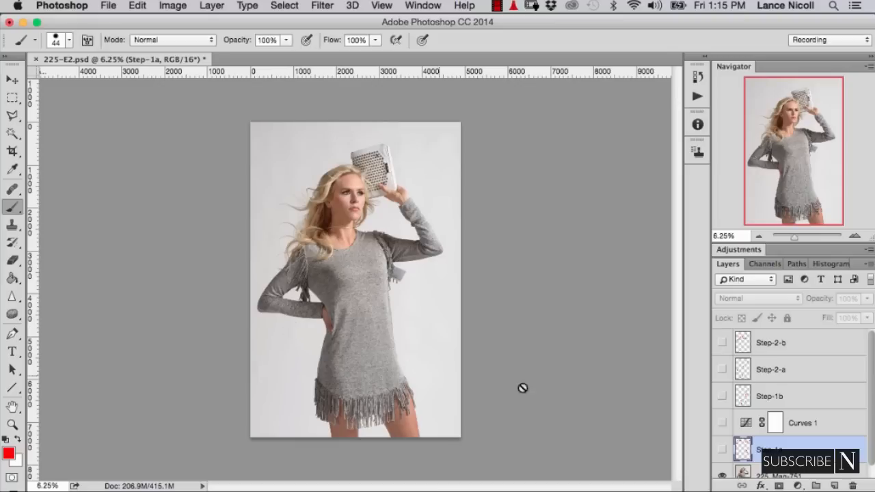
pyautogui.click(722, 370)
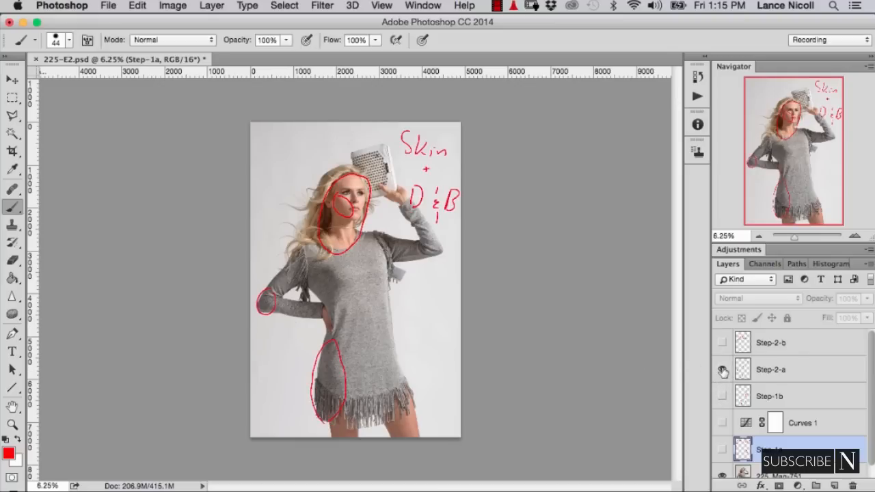
pyautogui.click(725, 344)
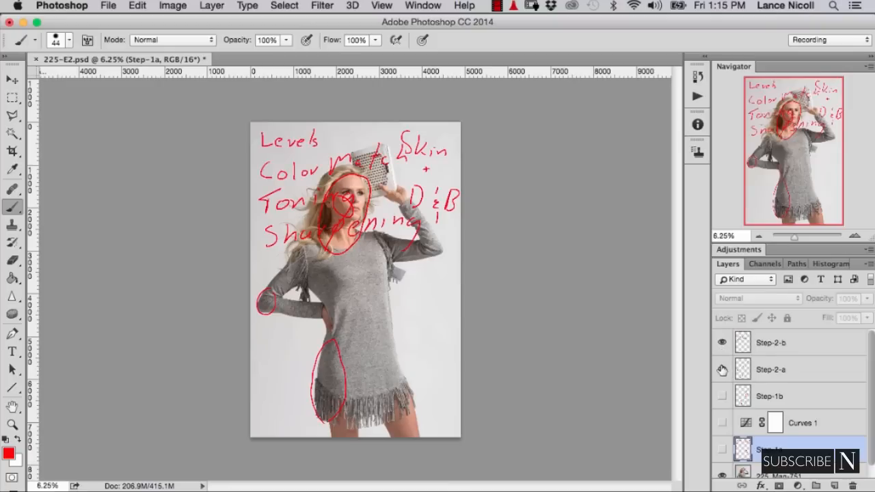
pyautogui.click(722, 344)
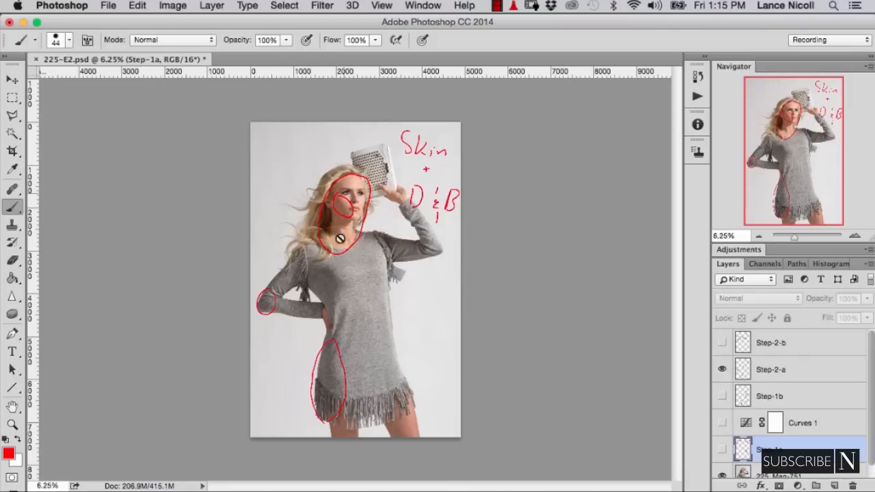
pyautogui.click(722, 369)
pyautogui.click(722, 343)
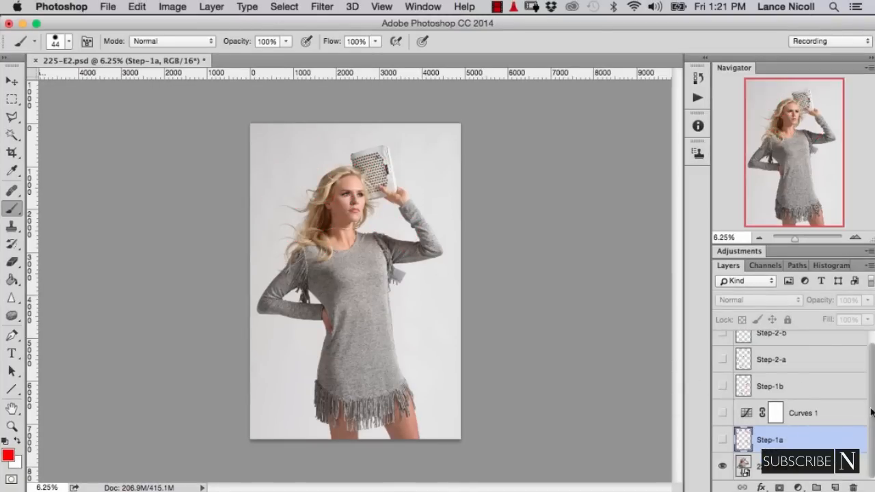
# - Group the Step-2-b and Step-2-a note layers together
pyautogui.scroll(1, 872, 408)
pyautogui.click(787, 345)
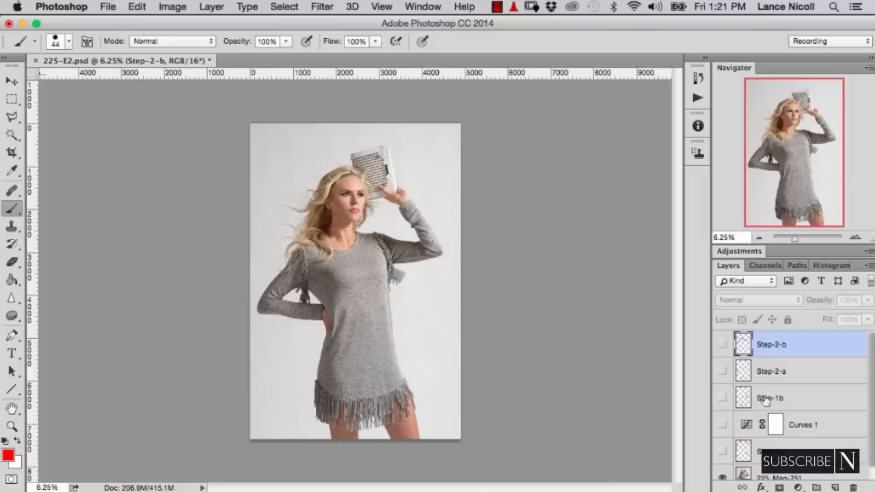
pyautogui.keyDown('shift'); pyautogui.click(785, 372); pyautogui.keyUp('shift')
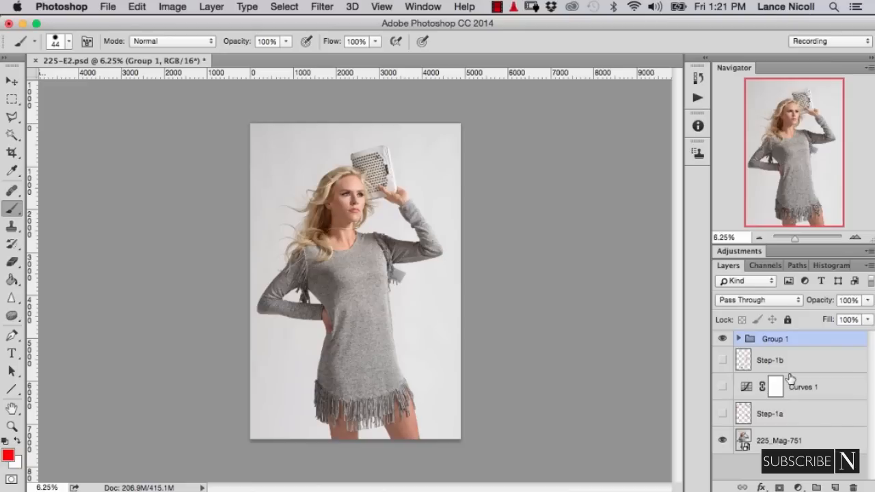
# - Turn on the darkening Curves 1 layer and keep the Step-1a background notes hidden
pyautogui.click(723, 413)
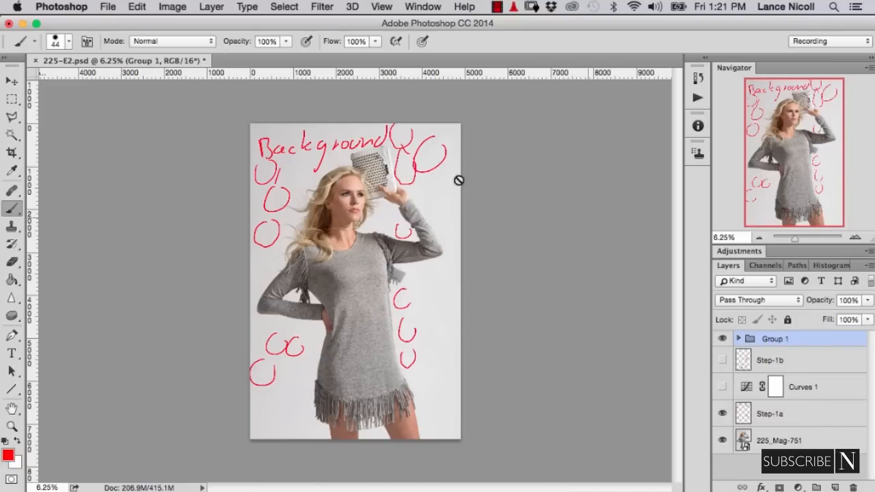
pyautogui.click(722, 387)
pyautogui.click(722, 413)
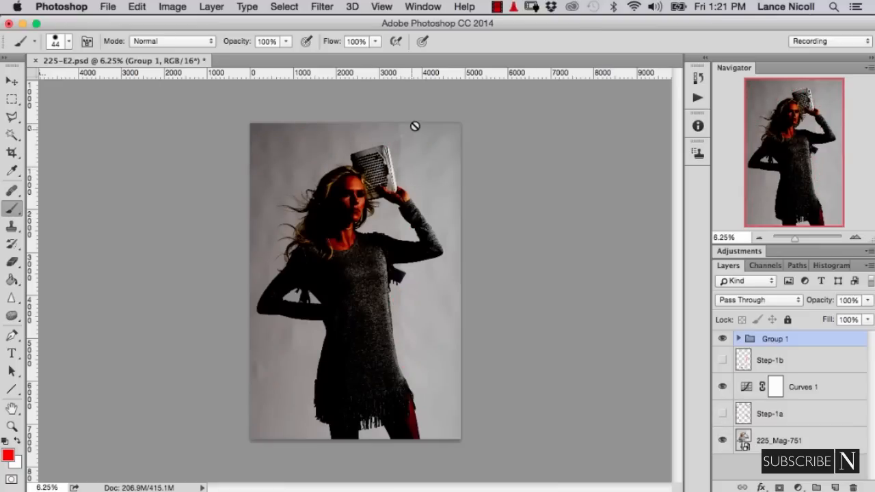
# - Examine the darkened background around the model from top to bottom for creases, blotches and uneven tones
pyautogui.press('super+equal')
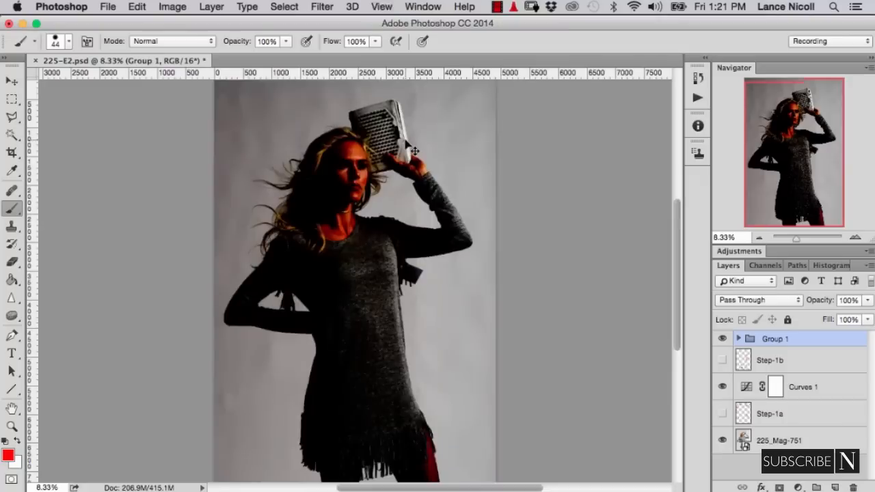
pyautogui.press('super+equal')
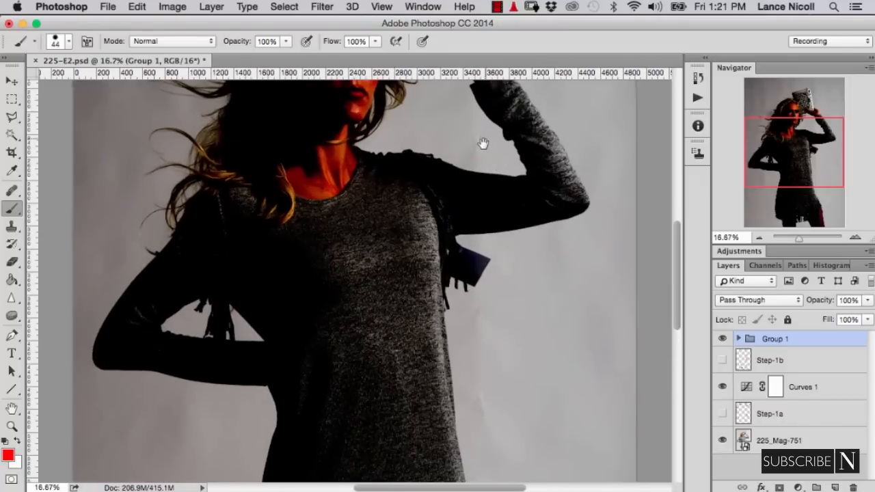
pyautogui.moveTo(483, 142); pyautogui.dragTo(447, 377)
pyautogui.moveTo(463, 164); pyautogui.dragTo(456, 167)
pyautogui.moveTo(457, 183); pyautogui.dragTo(467, 229)
pyautogui.scroll(-1, 426, 224)
pyautogui.hscroll(-10, 443, 236)
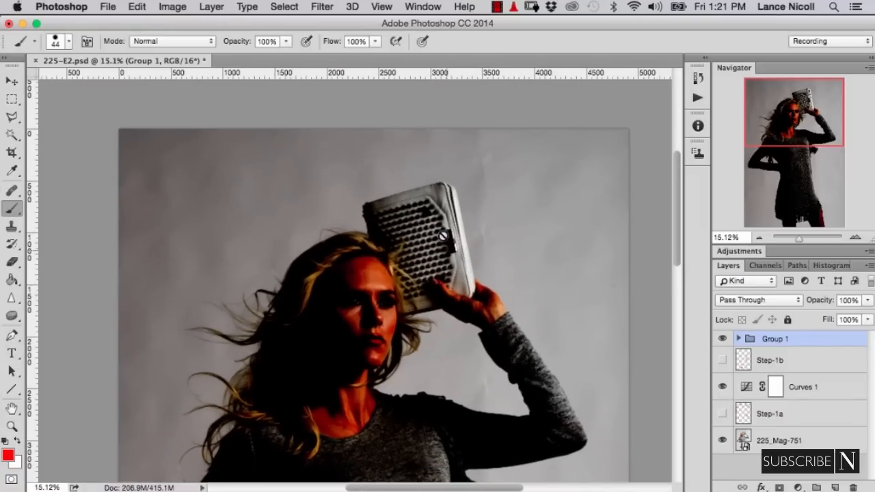
pyautogui.scroll(1, 463, 347)
pyautogui.moveTo(473, 330); pyautogui.dragTo(437, 182)
pyautogui.moveTo(375, 277); pyautogui.dragTo(360, 256)
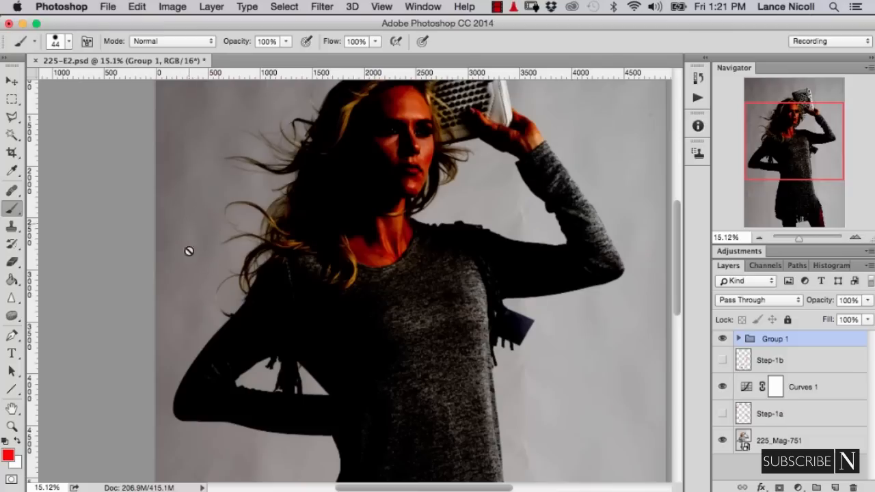
pyautogui.moveTo(203, 180); pyautogui.dragTo(219, 189)
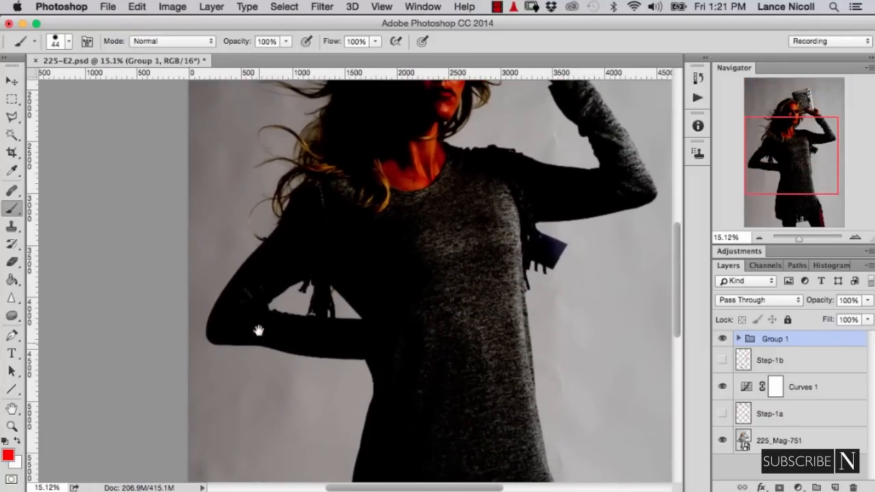
pyautogui.moveTo(258, 331); pyautogui.dragTo(277, 216)
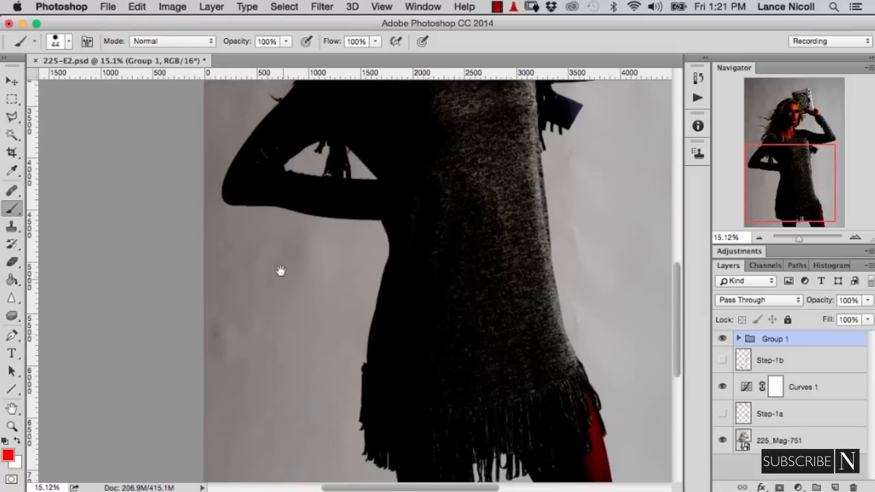
pyautogui.moveTo(280, 271); pyautogui.dragTo(283, 253)
pyautogui.moveTo(283, 205); pyautogui.dragTo(268, 288)
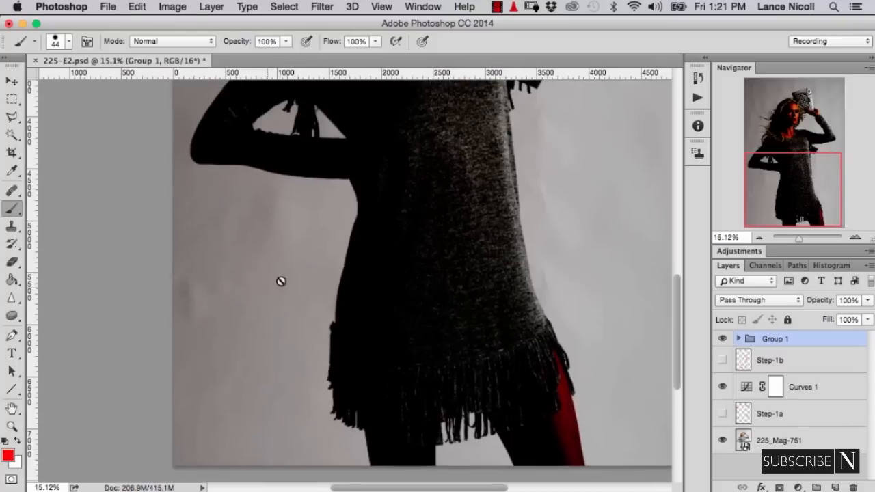
# - Add a new layer and switch to the Healing Brush for the background beside the dress
pyautogui.click(834, 487)
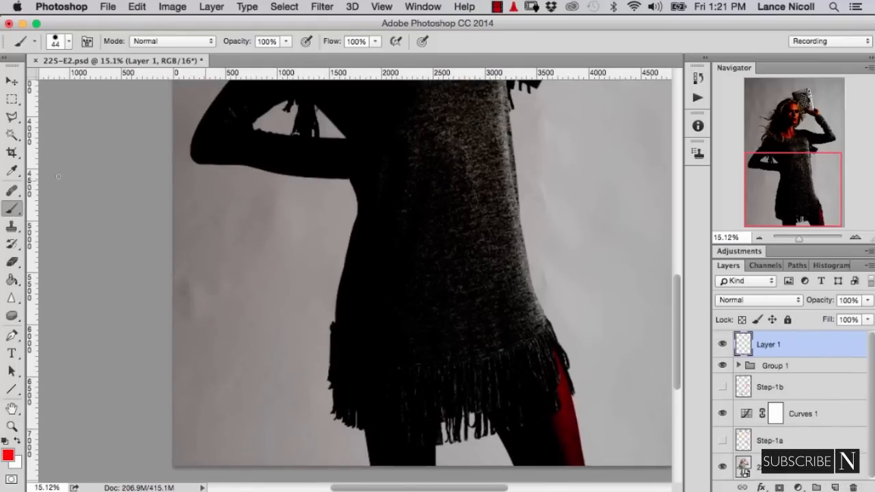
pyautogui.moveTo(9, 198); pyautogui.dragTo(59, 197)
pyautogui.moveTo(492, 213); pyautogui.dragTo(406, 267)
pyautogui.moveTo(466, 262); pyautogui.dragTo(473, 265)
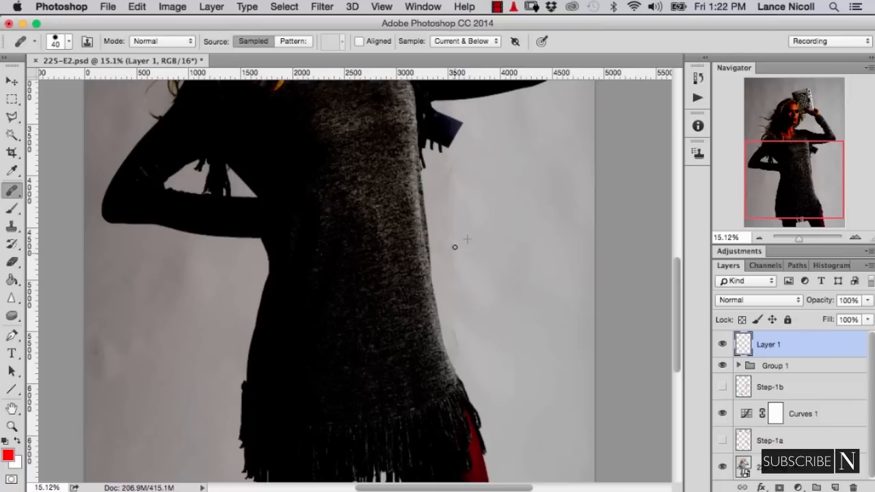
pyautogui.press('super+equal')
pyautogui.press('super+equal')
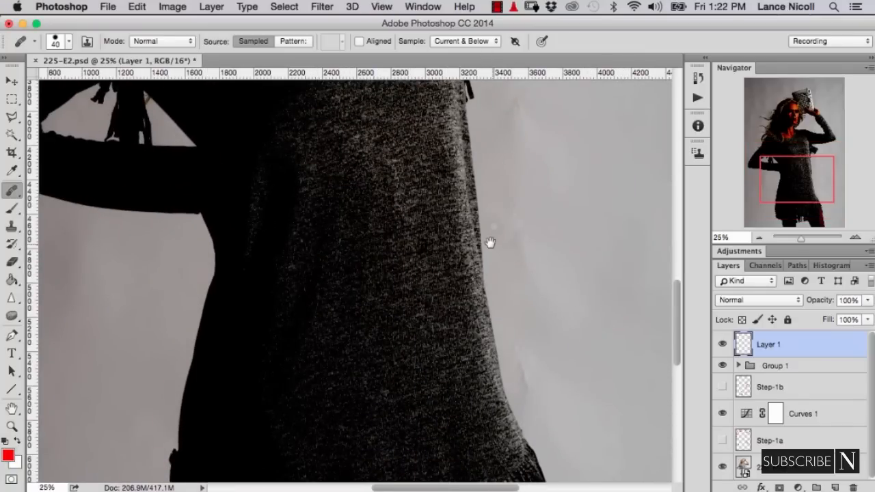
pyautogui.moveTo(490, 243); pyautogui.dragTo(435, 250)
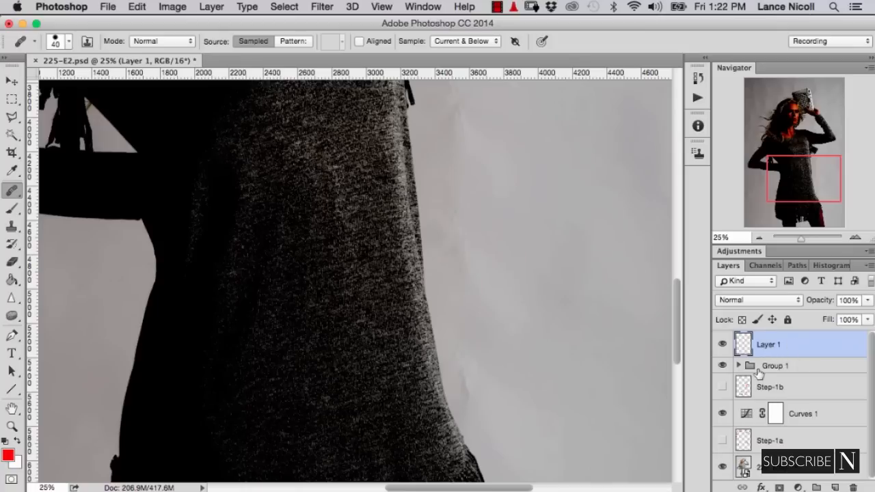
# - Delete the new layer above the group and create an empty layer directly above Step-1a, beneath Curves 1
pyautogui.moveTo(785, 358); pyautogui.dragTo(787, 360)
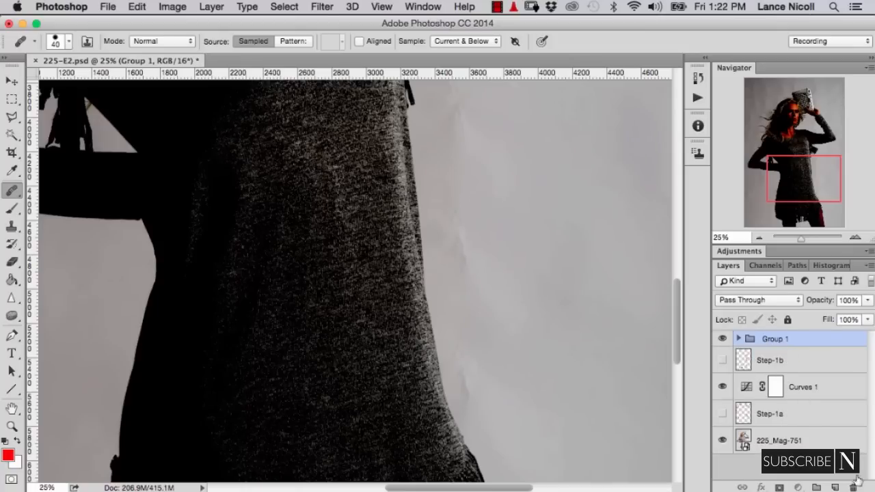
pyautogui.click(770, 414)
pyautogui.click(835, 487)
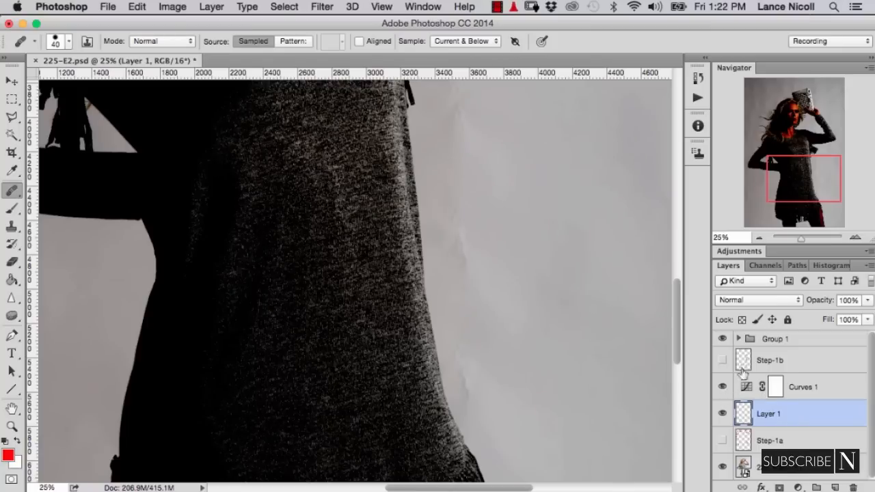
pyautogui.click(742, 319)
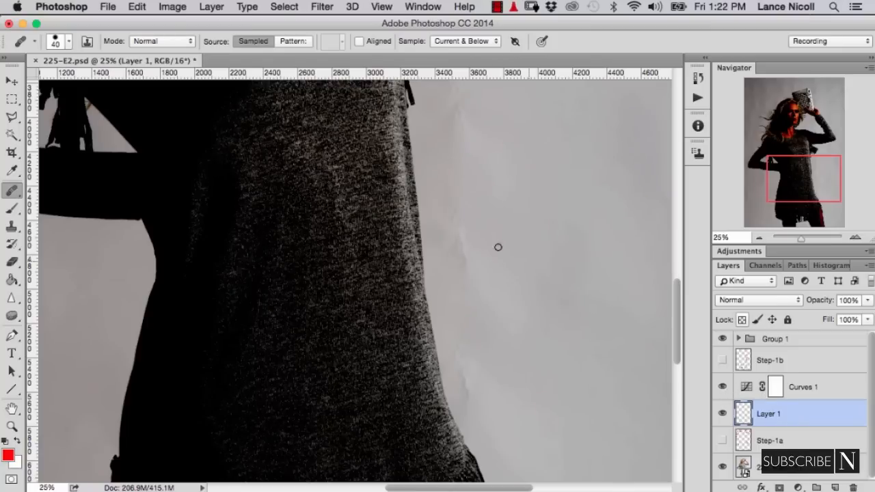
pyautogui.click(724, 389)
pyautogui.click(724, 389)
# - Heal the vertical creases in the background just right of the dress at waist and hip height
pyautogui.keyDown('alt'); pyautogui.click(483, 244); pyautogui.keyUp('alt')
pyautogui.moveTo(464, 251); pyautogui.dragTo(459, 229)
pyautogui.keyDown('alt'); pyautogui.click(479, 244); pyautogui.keyUp('alt')
pyautogui.click(464, 251)
pyautogui.moveTo(468, 108); pyautogui.dragTo(452, 230)
pyautogui.keyDown('alt'); pyautogui.click(459, 225); pyautogui.keyUp('alt')
pyautogui.click(445, 233)
pyautogui.moveTo(466, 342); pyautogui.dragTo(471, 216)
pyautogui.keyDown('alt'); pyautogui.click(478, 379); pyautogui.keyUp('alt')
pyautogui.click(451, 378)
pyautogui.moveTo(475, 372)
pyautogui.mouseDown()
pyautogui.moveTo(486, 373)
pyautogui.moveTo(461, 377)
pyautogui.mouseUp()
# - Heal the background marks between the hair and raised arm and the crease beside the clutch's upper corner
pyautogui.moveTo(452, 112); pyautogui.dragTo(449, 263)
pyautogui.moveTo(429, 126)
pyautogui.mouseDown()
pyautogui.moveTo(439, 258)
pyautogui.moveTo(436, 248)
pyautogui.mouseUp()
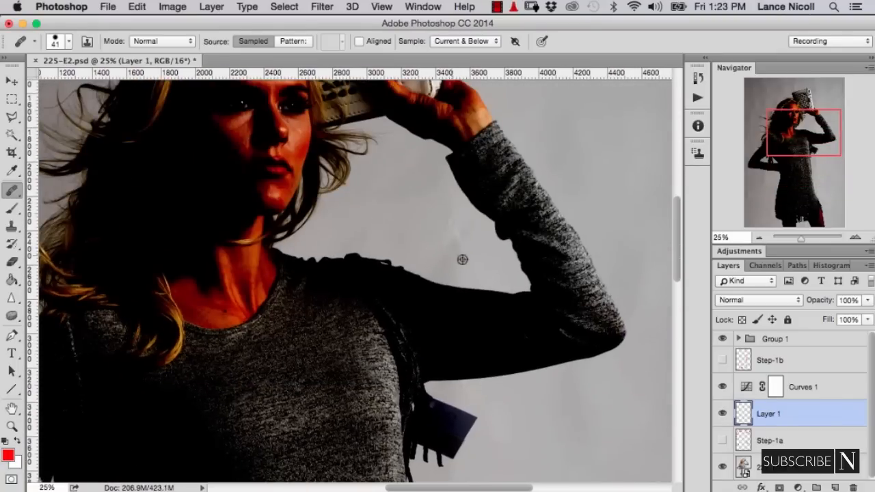
pyautogui.keyDown('alt'); pyautogui.click(462, 259); pyautogui.keyUp('alt')
pyautogui.click(455, 242)
pyautogui.moveTo(422, 143); pyautogui.dragTo(444, 347)
pyautogui.keyDown('alt'); pyautogui.click(482, 189); pyautogui.keyUp('alt')
pyautogui.click(484, 170)
pyautogui.moveTo(511, 128); pyautogui.dragTo(505, 209)
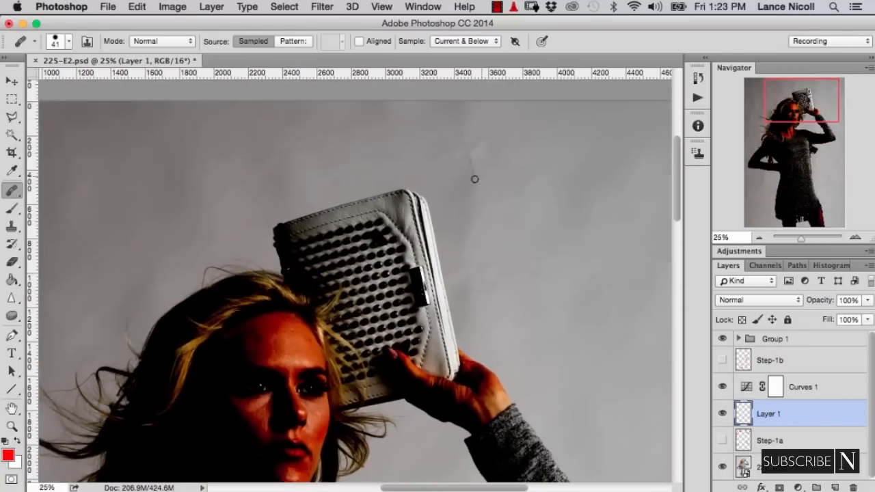
pyautogui.click(473, 164)
pyautogui.click(482, 144)
# - Heal the dark blotches in the background at the photo's lower left, beside the skirt
pyautogui.moveTo(310, 185); pyautogui.dragTo(579, 133)
pyautogui.moveTo(383, 424)
pyautogui.mouseDown()
pyautogui.moveTo(295, 262)
pyautogui.moveTo(369, 95)
pyautogui.mouseUp()
pyautogui.moveTo(212, 395); pyautogui.dragTo(354, 188)
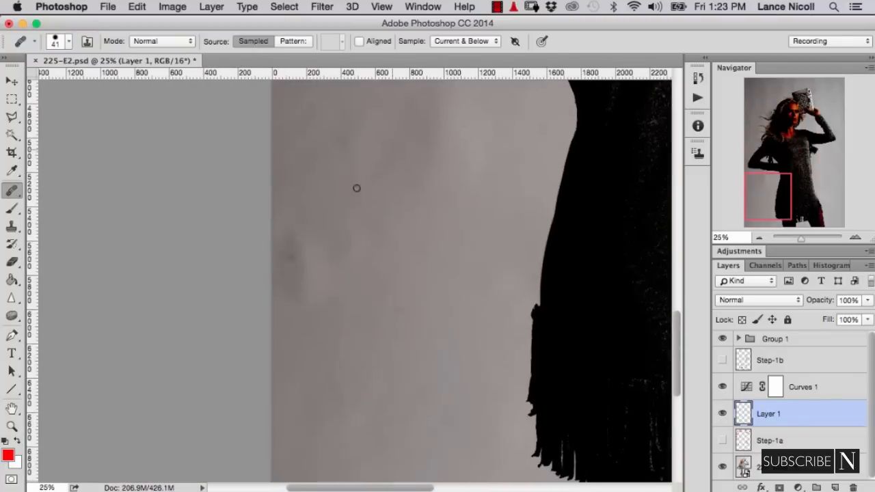
pyautogui.click(289, 261)
pyautogui.moveTo(372, 413); pyautogui.dragTo(346, 254)
pyautogui.keyDown('alt'); pyautogui.click(349, 227); pyautogui.keyUp('alt')
pyautogui.click(348, 217)
# - Heal the remaining background creases along the dress's right edge, from the fringe hem up to the hanging tag
pyautogui.moveTo(416, 291); pyautogui.dragTo(207, 307)
pyautogui.moveTo(615, 179); pyautogui.dragTo(302, 315)
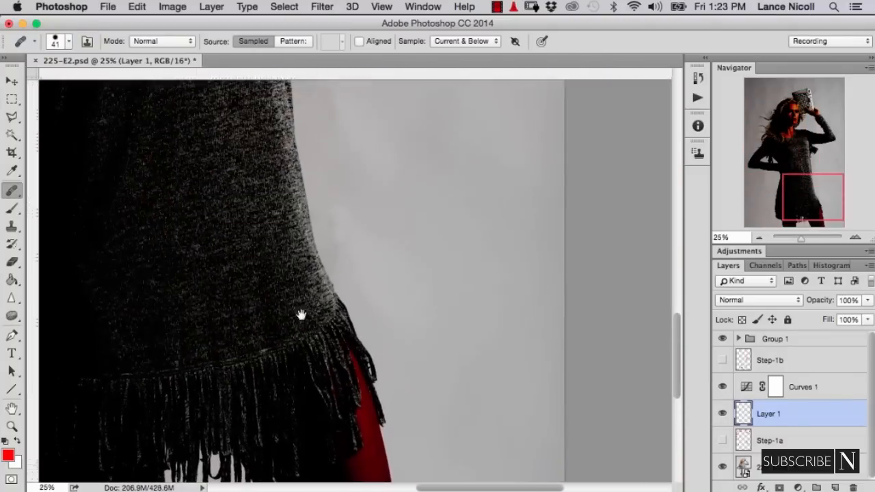
pyautogui.click(371, 242)
pyautogui.press('super+plus')
pyautogui.moveTo(317, 128); pyautogui.dragTo(345, 212)
pyautogui.keyDown('alt'); pyautogui.click(389, 307); pyautogui.keyUp('alt')
pyautogui.click(362, 284)
pyautogui.moveTo(359, 95); pyautogui.dragTo(384, 355)
pyautogui.click(393, 219)
pyautogui.moveTo(377, 230); pyautogui.dragTo(396, 259)
pyautogui.keyDown('alt'); pyautogui.click(426, 127); pyautogui.keyUp('alt')
pyautogui.click(389, 119)
pyautogui.click(415, 209)
pyautogui.moveTo(472, 158); pyautogui.dragTo(493, 217)
# - Run the Dodge&Burn action above the healing layer and hide the layer group it creates
pyautogui.press('super+minus')
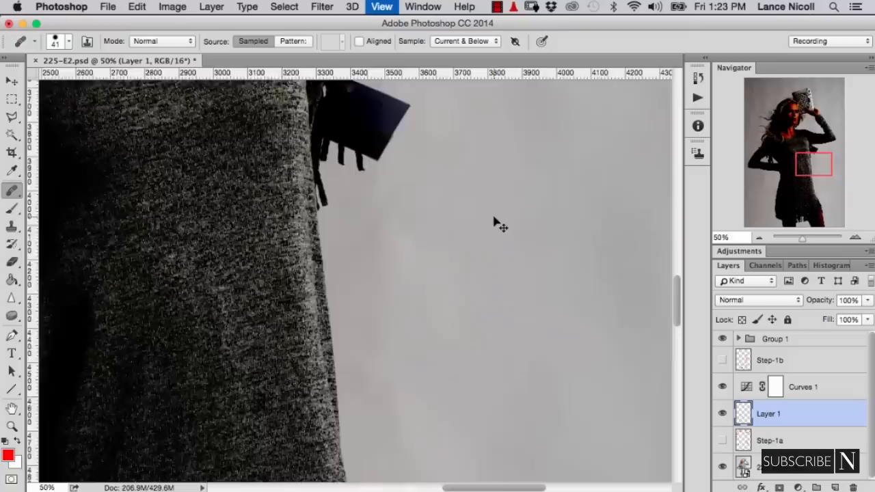
pyautogui.press('super+0')
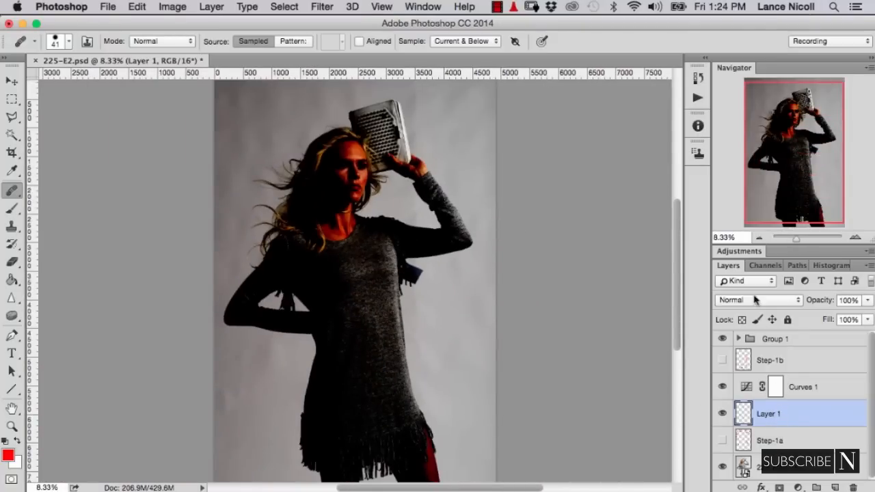
pyautogui.click(697, 98)
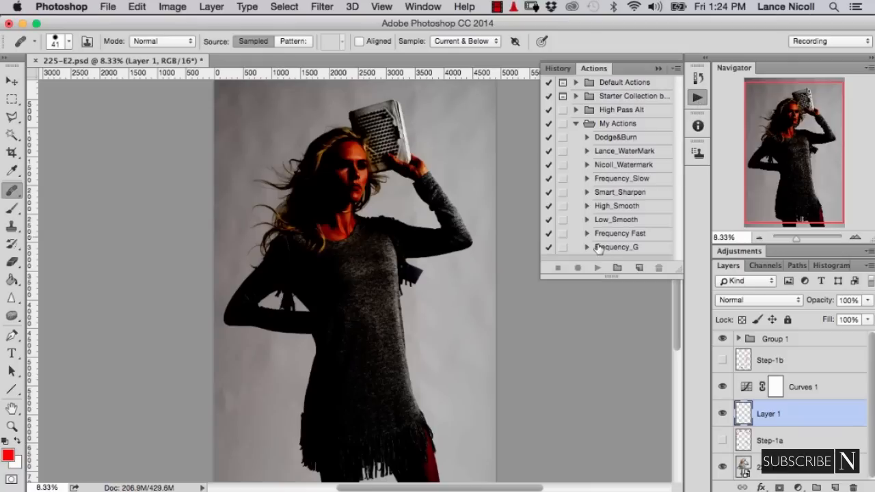
pyautogui.click(622, 137)
pyautogui.click(598, 268)
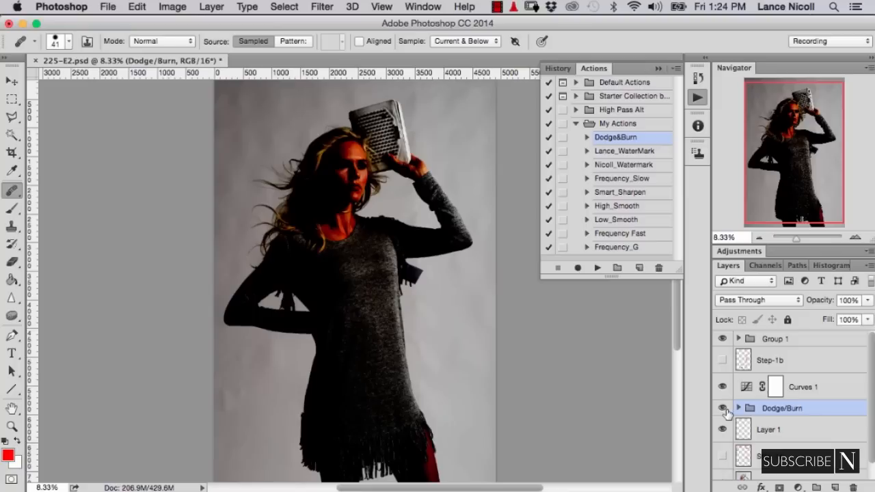
pyautogui.click(723, 408)
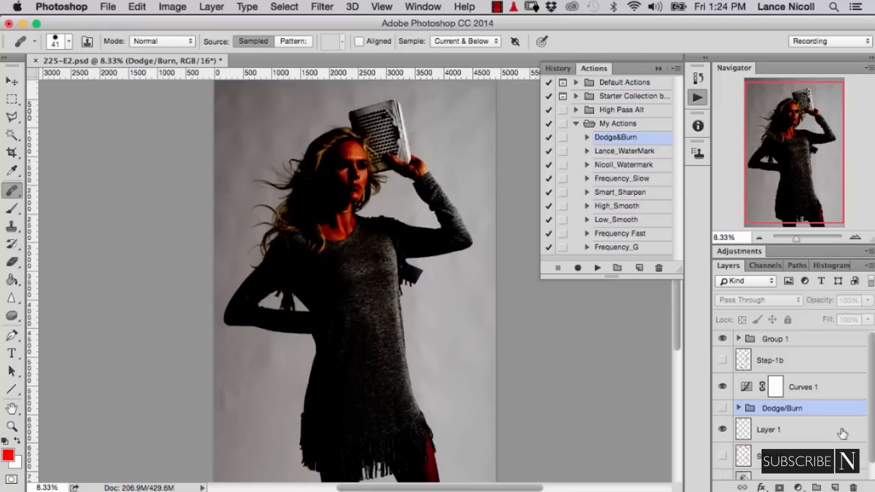
# - Expand the Dodge/Burn group and inspect the curves of its Dodge and Burn layers
pyautogui.click(738, 408)
pyautogui.scroll(-2, 820, 432)
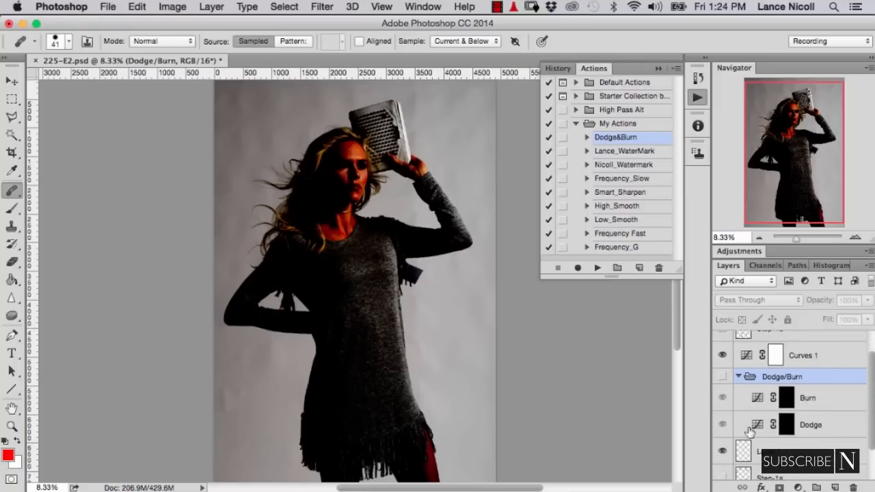
pyautogui.doubleClick(756, 425)
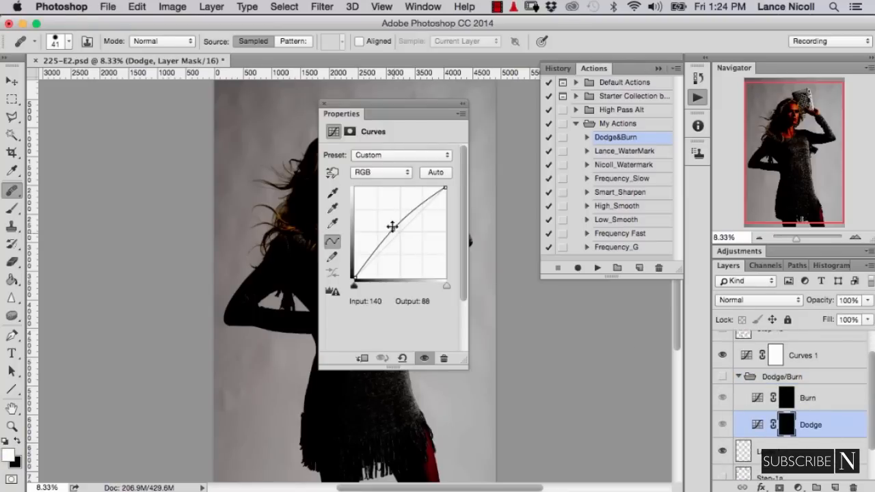
pyautogui.click(757, 399)
pyautogui.click(324, 103)
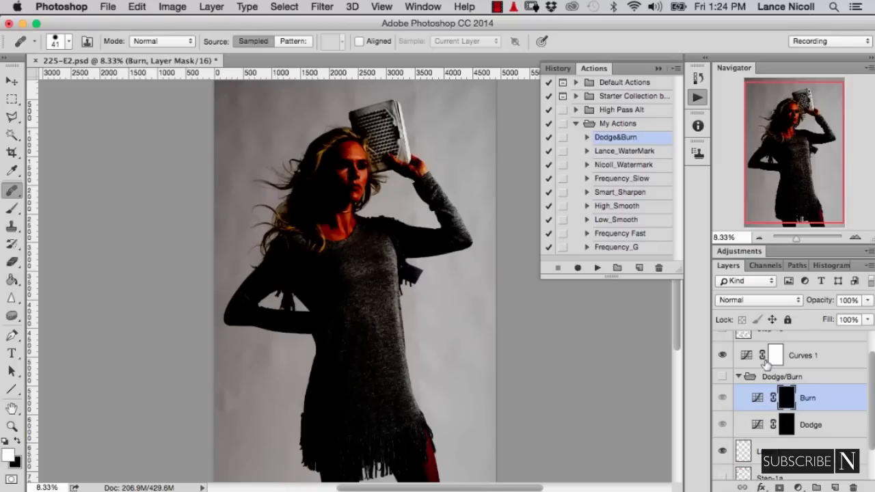
# - Set up the Brush tool for the Burn mask with a diameter of about 211 px and 3% flow
pyautogui.click(11, 210)
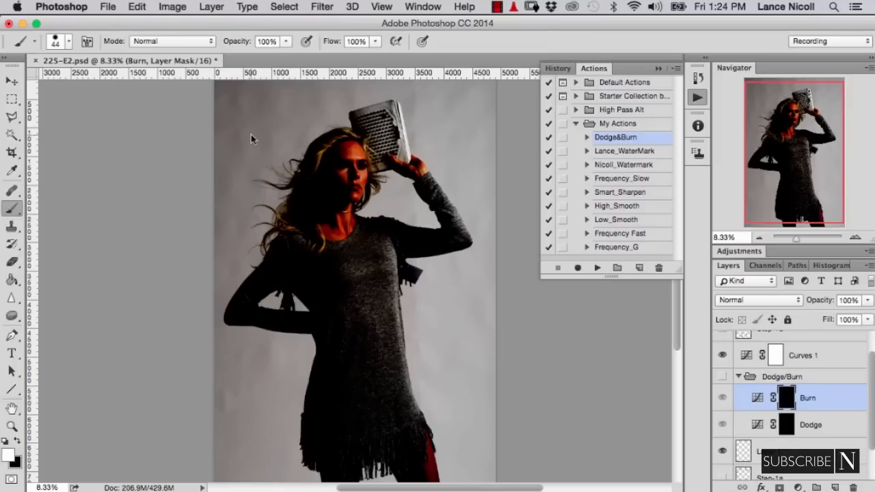
pyautogui.moveTo(251, 139); pyautogui.dragTo(266, 90)
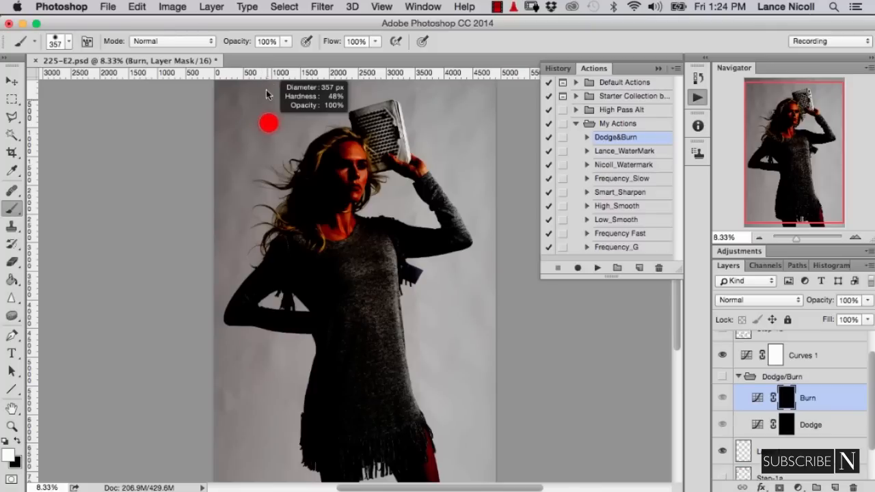
pyautogui.moveTo(275, 2); pyautogui.dragTo(278, 2)
pyautogui.moveTo(268, 130); pyautogui.dragTo(268, 104)
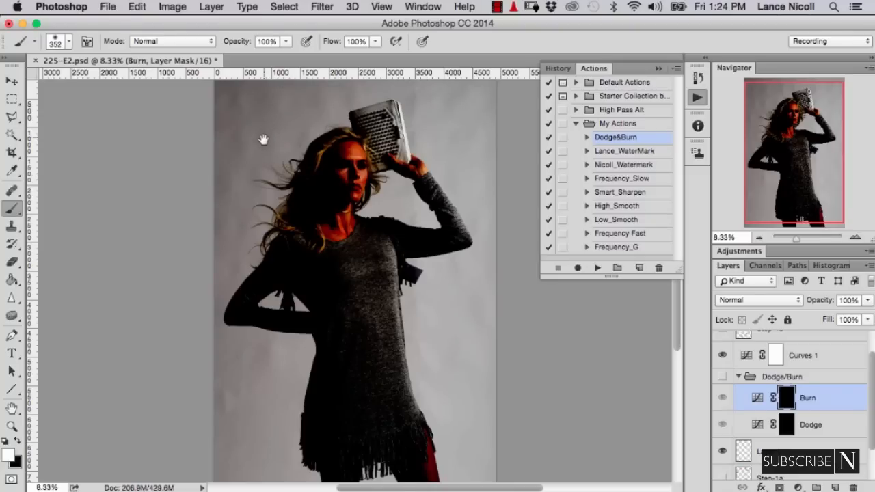
pyautogui.moveTo(264, 142); pyautogui.dragTo(273, 172)
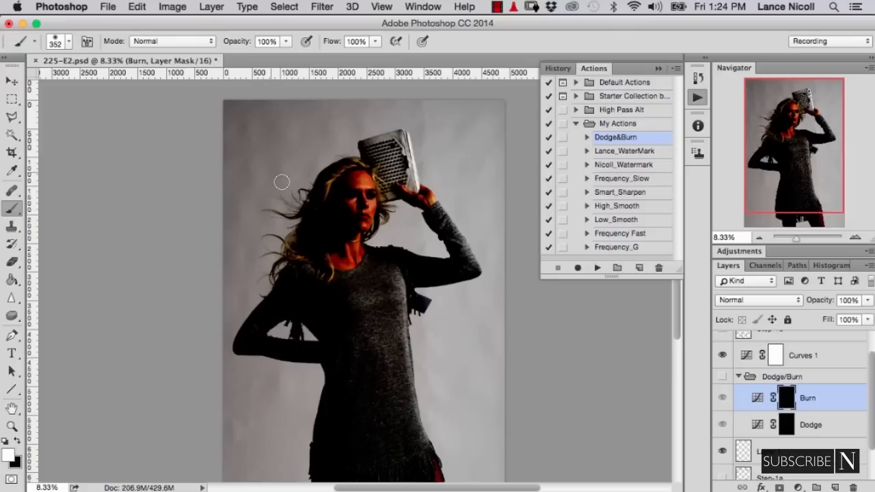
pyautogui.press('super+equal')
pyautogui.moveTo(218, 133)
pyautogui.mouseDown()
pyautogui.moveTo(252, 217)
pyautogui.moveTo(264, 221)
pyautogui.mouseUp()
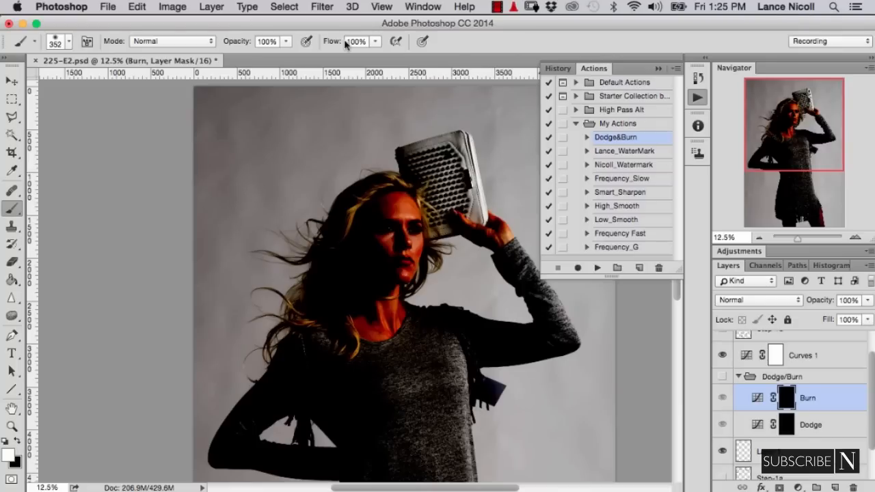
pyautogui.moveTo(346, 43); pyautogui.dragTo(273, 41)
pyautogui.moveTo(255, 136); pyautogui.dragTo(248, 136)
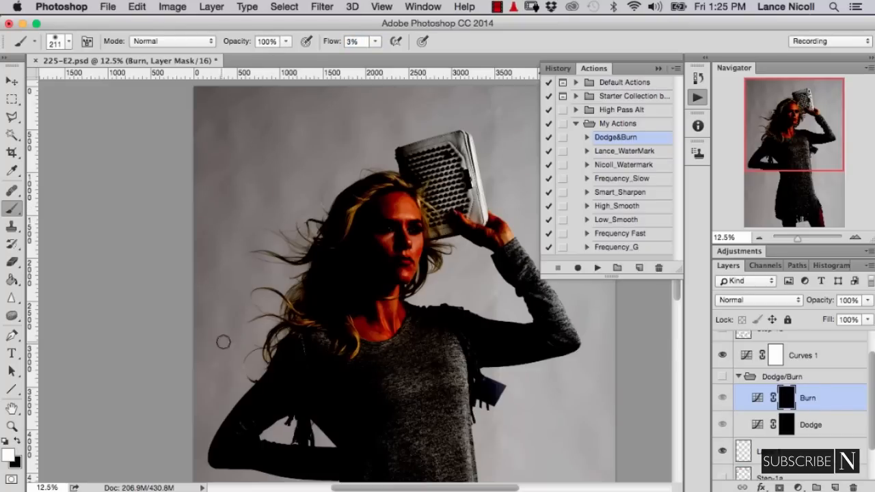
# - Show the Dodge/Burn group, undo the last stroke and set the brush to 73% opacity and 1% flow
pyautogui.scroll(-2, 248, 260)
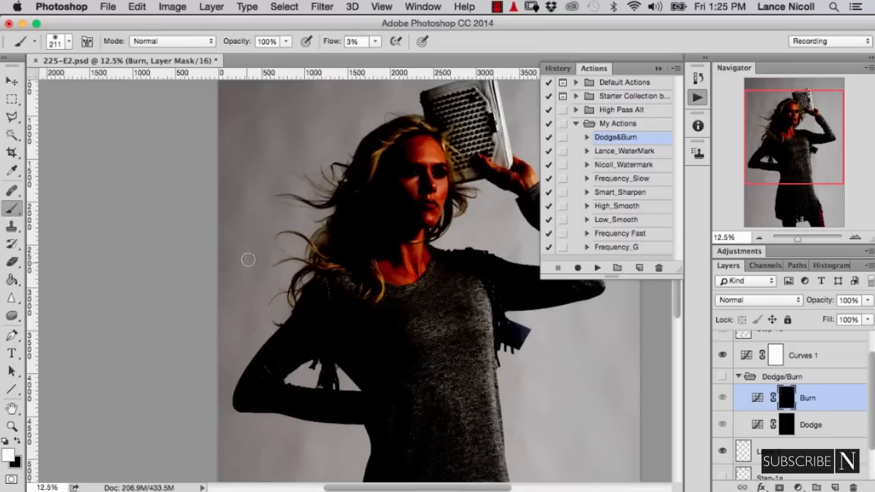
pyautogui.click(722, 376)
pyautogui.scroll(1, 256, 149)
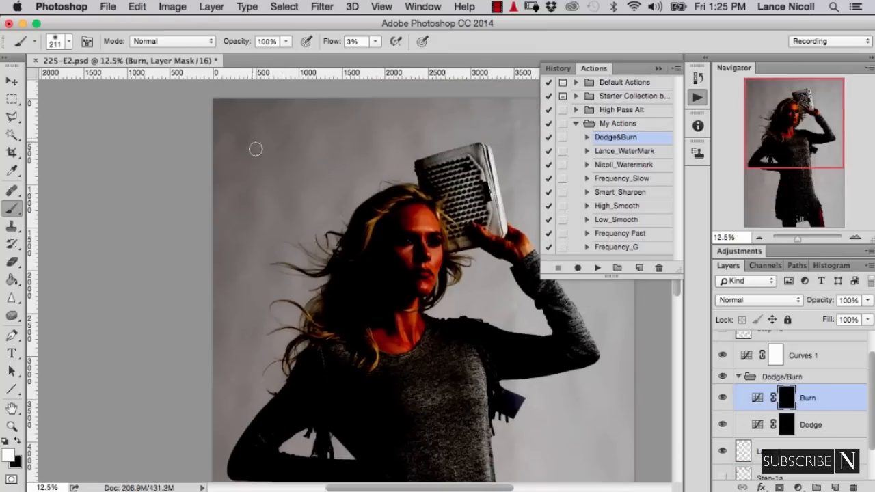
pyautogui.press('super+z')
pyautogui.scroll(2, 257, 135)
pyautogui.moveTo(240, 41); pyautogui.dragTo(222, 41)
pyautogui.moveTo(334, 42); pyautogui.dragTo(332, 42)
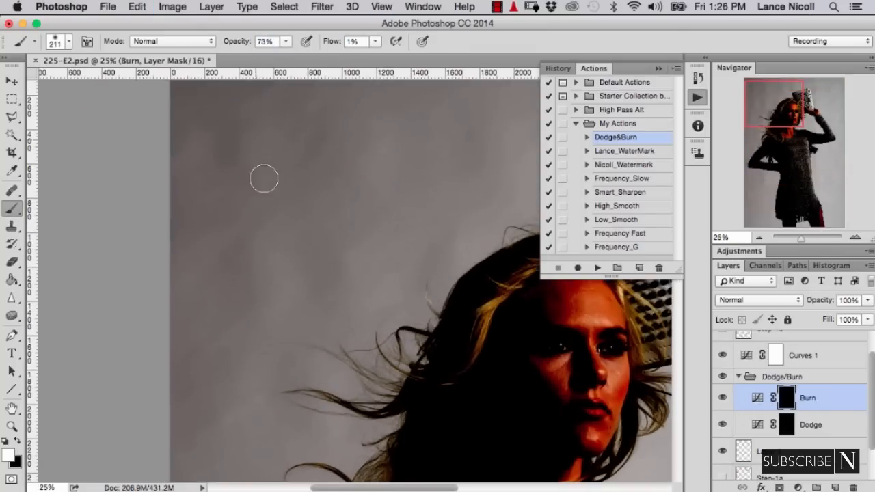
# - Paint on the Dodge mask over the dark background blotches left of the model, enlarging the brush to about 319 px
pyautogui.scroll(-15, 280, 224)
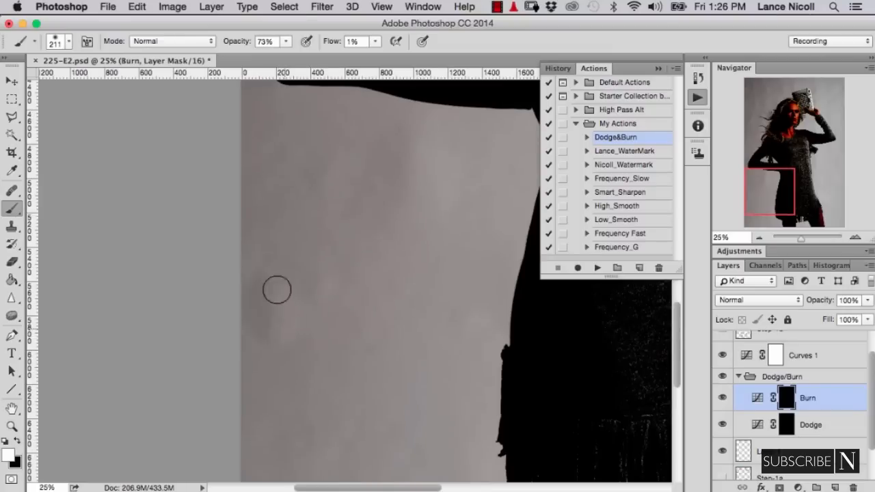
pyautogui.hotkey('alt', '[')
pyautogui.moveTo(361, 291)
pyautogui.mouseDown()
pyautogui.moveTo(256, 255)
pyautogui.moveTo(213, 283)
pyautogui.mouseUp()
pyautogui.press('super+minus')
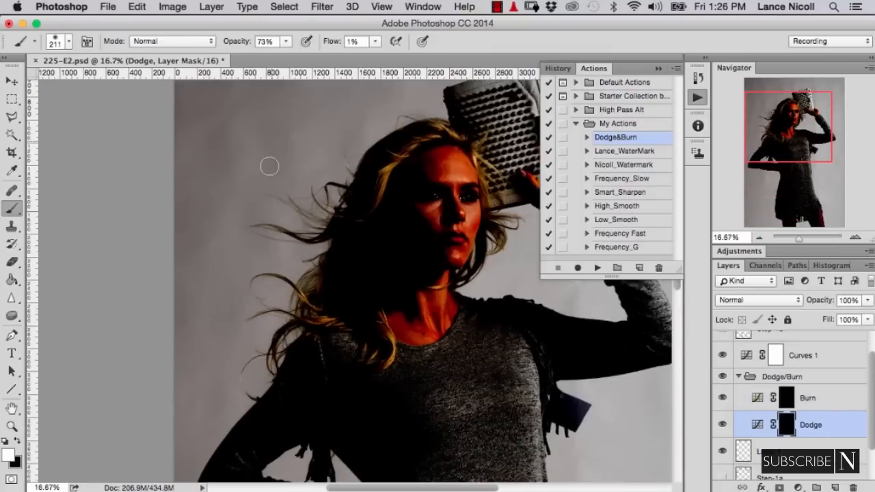
pyautogui.moveTo(269, 166); pyautogui.dragTo(274, 166)
pyautogui.moveTo(223, 153)
pyautogui.mouseDown()
pyautogui.moveTo(207, 181)
pyautogui.moveTo(209, 139)
pyautogui.mouseUp()
pyautogui.moveTo(209, 138); pyautogui.dragTo(161, 250)
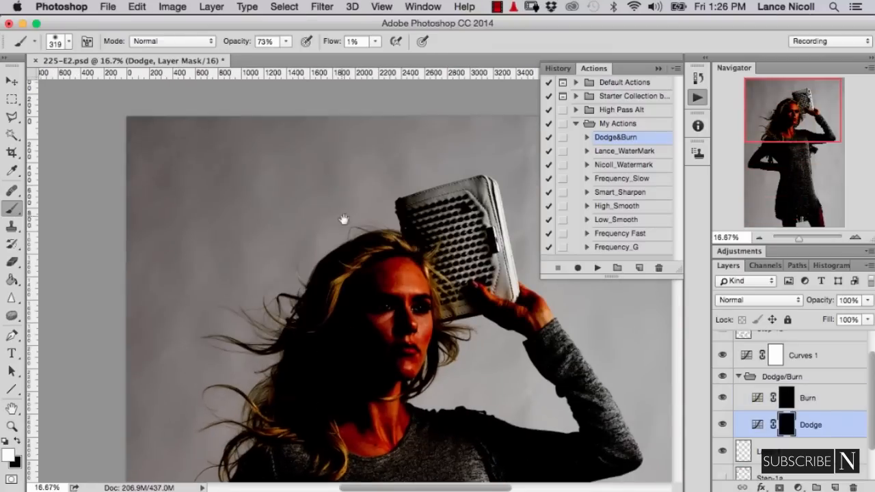
# - Paint on the Burn mask over the uneven background above and beside the clutch with a brush of about 45 px
pyautogui.moveTo(343, 219); pyautogui.dragTo(177, 230)
pyautogui.moveTo(355, 162)
pyautogui.mouseDown()
pyautogui.moveTo(355, 183)
pyautogui.moveTo(361, 169)
pyautogui.mouseUp()
pyautogui.click(779, 399)
pyautogui.scroll(4, 366, 168)
pyautogui.moveTo(362, 161); pyautogui.dragTo(352, 192)
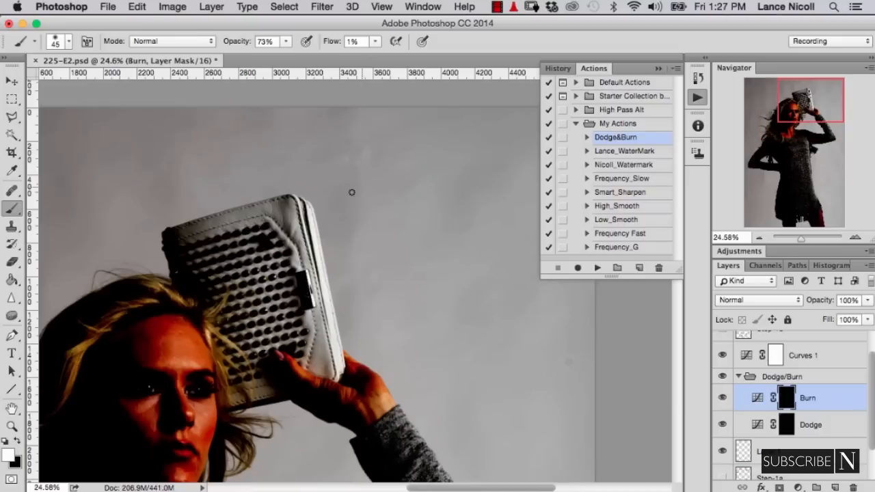
# - Paint on the Dodge mask over the background beside the clutch and raised arm with a brush of about 57 px
pyautogui.hotkey('alt', '[')
pyautogui.moveTo(479, 304); pyautogui.dragTo(344, 220)
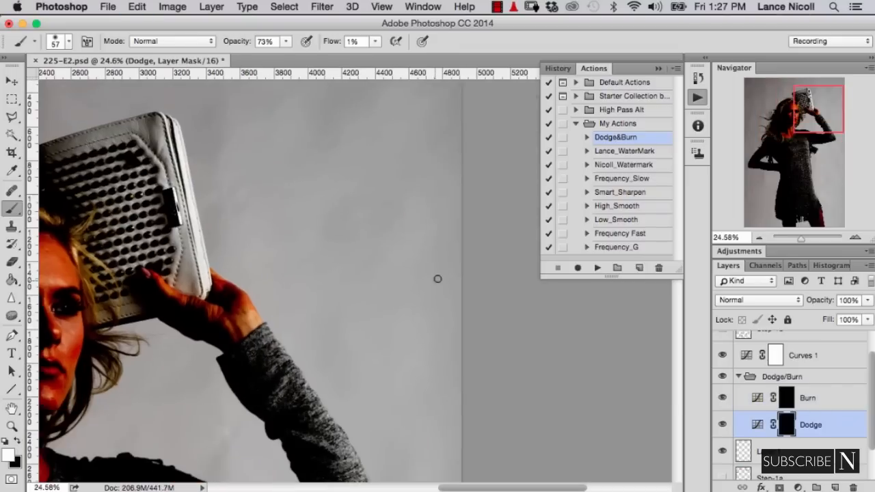
pyautogui.moveTo(321, 324); pyautogui.dragTo(386, 133)
pyautogui.press('super+plus')
# - Even out the background along the dress's right edge, alternating between the Burn and Dodge masks
pyautogui.click(808, 397)
pyautogui.moveTo(354, 462); pyautogui.dragTo(369, 74)
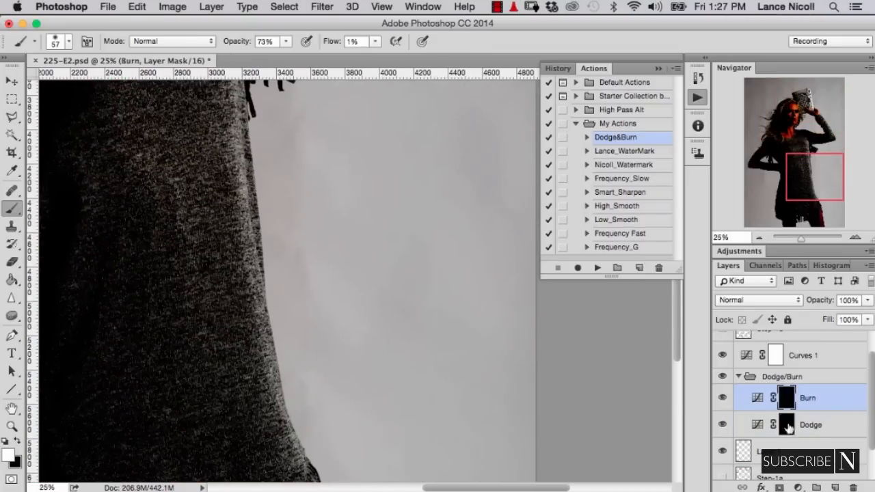
pyautogui.click(787, 425)
pyautogui.moveTo(305, 284)
pyautogui.mouseDown()
pyautogui.moveTo(301, 387)
pyautogui.moveTo(301, 114)
pyautogui.mouseUp()
pyautogui.moveTo(390, 438); pyautogui.dragTo(342, 152)
pyautogui.press('super+minus')
pyautogui.press('super+minus')
pyautogui.press('super+minus')
pyautogui.press('super+minus')
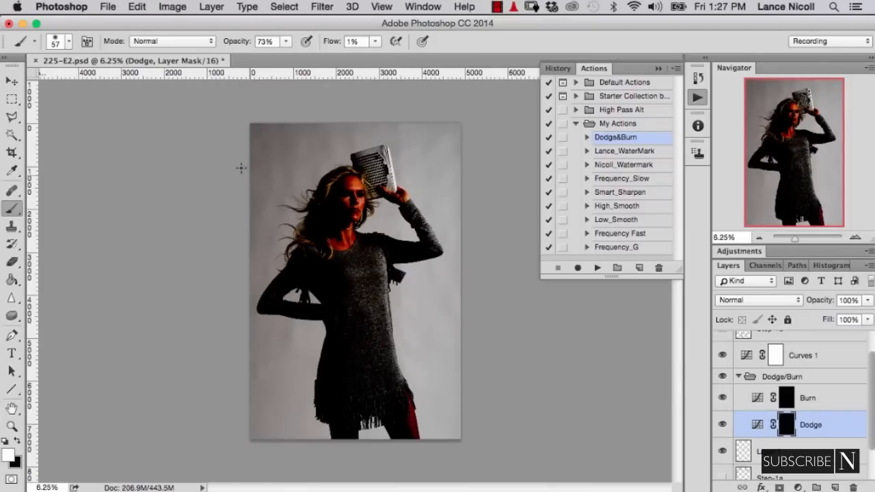
# - Dodge and burn the larger backdrop areas around the model with a brush of about 285 px
pyautogui.moveTo(242, 168)
pyautogui.mouseDown()
pyautogui.moveTo(266, 180)
pyautogui.moveTo(263, 148)
pyautogui.moveTo(265, 250)
pyautogui.moveTo(256, 249)
pyautogui.mouseUp()
pyautogui.moveTo(438, 134); pyautogui.dragTo(398, 172)
pyautogui.moveTo(323, 140)
pyautogui.mouseDown()
pyautogui.moveTo(257, 151)
pyautogui.moveTo(250, 380)
pyautogui.mouseUp()
pyautogui.click(787, 399)
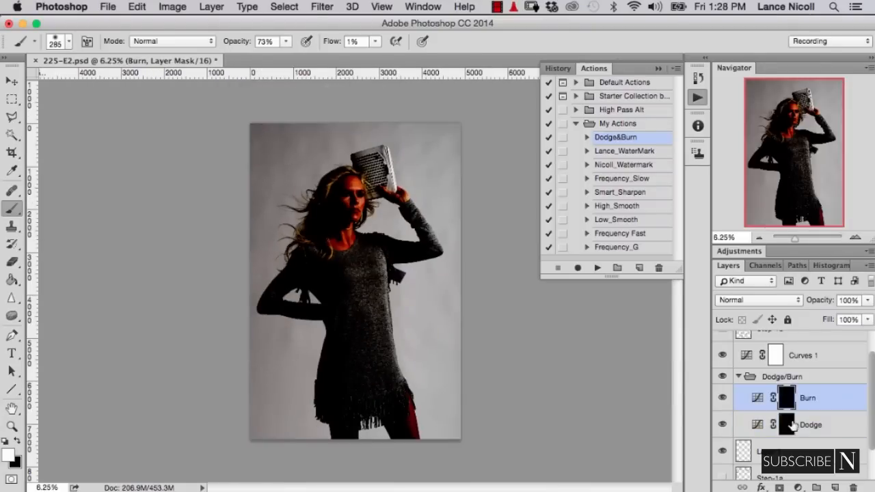
pyautogui.click(791, 425)
pyautogui.moveTo(282, 346)
pyautogui.mouseDown()
pyautogui.moveTo(254, 207)
pyautogui.moveTo(271, 150)
pyautogui.moveTo(262, 152)
pyautogui.mouseUp()
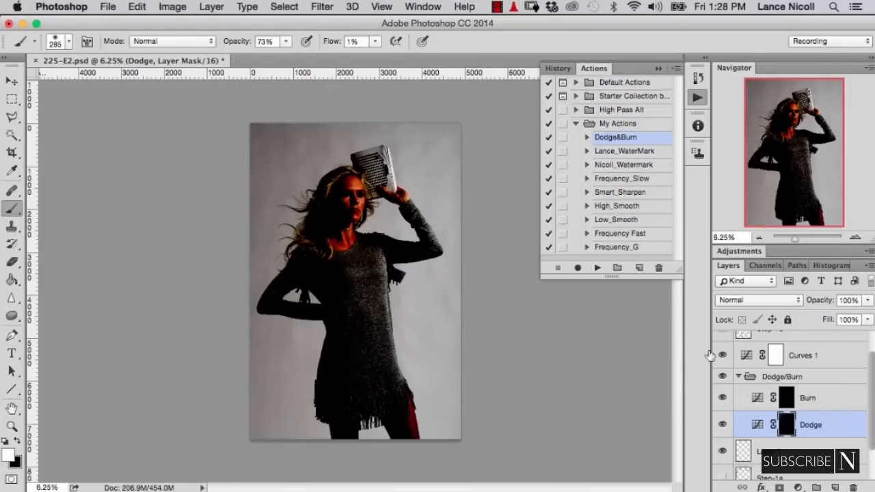
pyautogui.moveTo(287, 337)
pyautogui.mouseDown()
pyautogui.moveTo(261, 163)
pyautogui.moveTo(277, 131)
pyautogui.moveTo(329, 146)
pyautogui.moveTo(419, 130)
pyautogui.moveTo(398, 145)
pyautogui.moveTo(396, 316)
pyautogui.moveTo(252, 205)
pyautogui.moveTo(289, 139)
pyautogui.mouseUp()
# - Compare the photo with and without the Curves 1 check layer, and with and without the Dodge/Burn group
pyautogui.click(721, 355)
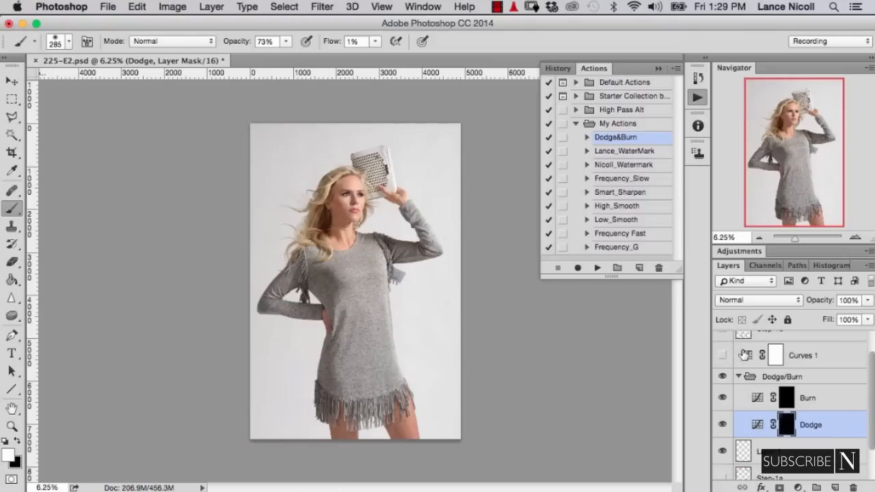
pyautogui.click(722, 355)
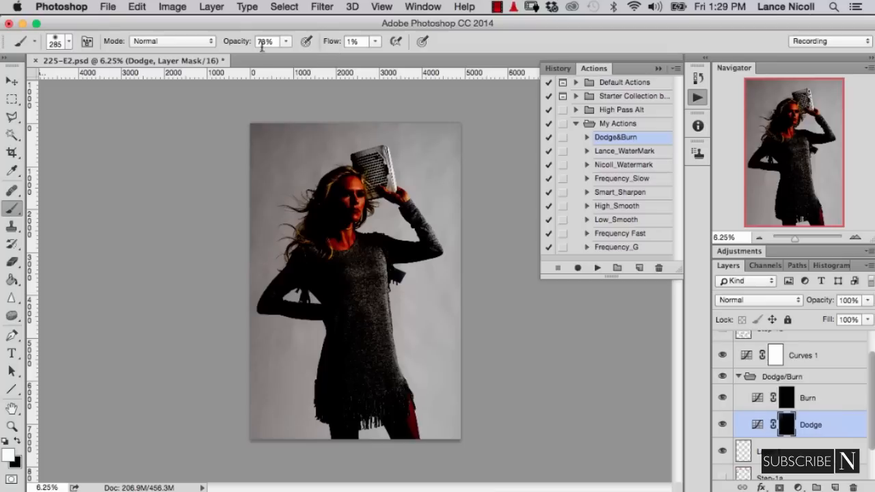
pyautogui.press('7')
pyautogui.press('3')
pyautogui.click(722, 377)
pyautogui.click(721, 377)
pyautogui.click(722, 377)
pyautogui.click(723, 378)
pyautogui.click(726, 379)
# - Collapse the Dodge/Burn group, move the Step-1b layer into Group 1 and hide the Curves 1 layer
pyautogui.click(739, 377)
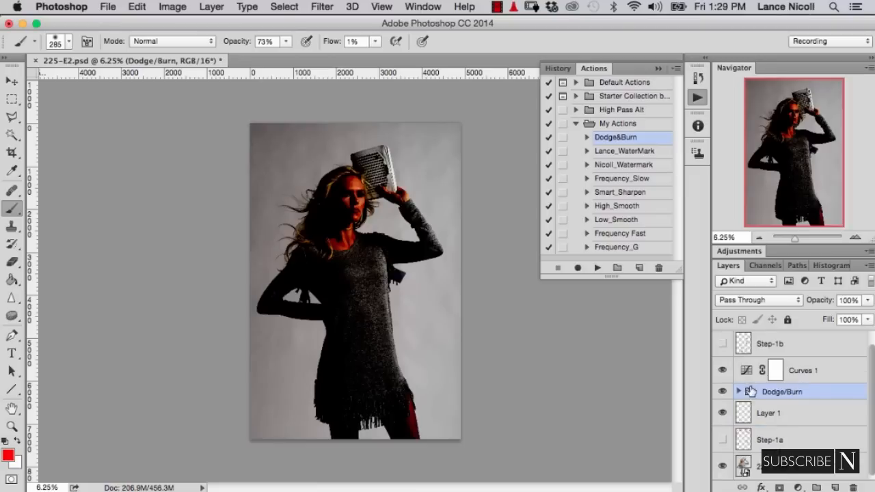
pyautogui.scroll(1, 758, 424)
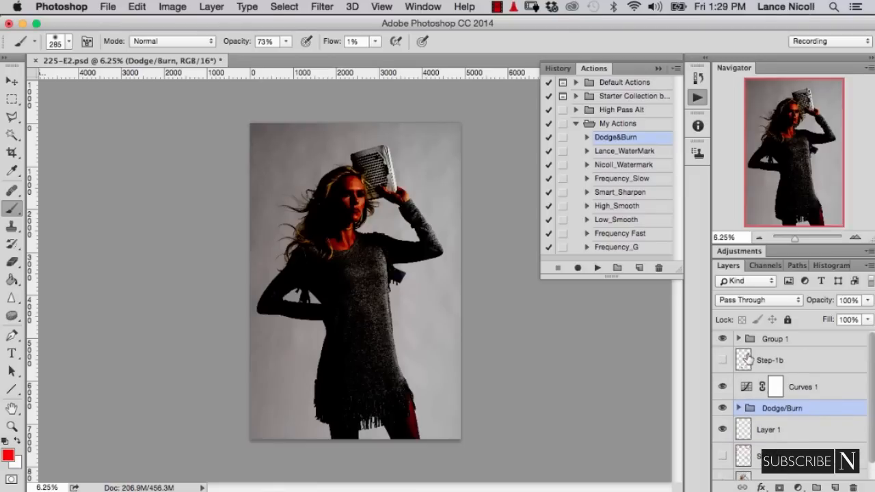
pyautogui.moveTo(749, 360); pyautogui.dragTo(759, 339)
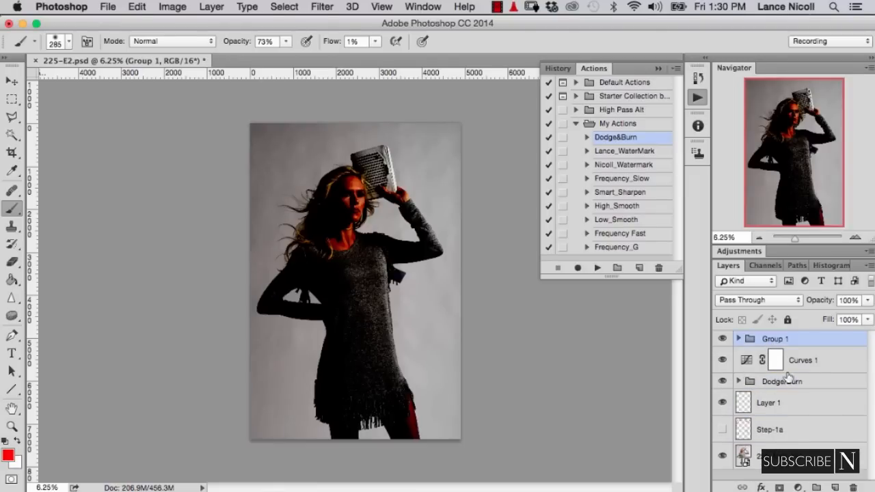
pyautogui.click(814, 369)
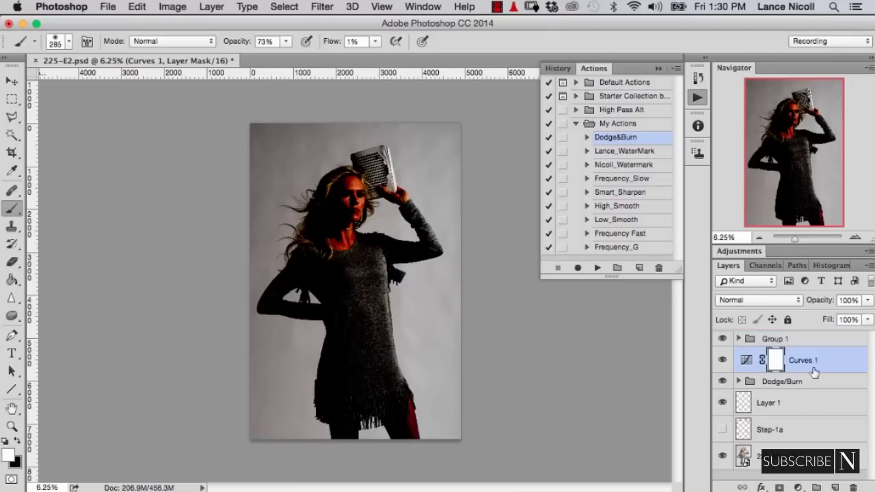
pyautogui.click(722, 363)
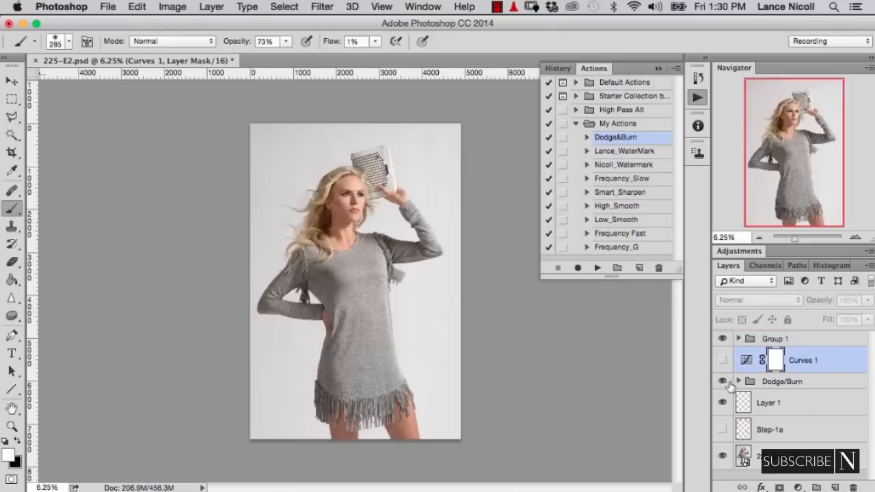
# - Create a merged copy of the visible image above the Dodge/Burn group and run the Frequency_G action on it
pyautogui.click(778, 384)
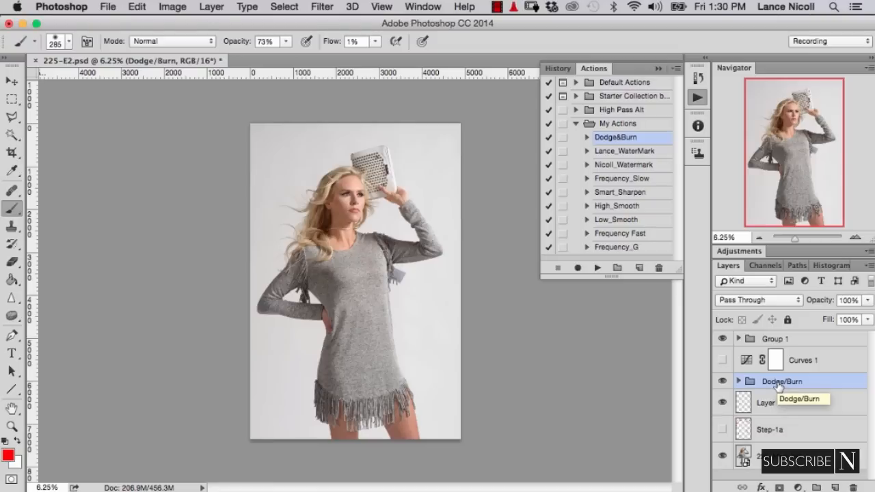
pyautogui.press('super+shift+n')
pyautogui.press('Return')
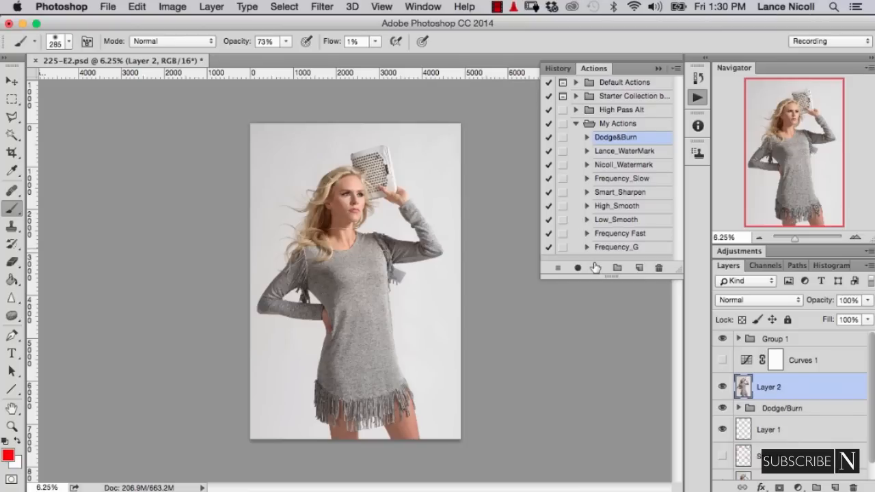
pyautogui.click(615, 249)
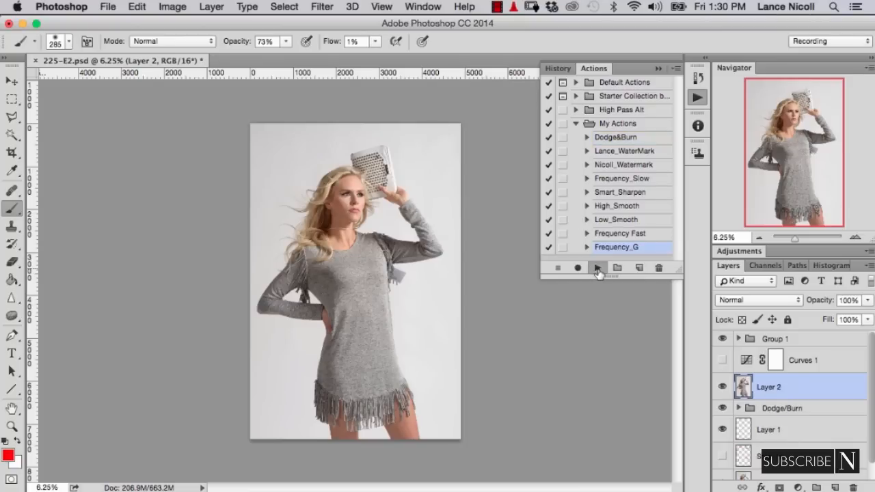
pyautogui.click(596, 267)
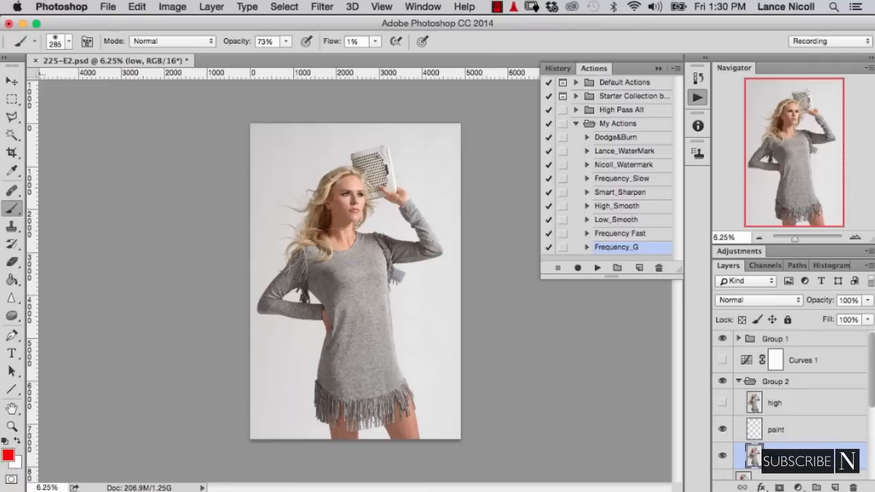
# - Apply a Gaussian Blur to the low layer, just enough to soften the fine texture
pyautogui.moveTo(873, 392); pyautogui.dragTo(873, 408)
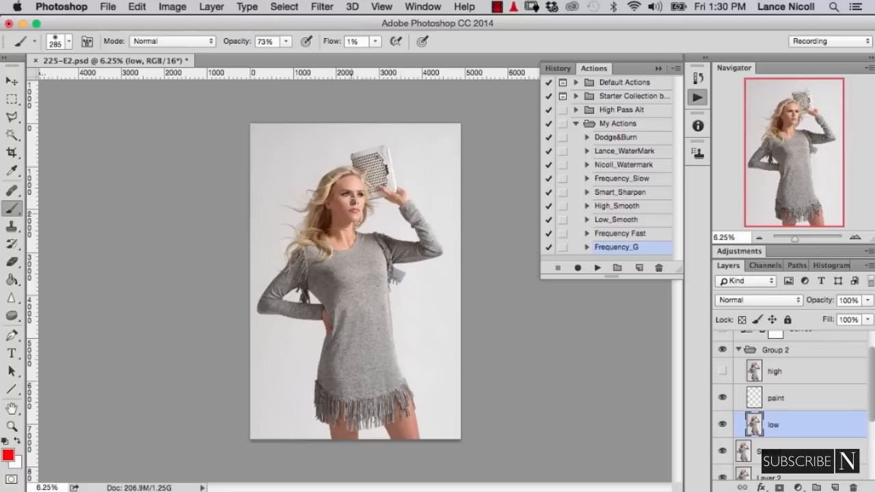
pyautogui.click(317, 6)
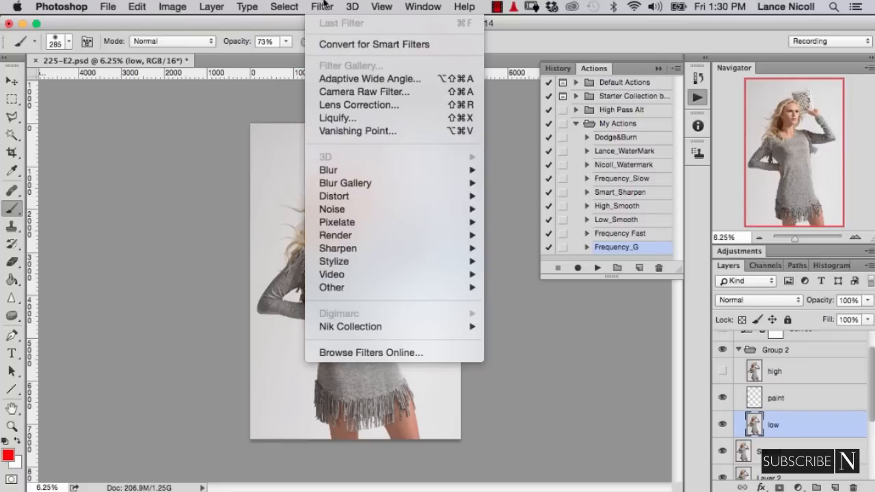
pyautogui.moveTo(344, 171)
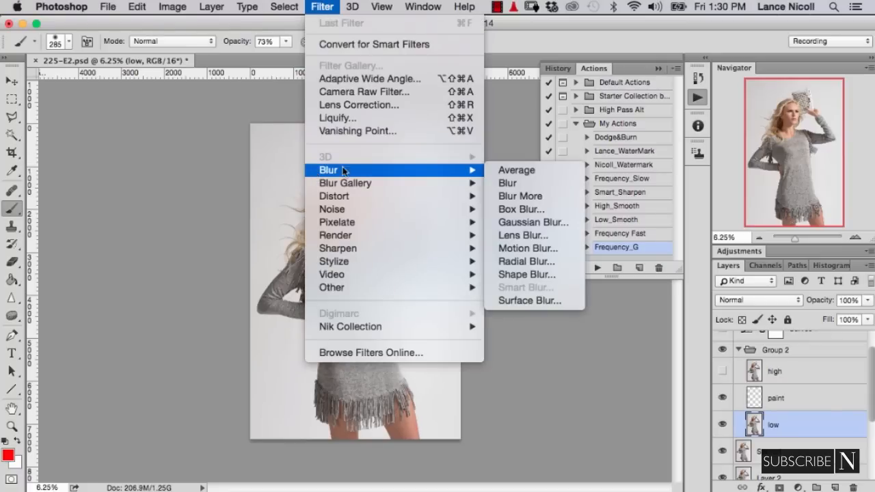
pyautogui.click(502, 227)
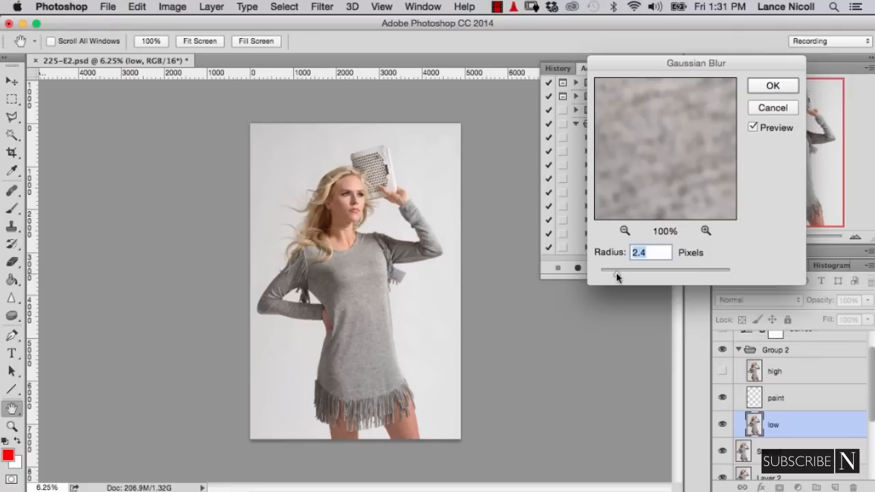
pyautogui.moveTo(616, 272); pyautogui.dragTo(621, 276)
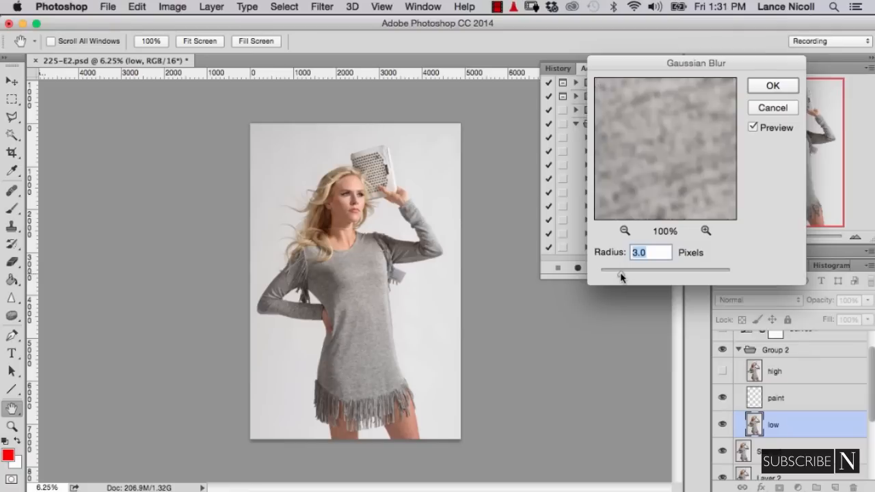
pyautogui.click(771, 87)
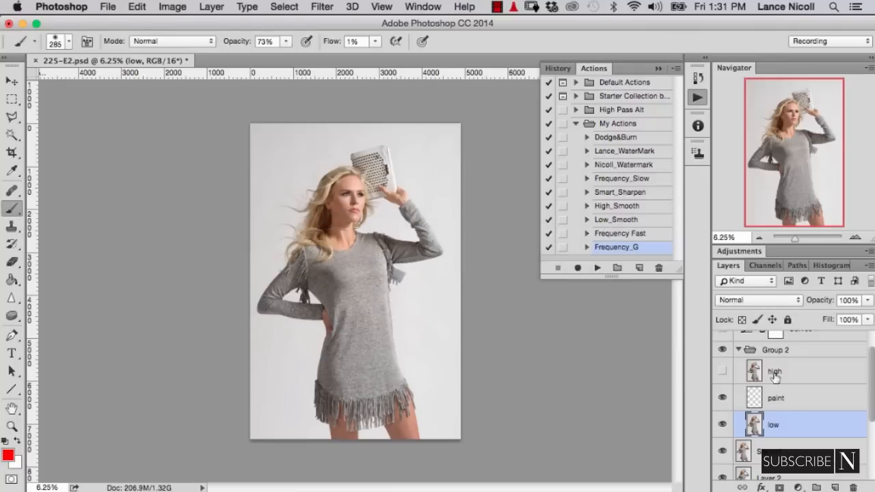
# - Show the high layer, apply the inverted low layer to it using Add with scale 2 and offset 0, and set it to Linear Light
pyautogui.click(807, 384)
pyautogui.click(722, 371)
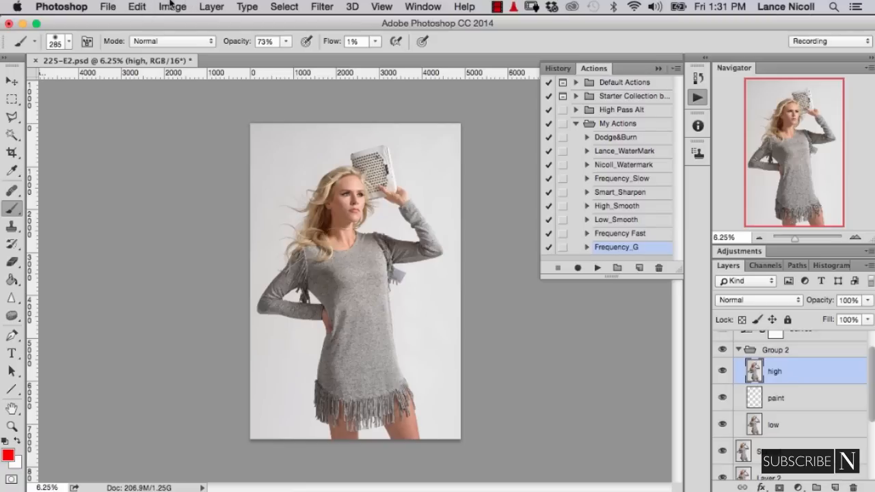
pyautogui.click(169, 6)
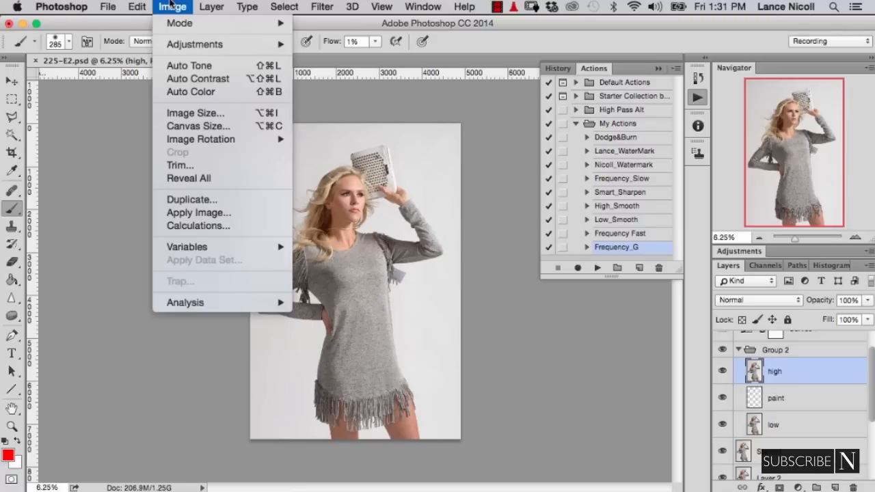
pyautogui.click(184, 212)
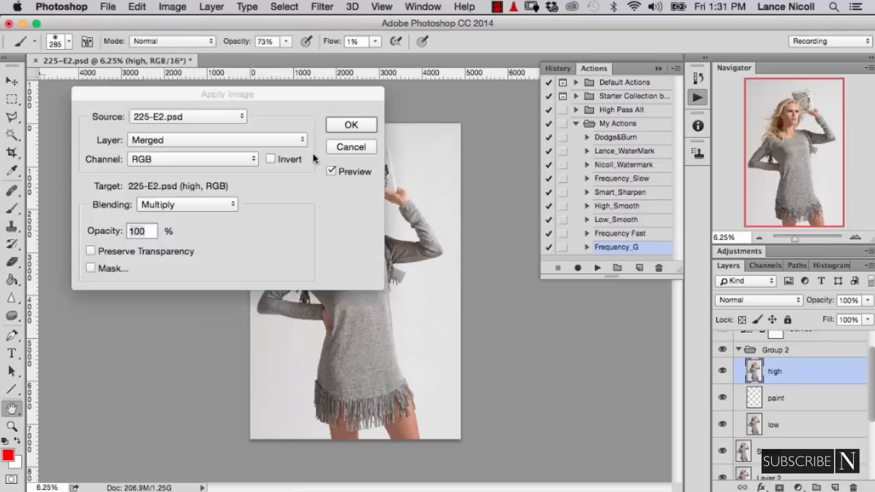
pyautogui.click(264, 141)
pyautogui.click(240, 234)
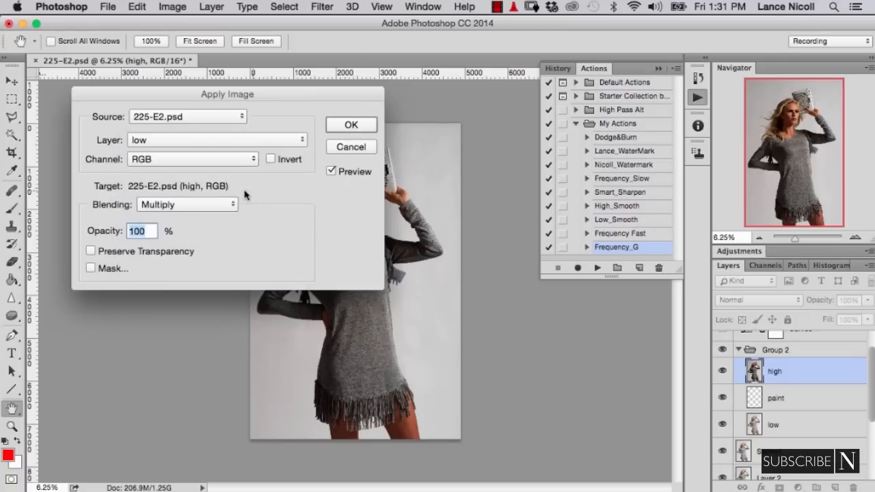
pyautogui.click(271, 159)
pyautogui.click(229, 204)
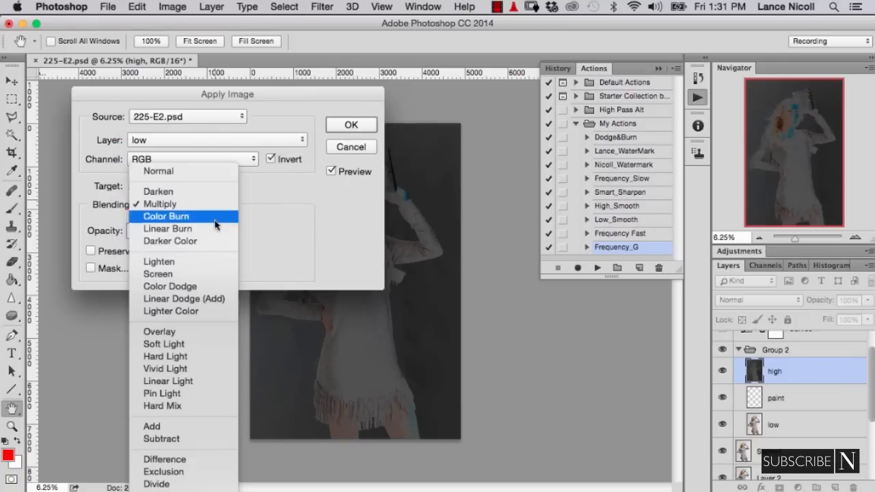
pyautogui.click(218, 425)
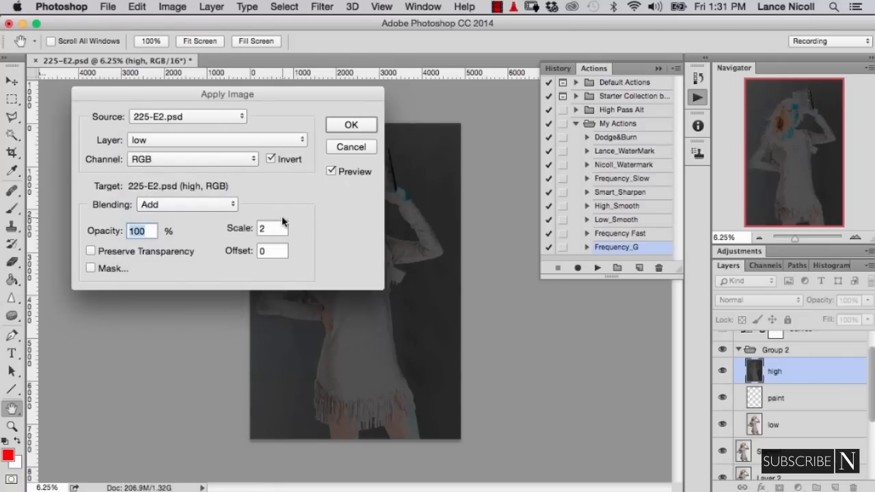
pyautogui.click(350, 123)
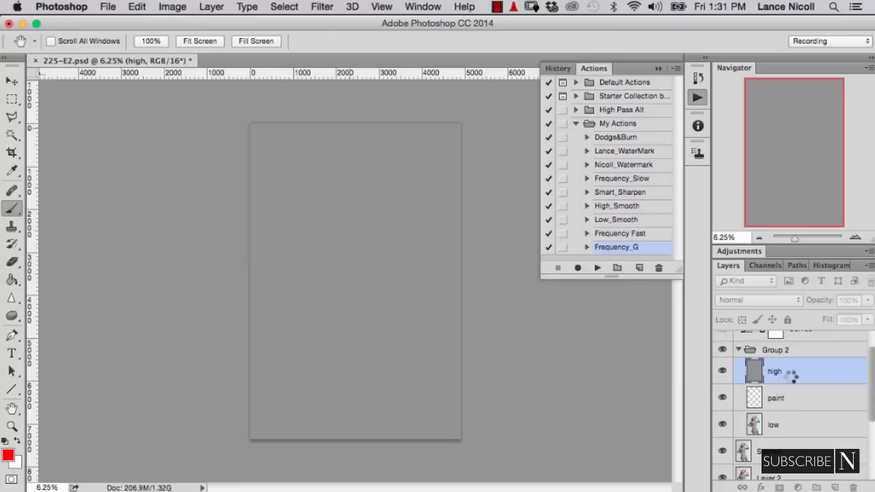
pyautogui.click(780, 302)
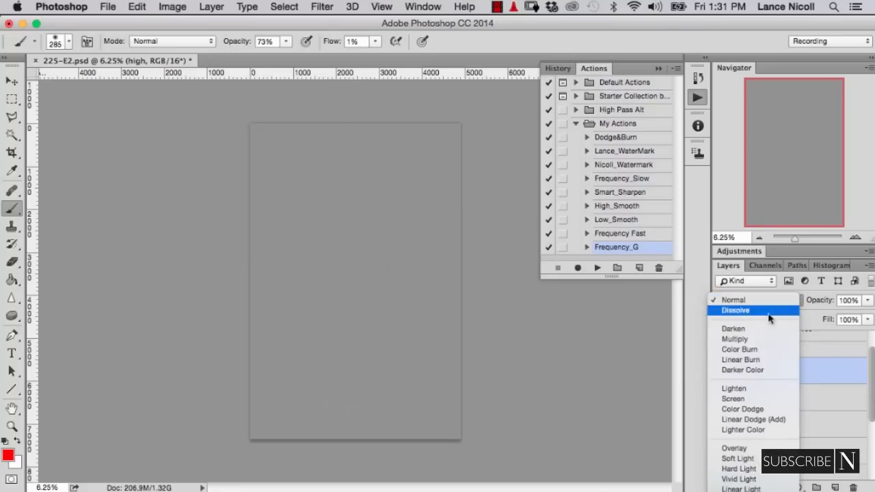
pyautogui.click(741, 489)
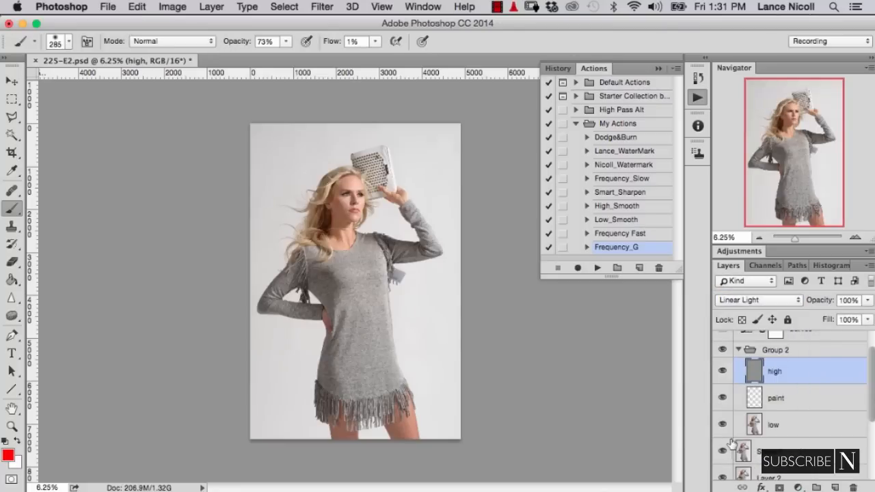
# - Select the paint layer in Group 2 and set up the Brush tool with the default foreground and background colors
pyautogui.click(804, 404)
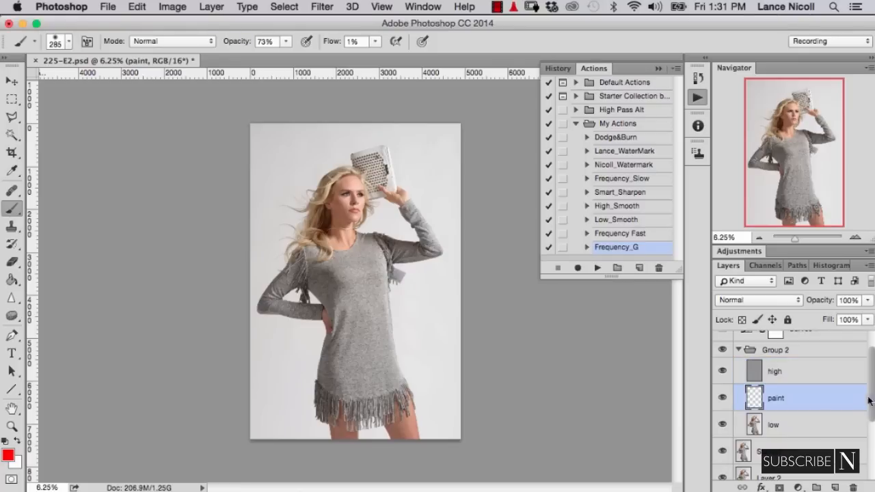
pyautogui.moveTo(871, 406); pyautogui.dragTo(872, 393)
pyautogui.scroll(2, 872, 390)
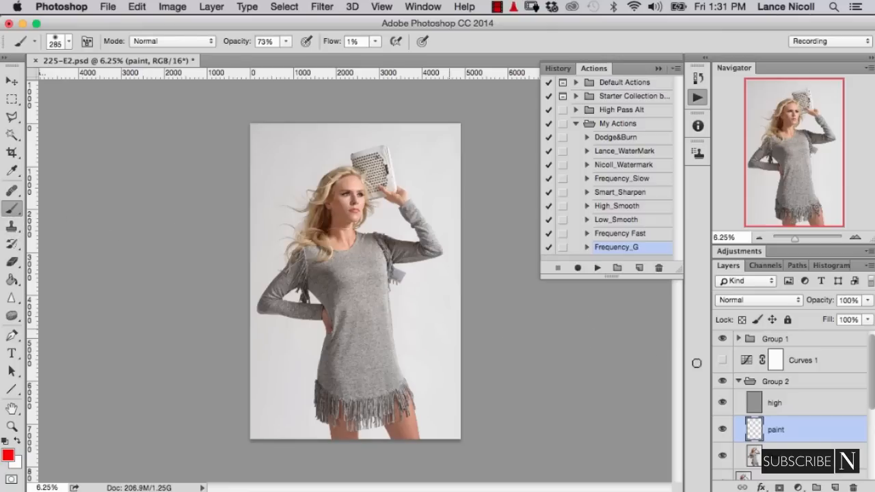
pyautogui.click(722, 360)
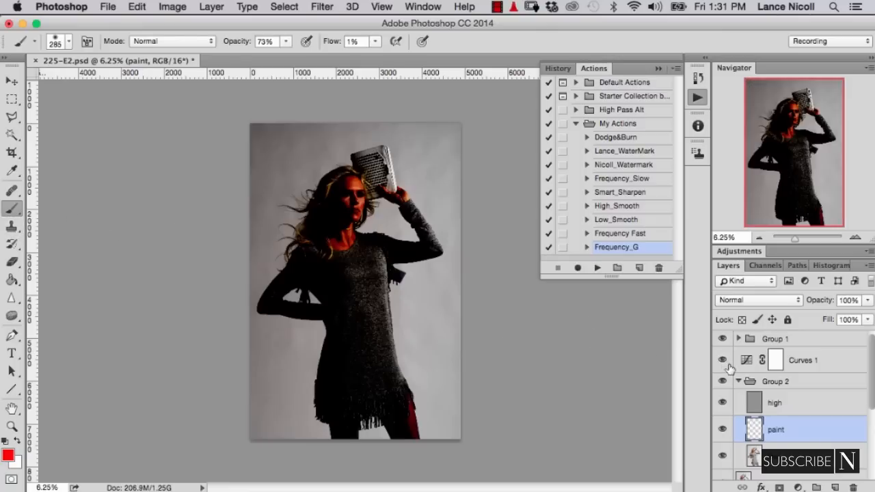
pyautogui.click(14, 227)
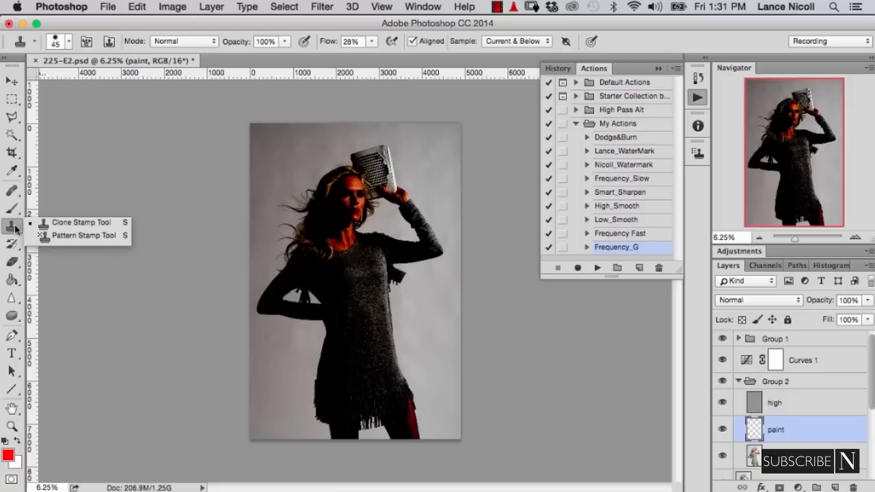
pyautogui.click(53, 221)
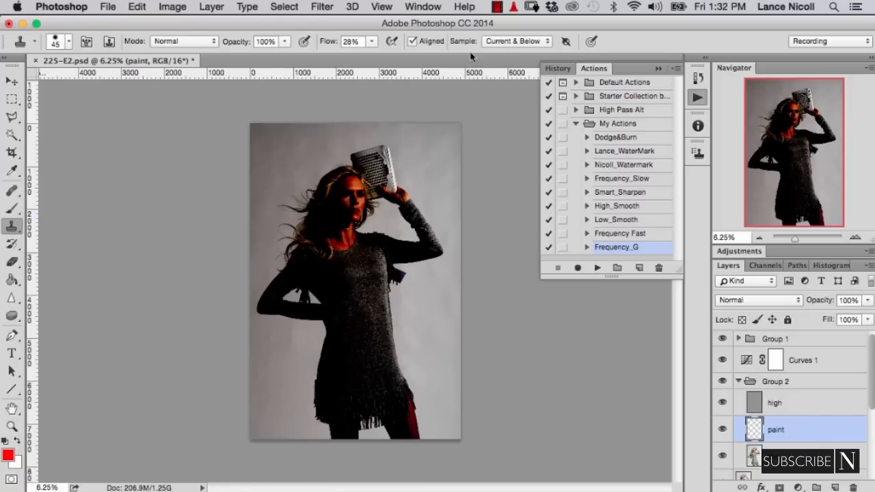
pyautogui.click(11, 209)
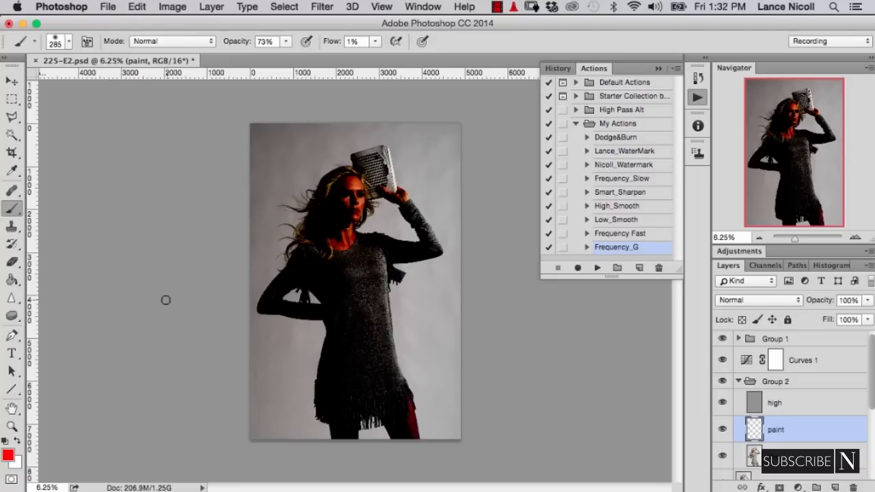
pyautogui.press('d')
# - Sample the light backdrop color beside the clutch with Curves 1 hidden, and enlarge the brush to about 1047 px
pyautogui.click(722, 360)
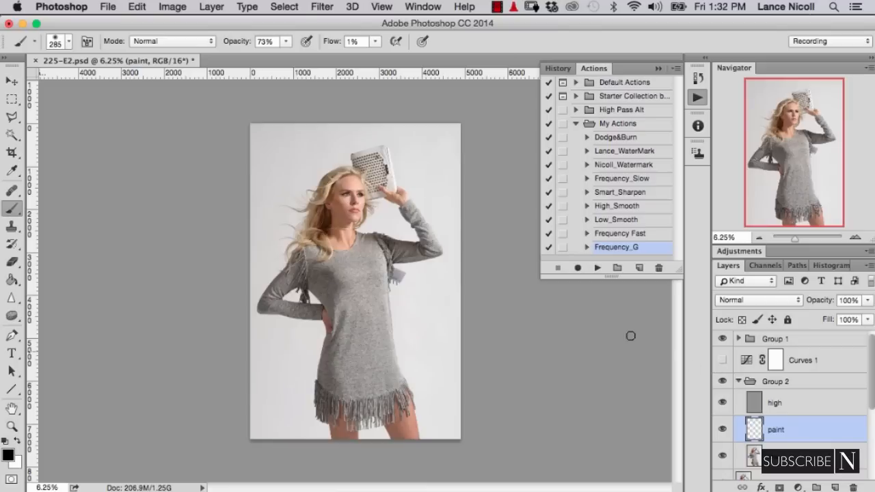
pyautogui.keyDown('alt'); pyautogui.click(431, 170); pyautogui.keyUp('alt')
pyautogui.moveTo(426, 171); pyautogui.dragTo(431, 172)
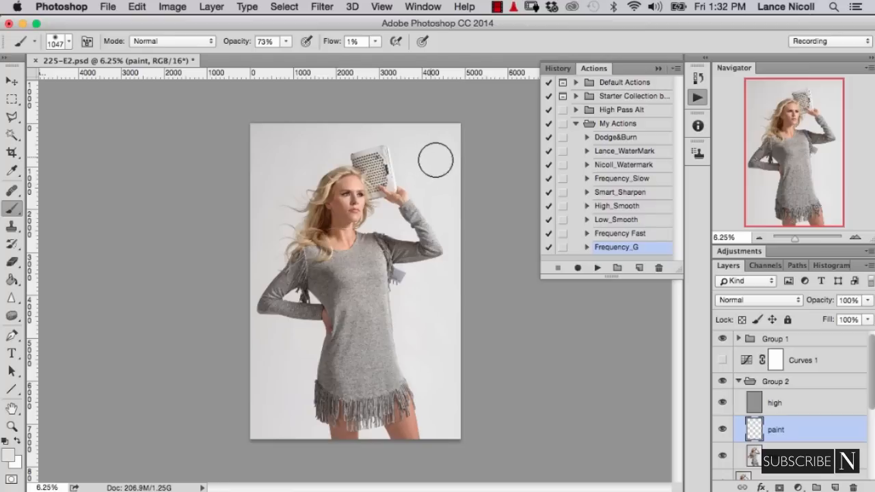
# - Try painting the backdrop beside the clutch with Curves 1 shown, and set the brush to 100% opacity and 2% flow
pyautogui.click(724, 361)
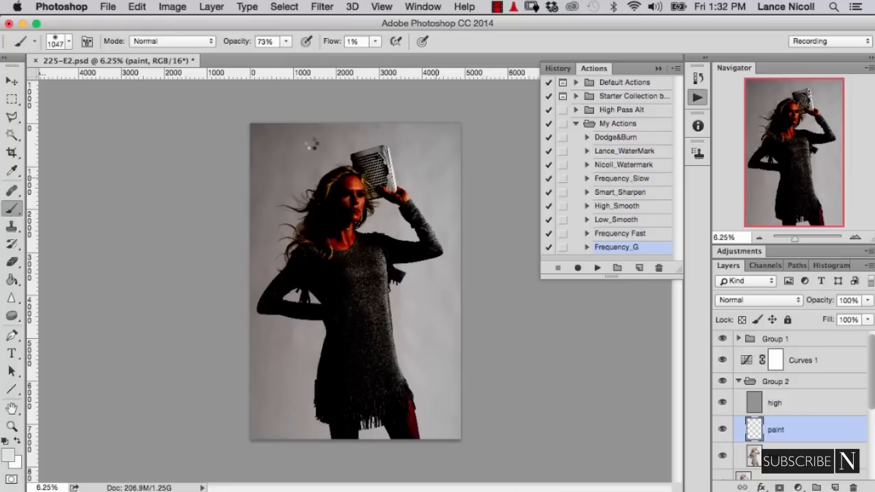
pyautogui.click(428, 147)
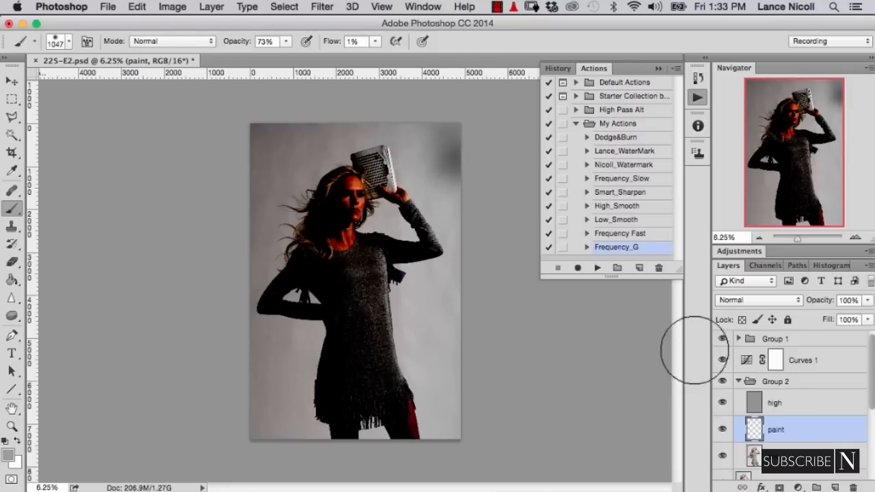
pyautogui.press('super+plus')
pyautogui.press('super+minus')
pyautogui.moveTo(237, 42); pyautogui.dragTo(274, 41)
pyautogui.moveTo(331, 42); pyautogui.dragTo(334, 42)
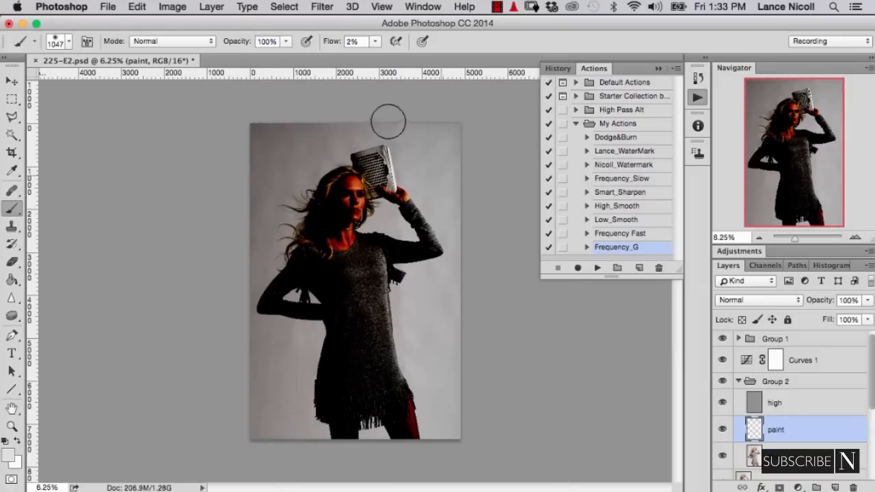
# - Paint the upper backdrop around the head and clutch with a brush of up to about 1575 px, toggling Curves 1 off to sample colors
pyautogui.click(722, 360)
pyautogui.click(722, 359)
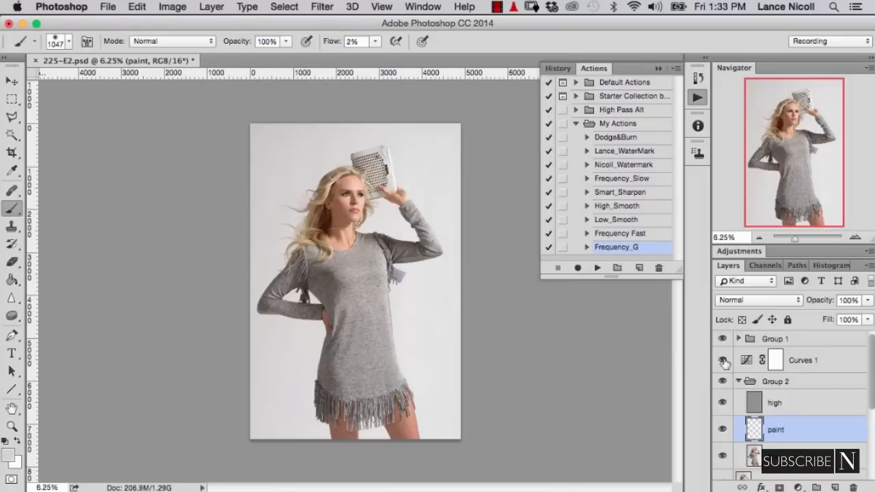
pyautogui.click(723, 359)
pyautogui.click(722, 360)
pyautogui.moveTo(261, 137)
pyautogui.mouseDown()
pyautogui.moveTo(255, 151)
pyautogui.moveTo(205, 181)
pyautogui.mouseUp()
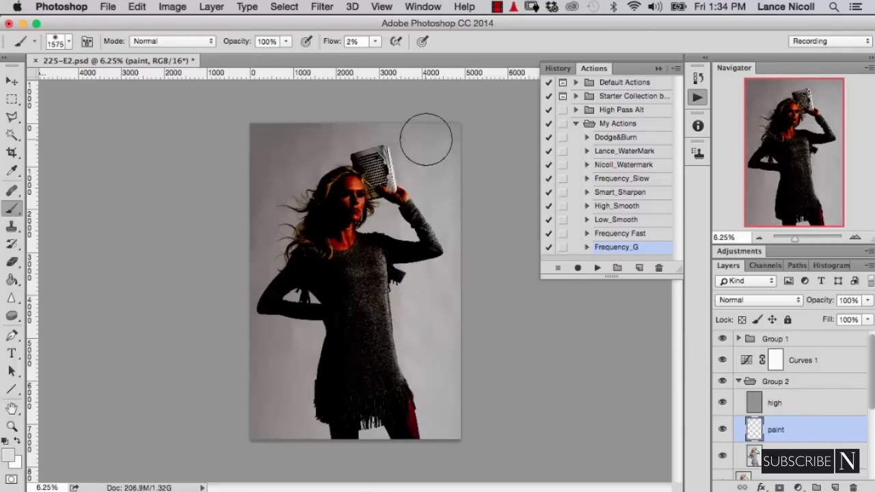
pyautogui.moveTo(427, 140); pyautogui.dragTo(345, 133)
pyautogui.click(723, 360)
pyautogui.click(722, 359)
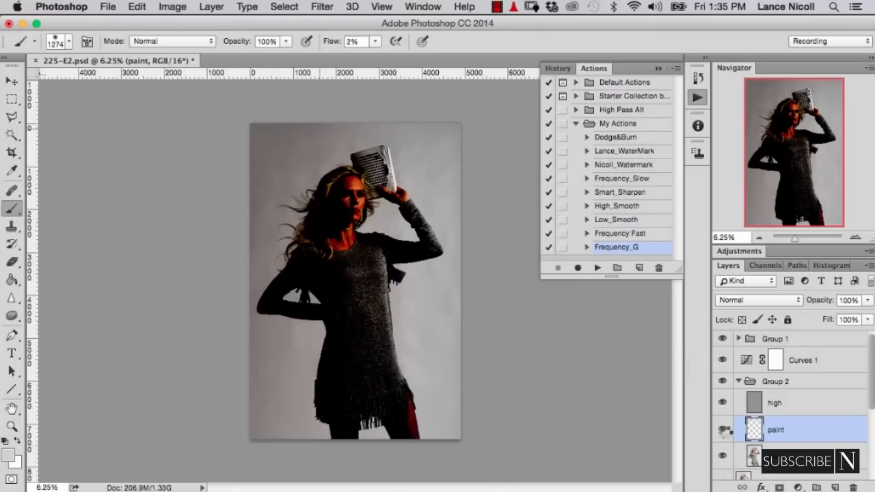
# - Even out the lower backdrop left of the dress with sampled color and a brush of about 1274 px
pyautogui.click(721, 360)
pyautogui.click(720, 361)
pyautogui.moveTo(270, 353)
pyautogui.mouseDown()
pyautogui.moveTo(272, 400)
pyautogui.moveTo(275, 346)
pyautogui.moveTo(255, 380)
pyautogui.moveTo(264, 425)
pyautogui.moveTo(271, 348)
pyautogui.moveTo(221, 358)
pyautogui.mouseUp()
pyautogui.click(722, 360)
pyautogui.click(722, 360)
# - Smooth the remaining patches beside the fringed hem up close, resampling the backdrop color with Curves 1 hidden between strokes
pyautogui.press('super+plus')
pyautogui.moveTo(269, 385)
pyautogui.mouseDown()
pyautogui.moveTo(256, 385)
pyautogui.moveTo(291, 300)
pyautogui.mouseUp()
pyautogui.keyDown('alt'); pyautogui.click(204, 362); pyautogui.keyUp('alt')
pyautogui.click(722, 360)
pyautogui.keyDown('alt'); pyautogui.click(209, 349); pyautogui.keyUp('alt')
pyautogui.click(722, 360)
pyautogui.moveTo(210, 335); pyautogui.dragTo(247, 371)
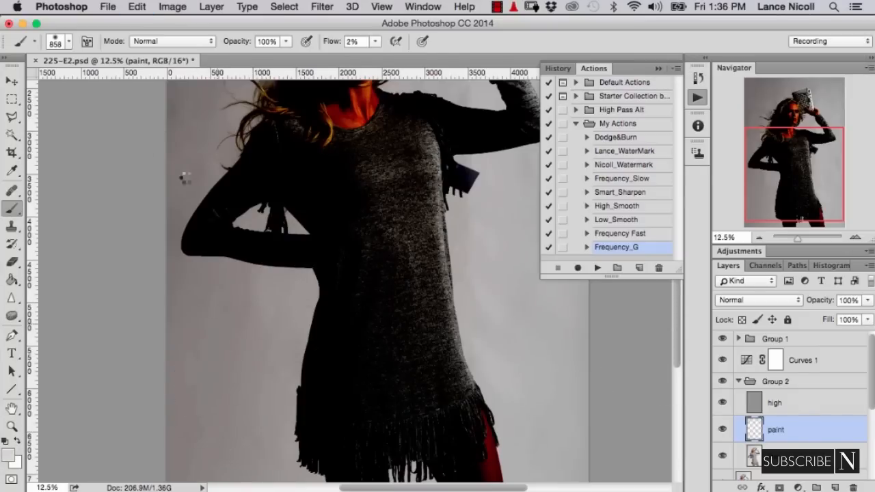
# - Paint over the uneven backdrop patches around the model's arms and body on the paint layer
pyautogui.moveTo(185, 179); pyautogui.dragTo(190, 276)
pyautogui.moveTo(307, 341); pyautogui.dragTo(187, 172)
pyautogui.moveTo(377, 208); pyautogui.dragTo(360, 208)
pyautogui.moveTo(363, 276); pyautogui.dragTo(399, 180)
pyautogui.moveTo(350, 150)
pyautogui.mouseDown()
pyautogui.moveTo(358, 150)
pyautogui.moveTo(390, 304)
pyautogui.mouseUp()
pyautogui.moveTo(400, 240); pyautogui.dragTo(423, 419)
pyautogui.moveTo(404, 205); pyautogui.dragTo(381, 195)
# - Paint the backdrop near the model with a smaller brush of about 278 px, temporarily hiding the high layer and Curves 1 for sampling
pyautogui.click(723, 360)
pyautogui.click(722, 360)
pyautogui.click(722, 402)
pyautogui.moveTo(232, 179); pyautogui.dragTo(246, 314)
pyautogui.click(723, 360)
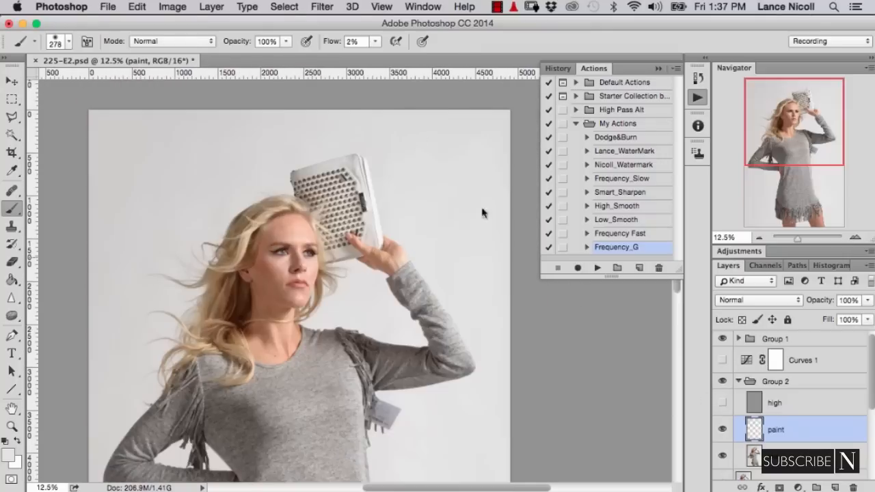
pyautogui.click(722, 360)
pyautogui.press('super+minus')
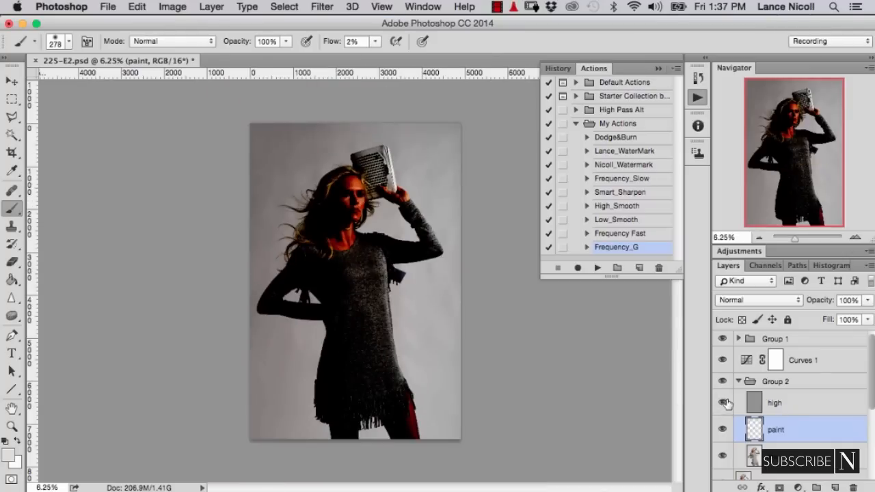
# - Collapse Group 2 and compare the full image with Group 2 hidden and shown under Curves 1
pyautogui.click(723, 360)
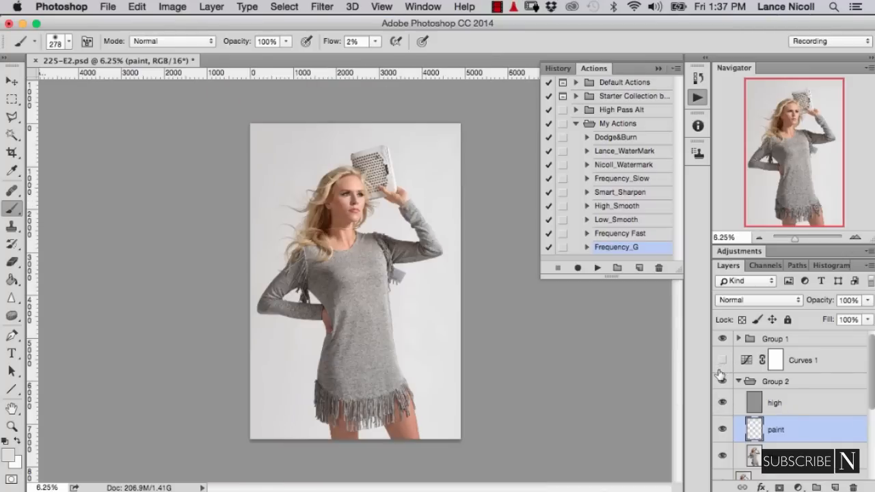
pyautogui.click(738, 383)
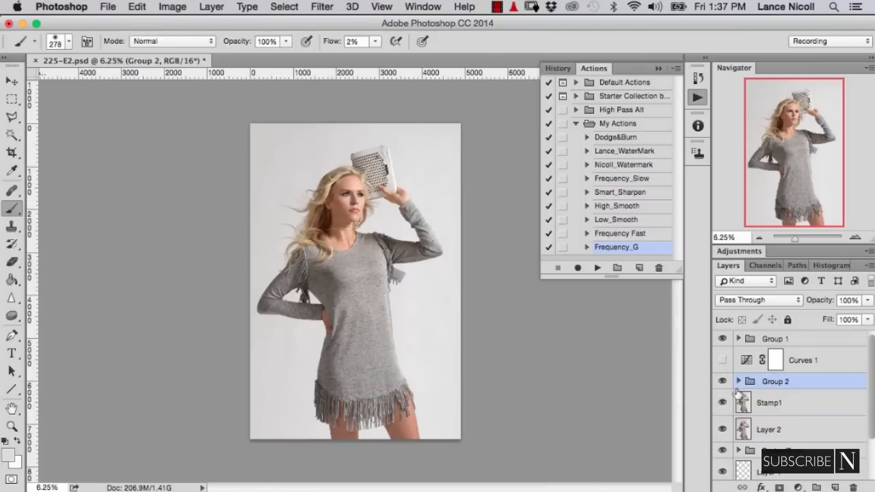
pyautogui.click(723, 361)
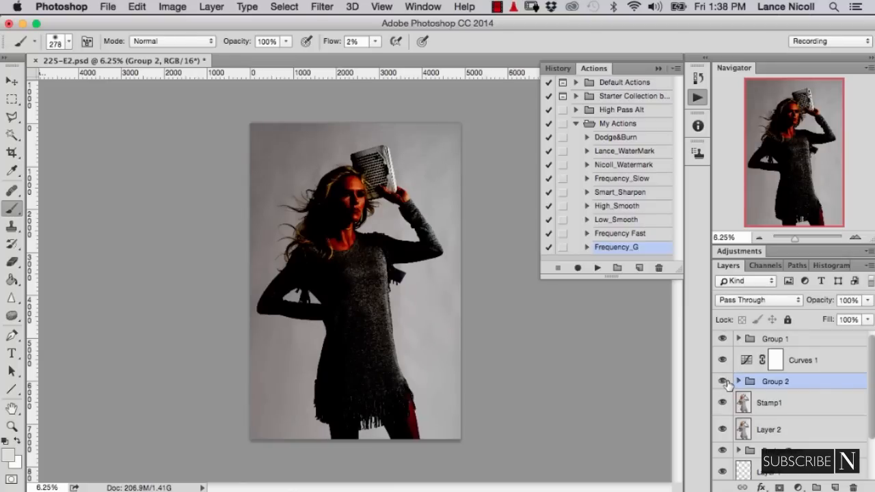
pyautogui.click(725, 382)
pyautogui.click(726, 383)
# - Compare the upper and lower backdrop more closely with Group 2 toggled off and on under Curves 1
pyautogui.press('super+equal')
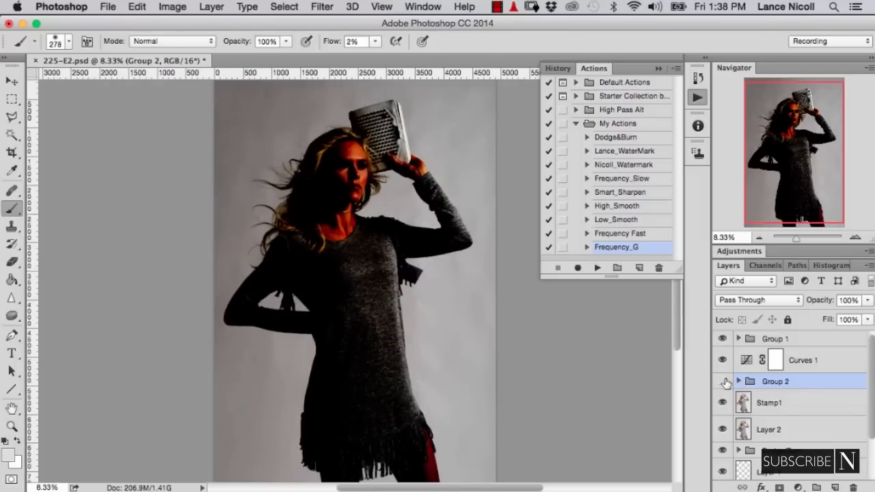
pyautogui.click(726, 382)
pyautogui.click(726, 384)
pyautogui.moveTo(310, 166); pyautogui.dragTo(329, 220)
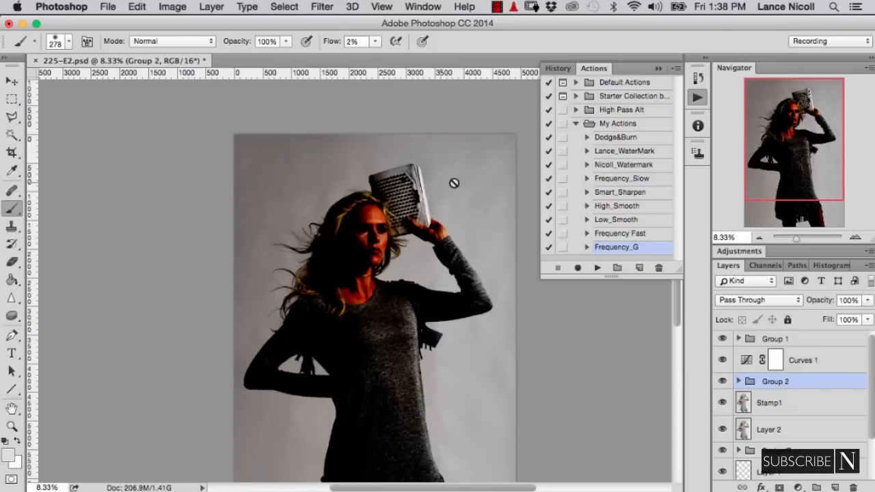
pyautogui.click(722, 381)
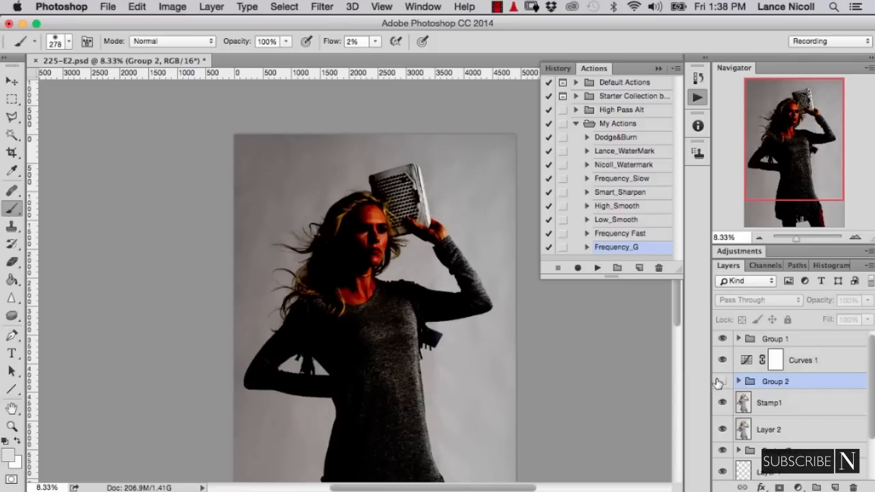
pyautogui.click(722, 380)
pyautogui.moveTo(325, 355); pyautogui.dragTo(339, 247)
pyautogui.click(721, 380)
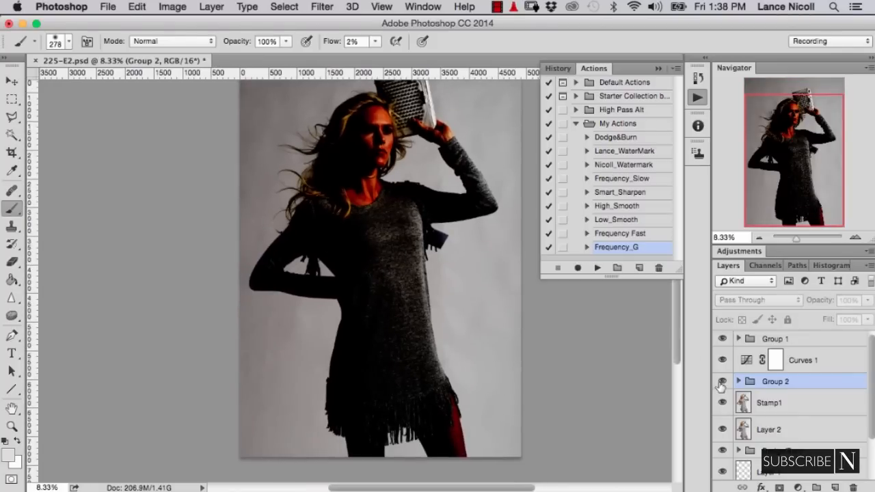
pyautogui.click(722, 381)
# - Examine the smoothed backdrop up close, from below the model's bent arm up to the area above her hair
pyautogui.press('super+equal')
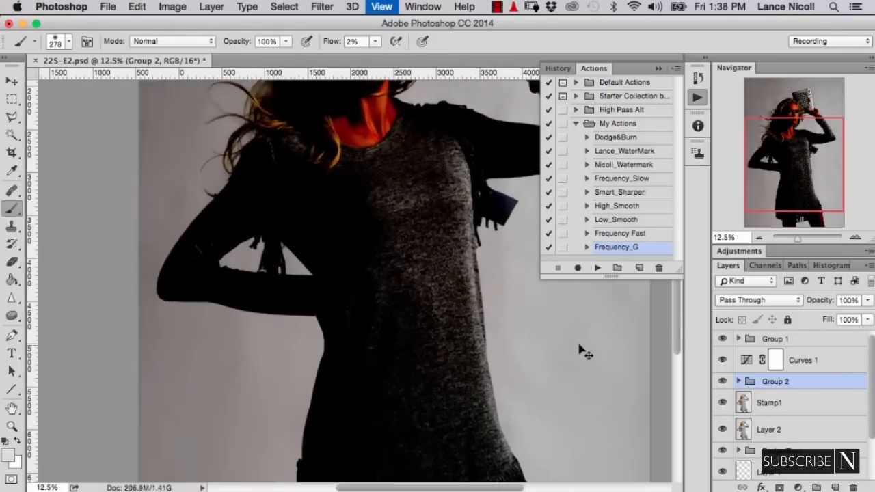
pyautogui.press('super+equal')
pyautogui.press('super+equal')
pyautogui.moveTo(188, 335)
pyautogui.mouseDown()
pyautogui.moveTo(314, 266)
pyautogui.moveTo(377, 171)
pyautogui.mouseUp()
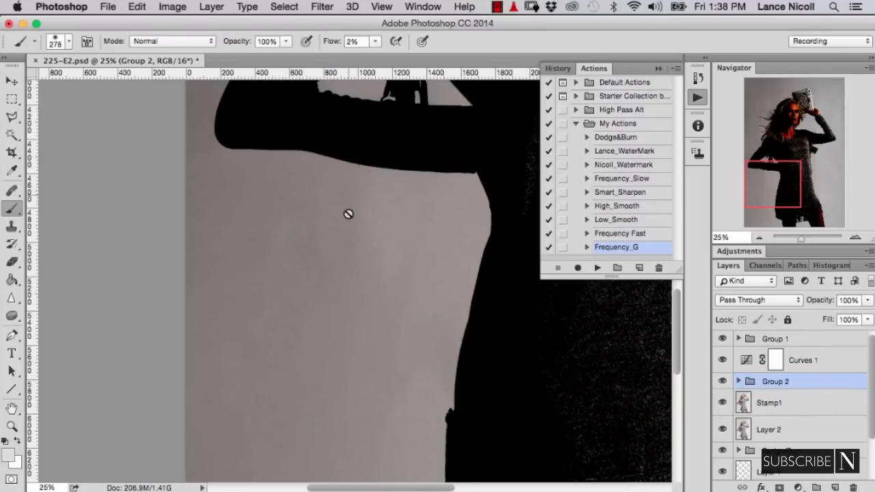
pyautogui.scroll(10, 290, 326)
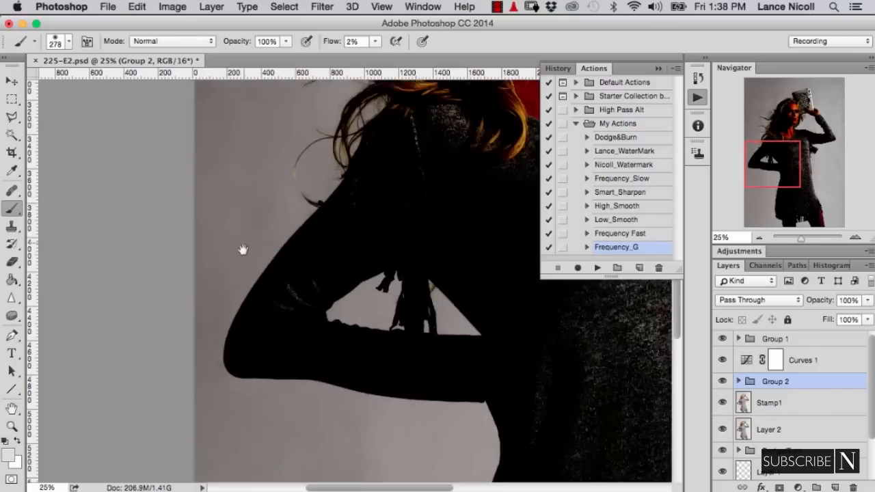
pyautogui.scroll(10, 244, 232)
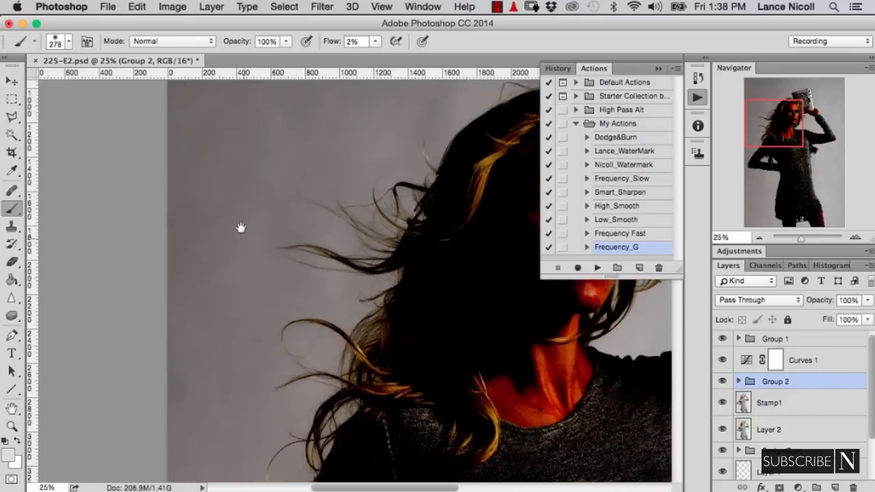
pyautogui.scroll(6, 231, 326)
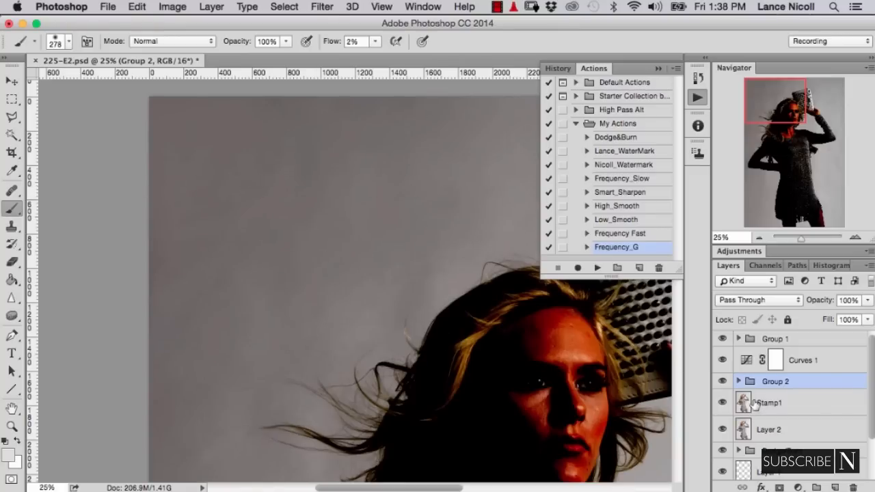
# - Delete the Curves 1 check layer and add a new Normal layer named Layer 3 at 100% opacity above Group 2
pyautogui.click(723, 359)
pyautogui.click(819, 362)
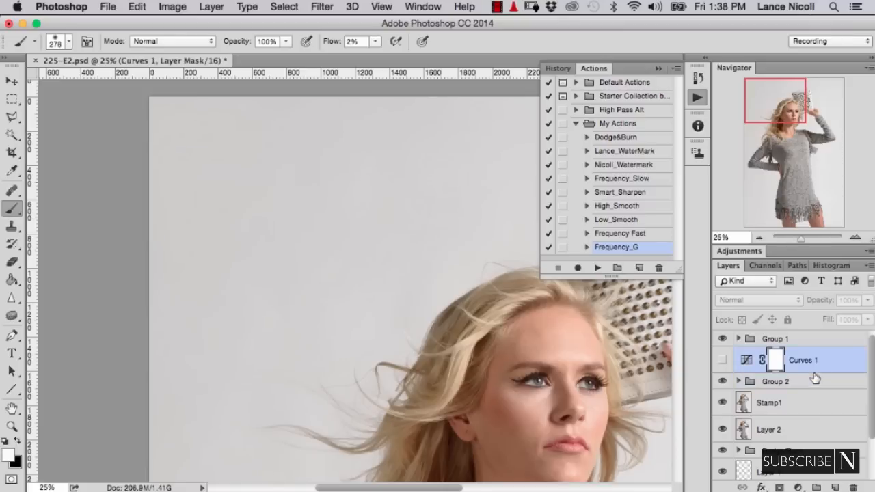
pyautogui.press('BackSpace')
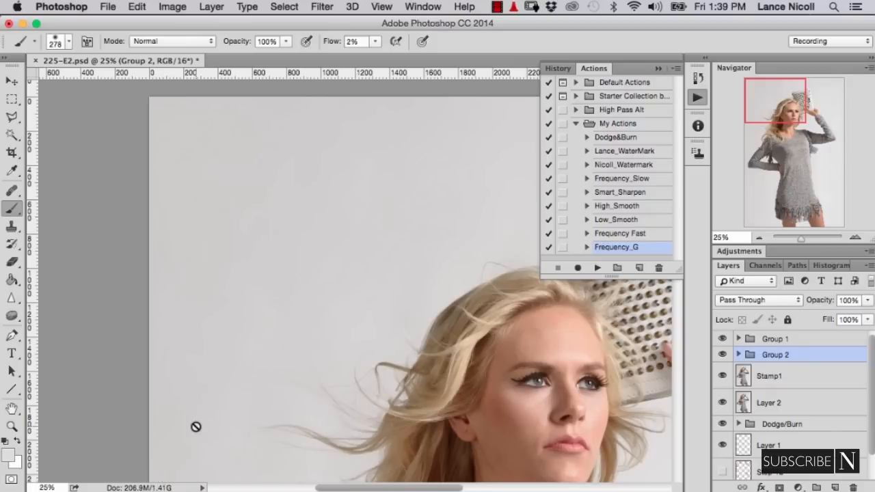
pyautogui.press('shift+super+n')
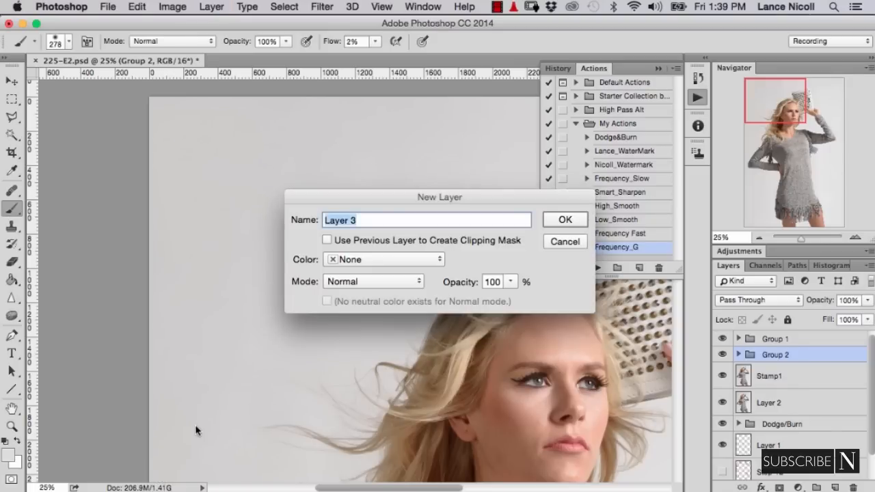
pyautogui.press('Return')
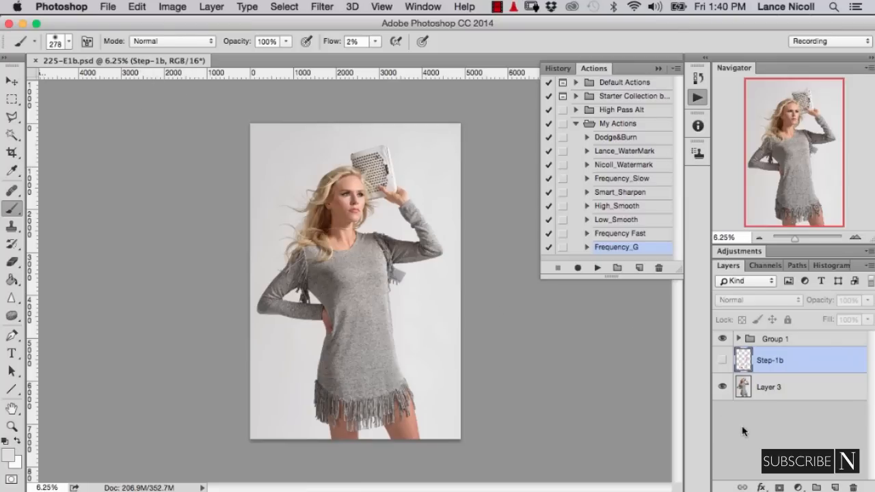
# - Show the Step-1b markup layer, choose the Clone Stamp tool and add an empty layer above Layer 3
pyautogui.click(723, 360)
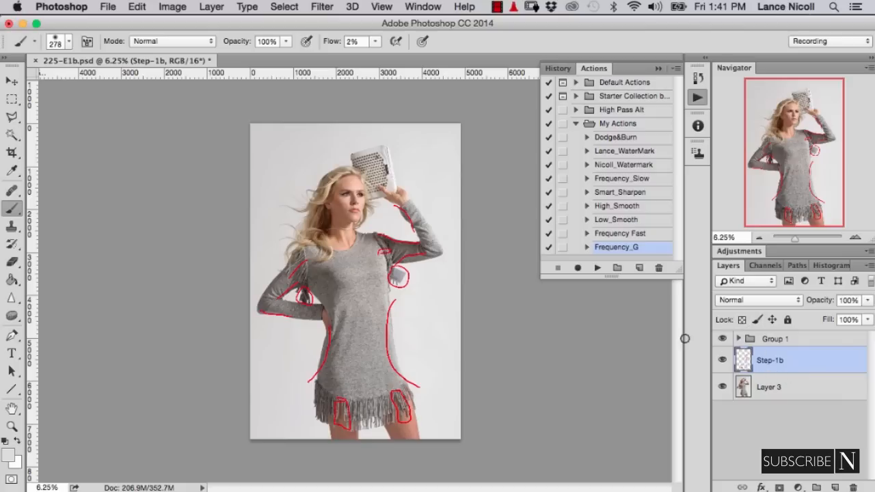
pyautogui.moveTo(14, 226); pyautogui.dragTo(48, 224)
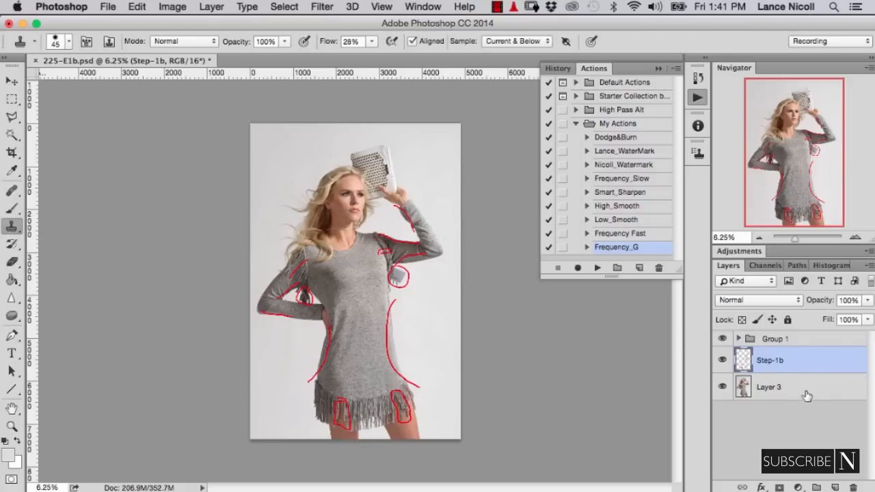
pyautogui.click(806, 397)
pyautogui.click(834, 487)
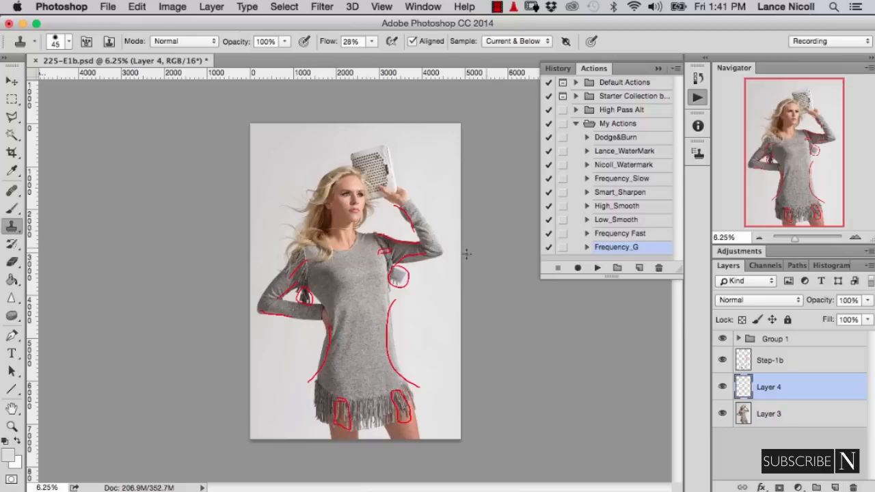
# - Locate the red-marked fringe gap over the leg at the dress hem and hide the Step-1b markup layer
pyautogui.press('super+equal')
pyautogui.press('super+equal')
pyautogui.press('super+equal')
pyautogui.press('super+equal')
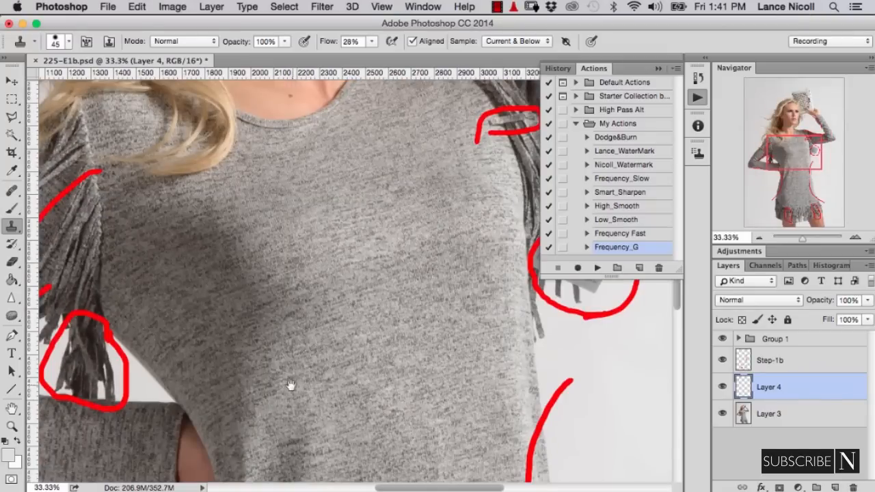
pyautogui.moveTo(291, 387); pyautogui.dragTo(329, 192)
pyautogui.moveTo(341, 352); pyautogui.dragTo(365, 102)
pyautogui.moveTo(331, 261)
pyautogui.mouseDown()
pyautogui.moveTo(307, 273)
pyautogui.moveTo(312, 285)
pyautogui.moveTo(328, 285)
pyautogui.moveTo(306, 283)
pyautogui.mouseUp()
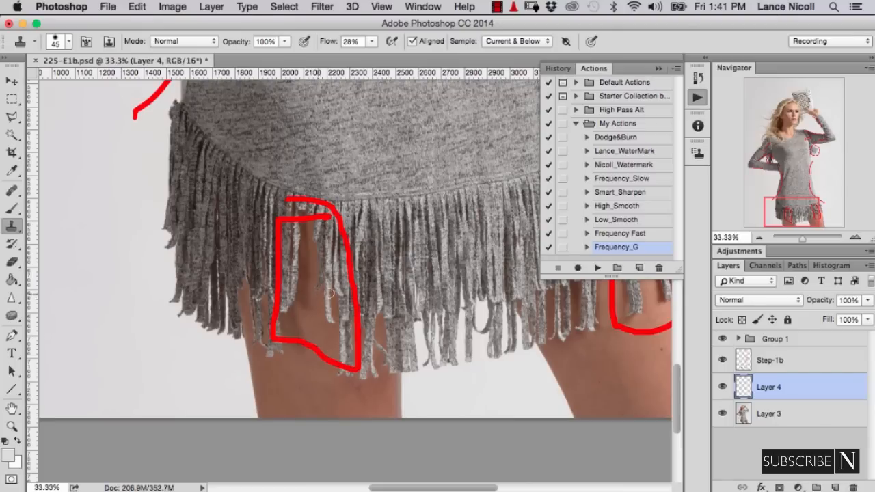
pyautogui.click(723, 360)
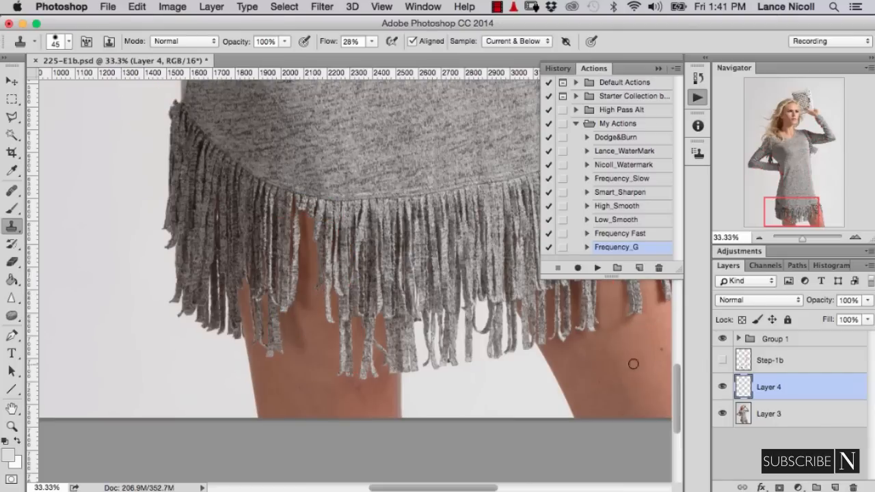
# - Clone a fringe strand into the gap over the leg using 100% flow and a 30 px Clone Stamp brush
pyautogui.press('super+equal')
pyautogui.press('super+equal')
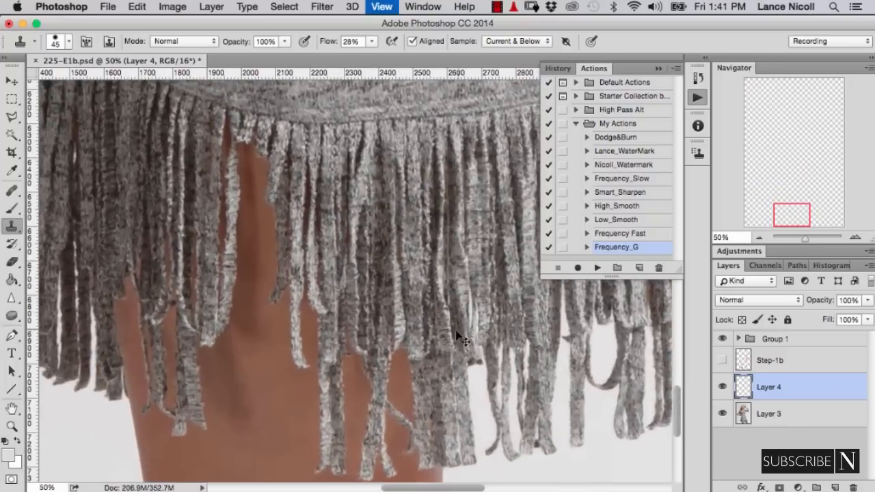
pyautogui.hotkey('shift', '0')
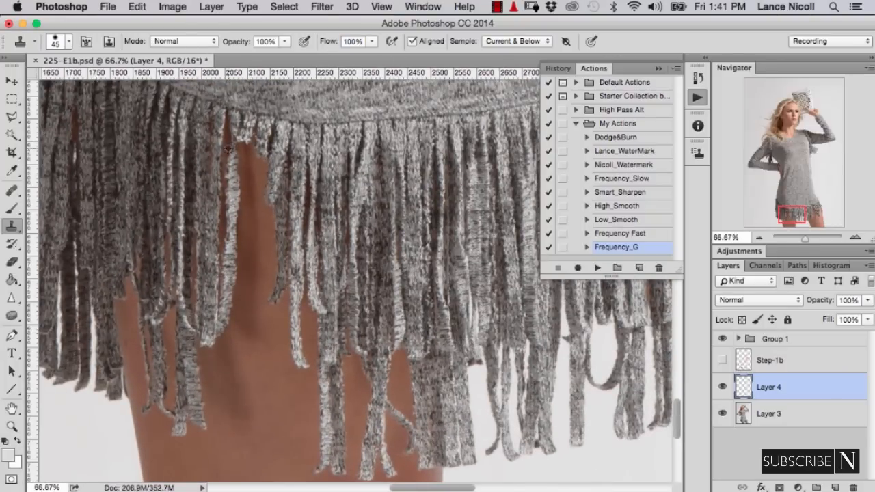
pyautogui.press('[')
pyautogui.press('[')
pyautogui.press('[')
pyautogui.moveTo(250, 159); pyautogui.dragTo(240, 339)
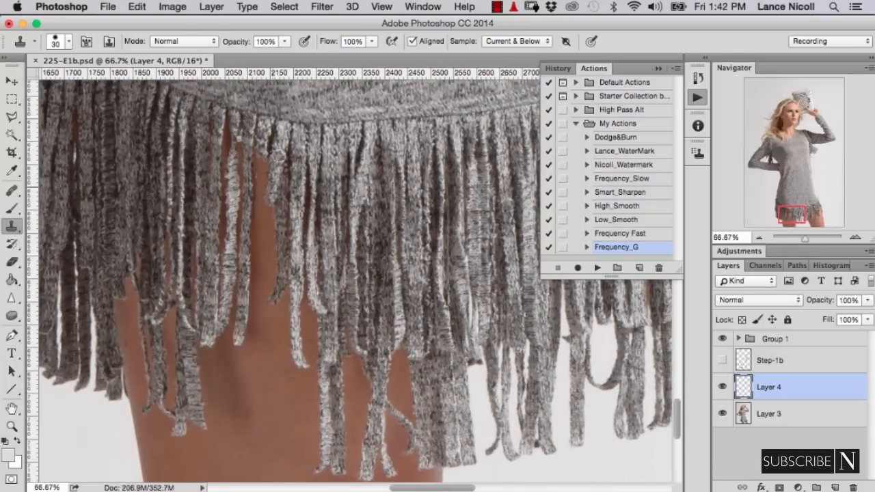
# - Trim the edges of the cloned fringe strand up close with an 11 px Eraser
pyautogui.press('super+equal')
pyautogui.press('super+equal')
pyautogui.moveTo(67, 228); pyautogui.dragTo(262, 406)
pyautogui.press('e')
pyautogui.moveTo(308, 205)
pyautogui.mouseDown()
pyautogui.moveTo(269, 194)
pyautogui.moveTo(273, 148)
pyautogui.mouseUp()
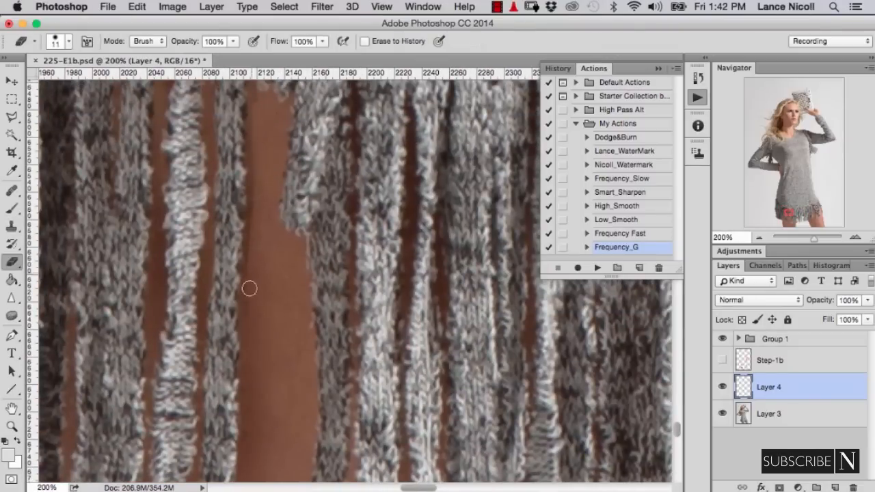
# - Clone another fringe strand next to the first one in the gap and clean up its edges with the Eraser
pyautogui.press('super+minus')
pyautogui.press('super+minus')
pyautogui.press('s')
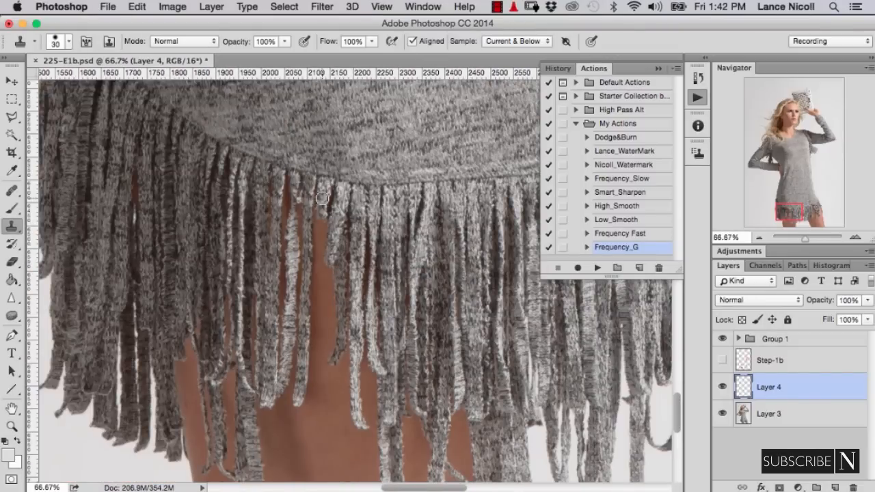
pyautogui.moveTo(320, 200)
pyautogui.mouseDown()
pyautogui.moveTo(316, 393)
pyautogui.moveTo(316, 280)
pyautogui.mouseUp()
pyautogui.press('super+equal')
pyautogui.press('super+equal')
pyautogui.press('super+minus')
pyautogui.press('super+minus')
pyautogui.press('e')
pyautogui.press('super+minus')
pyautogui.press('super+minus')
pyautogui.press('super+minus')
pyautogui.press('super+minus')
pyautogui.press('super+equal')
# - Fill the rest of the fringe gap with cloned strands on Layer 4 and refine them with the 11 px Eraser
pyautogui.press('s')
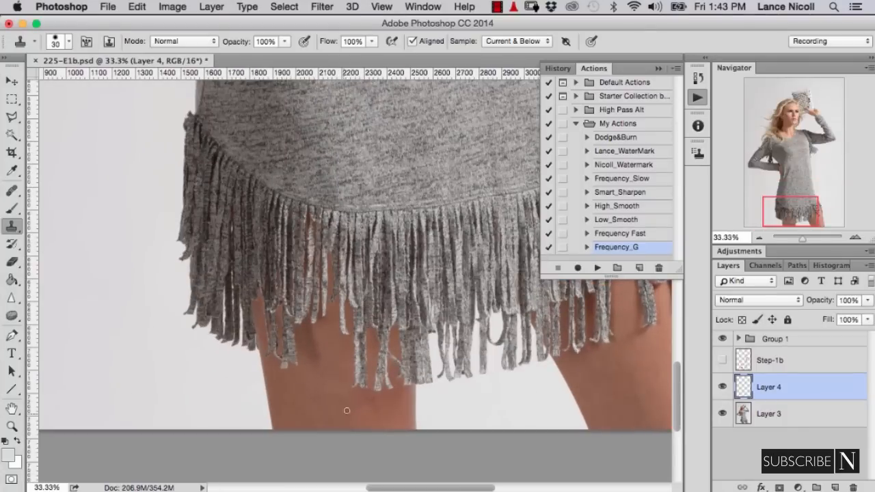
pyautogui.press('super+equal')
pyautogui.press('super+equal')
pyautogui.press('super+equal')
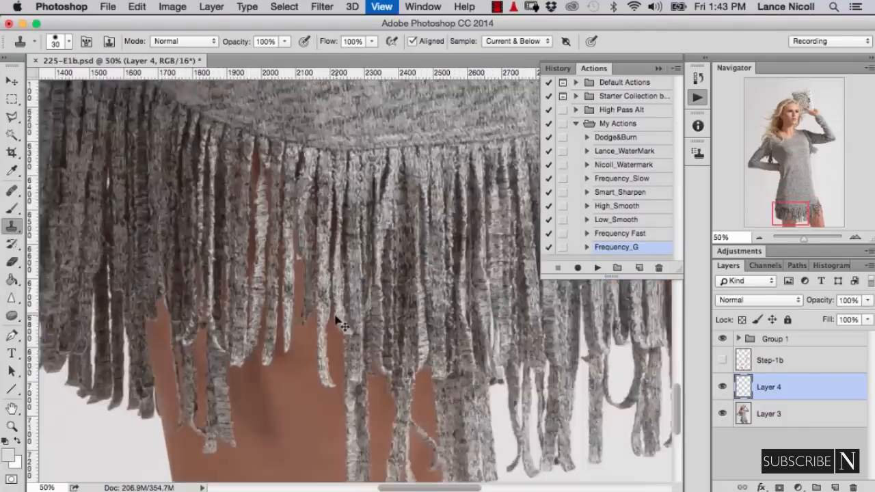
pyautogui.press('e')
pyautogui.scroll(2, 328, 383)
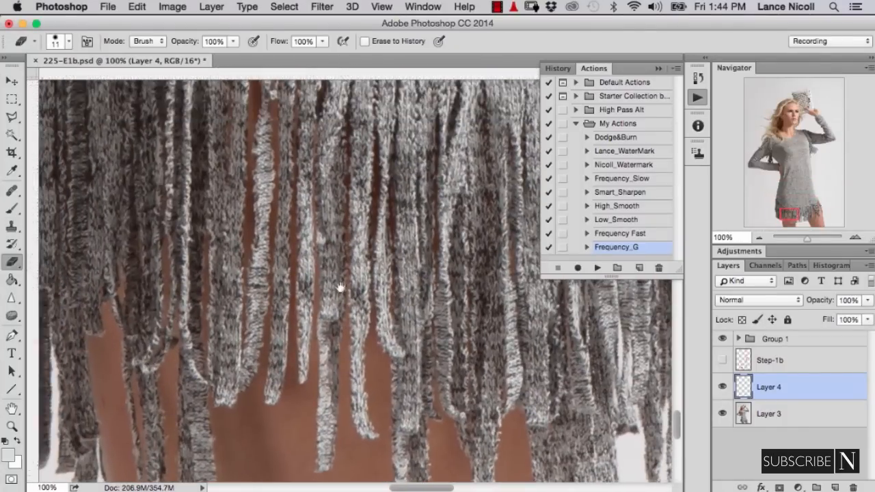
# - Compare the dress hem before and after the fringe cloning by toggling Layer 4 off and on
pyautogui.press('super+minus')
pyautogui.press('super+minus')
pyautogui.press('super+minus')
pyautogui.press('super+minus')
pyautogui.press('super+minus')
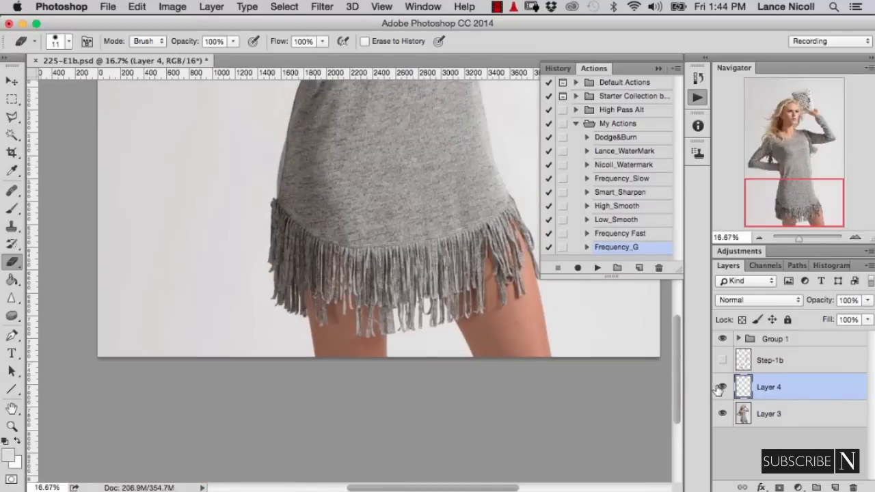
pyautogui.click(722, 387)
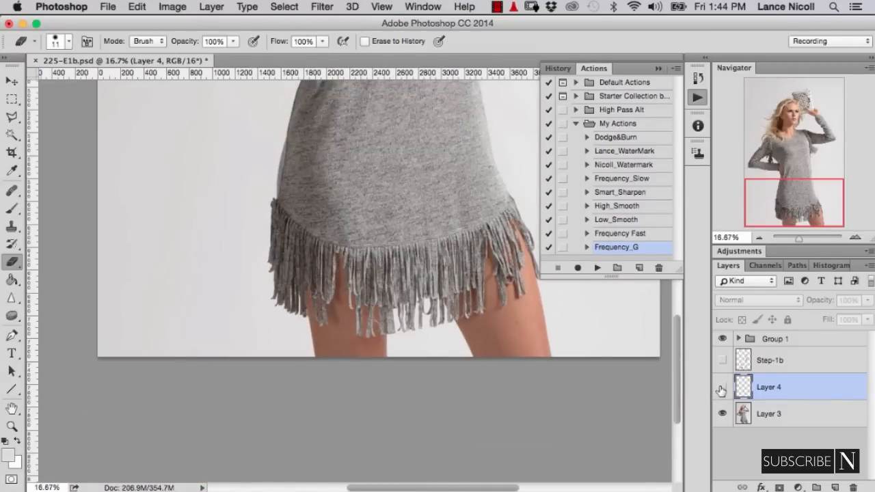
pyautogui.click(722, 388)
pyautogui.click(722, 387)
pyautogui.click(722, 387)
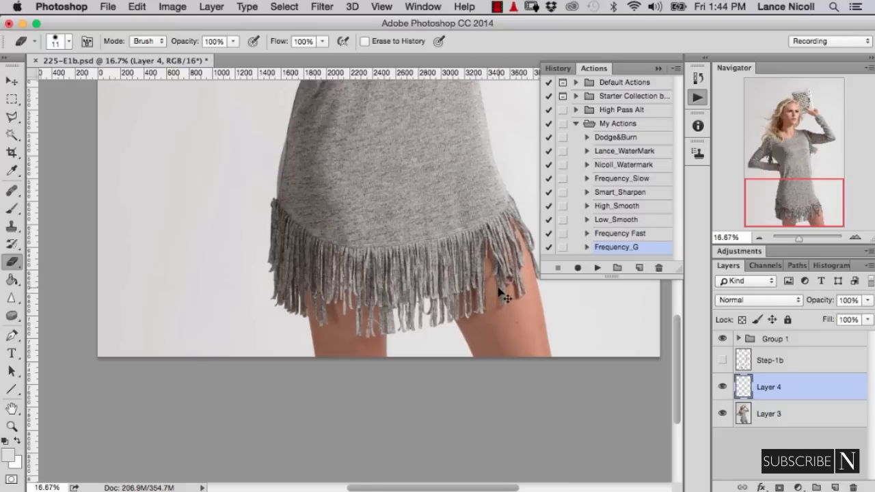
# - Clone clean skin over the curled thread loop between the loose fringe strands on the thigh with a 32 px Clone Stamp
pyautogui.press('super+equal')
pyautogui.press('super+equal')
pyautogui.press('super+equal')
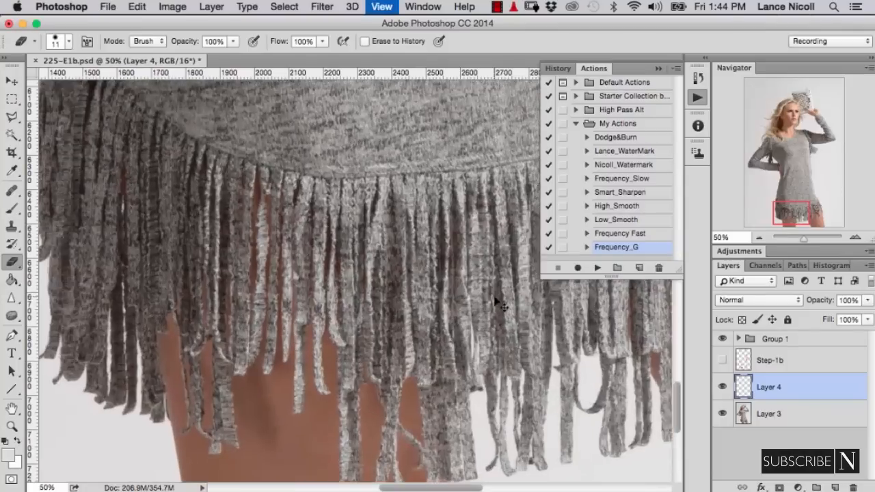
pyautogui.press('super+equal')
pyautogui.moveTo(435, 321); pyautogui.dragTo(118, 280)
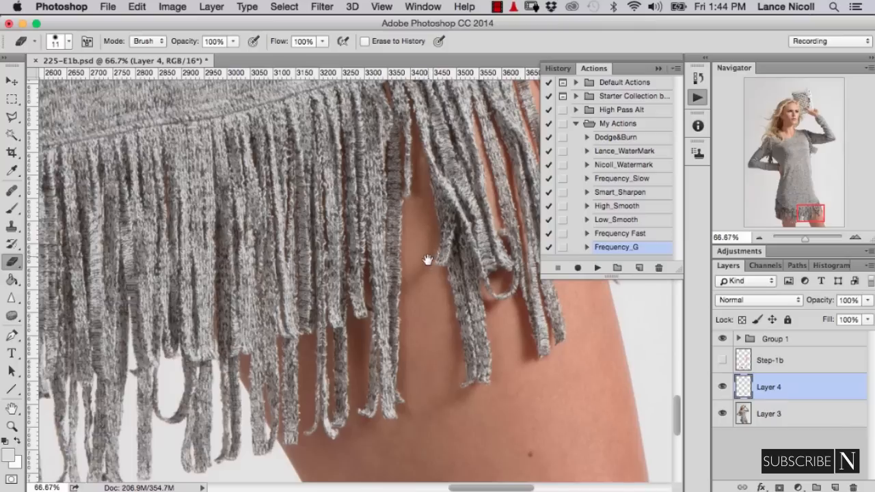
pyautogui.moveTo(427, 259)
pyautogui.mouseDown()
pyautogui.moveTo(414, 281)
pyautogui.moveTo(427, 305)
pyautogui.mouseUp()
pyautogui.press('super+minus')
pyautogui.press('super+minus')
pyautogui.press('s')
pyautogui.press('super+plus')
pyautogui.press('super+plus')
pyautogui.press('super+plus')
pyautogui.click(368, 295)
pyautogui.press('super+z')
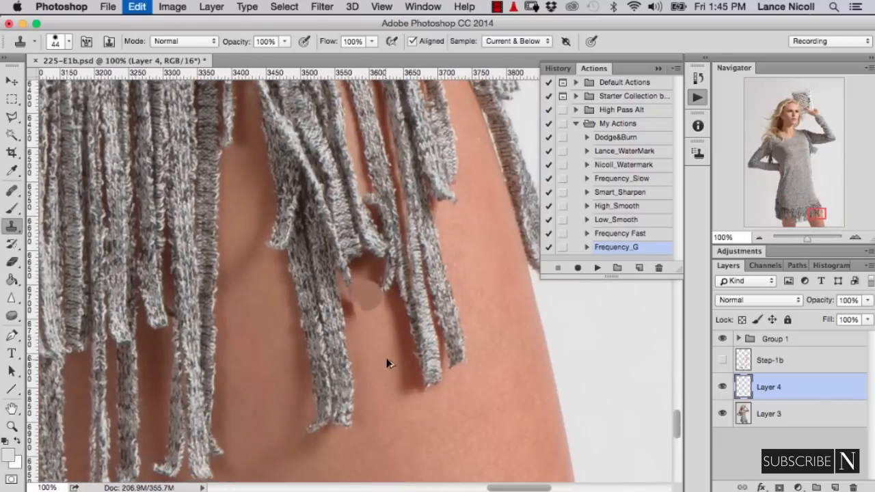
pyautogui.moveTo(379, 328); pyautogui.dragTo(371, 328)
pyautogui.moveTo(378, 294)
pyautogui.mouseDown()
pyautogui.moveTo(362, 313)
pyautogui.moveTo(350, 282)
pyautogui.mouseUp()
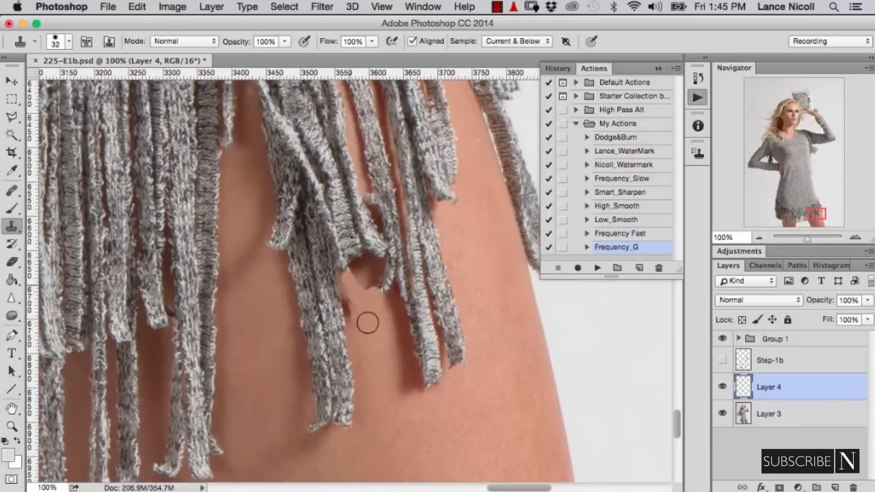
pyautogui.click(386, 268)
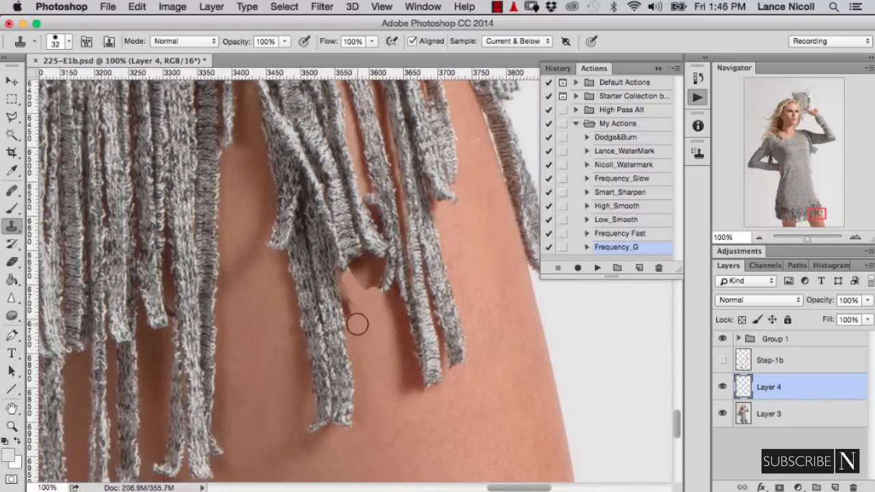
# - Blend the cloned skin patch under the loose strands using a 58 px Clone Stamp at 29% opacity
pyautogui.press('super+minus')
pyautogui.moveTo(241, 44); pyautogui.dragTo(192, 43)
pyautogui.moveTo(322, 322); pyautogui.dragTo(333, 322)
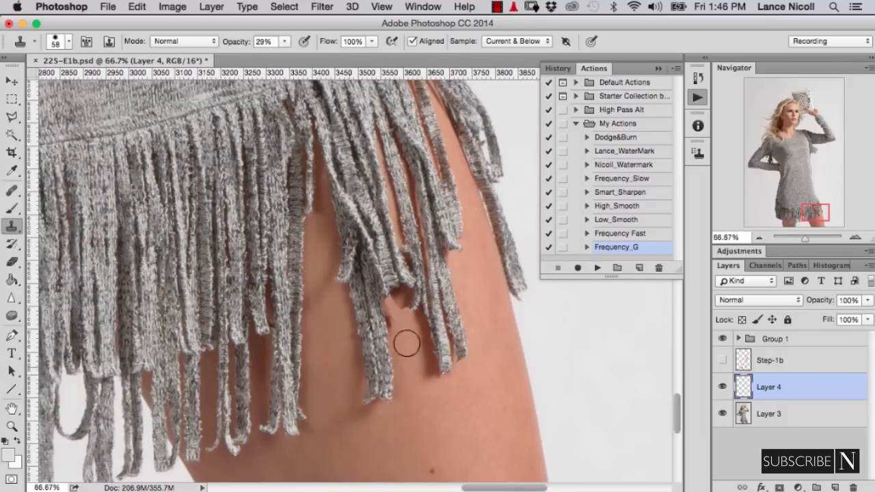
pyautogui.moveTo(401, 322); pyautogui.dragTo(398, 315)
# - Clone fringe strands into the gap over the right-hand thigh with a 98 px Clone Stamp at 99% opacity
pyautogui.moveTo(249, 42); pyautogui.dragTo(297, 44)
pyautogui.press('super+minus')
pyautogui.press('super+minus')
pyautogui.moveTo(318, 198)
pyautogui.mouseDown()
pyautogui.moveTo(326, 198)
pyautogui.moveTo(336, 271)
pyautogui.moveTo(336, 346)
pyautogui.mouseUp()
pyautogui.moveTo(337, 217)
pyautogui.mouseDown()
pyautogui.moveTo(335, 195)
pyautogui.moveTo(348, 312)
pyautogui.mouseUp()
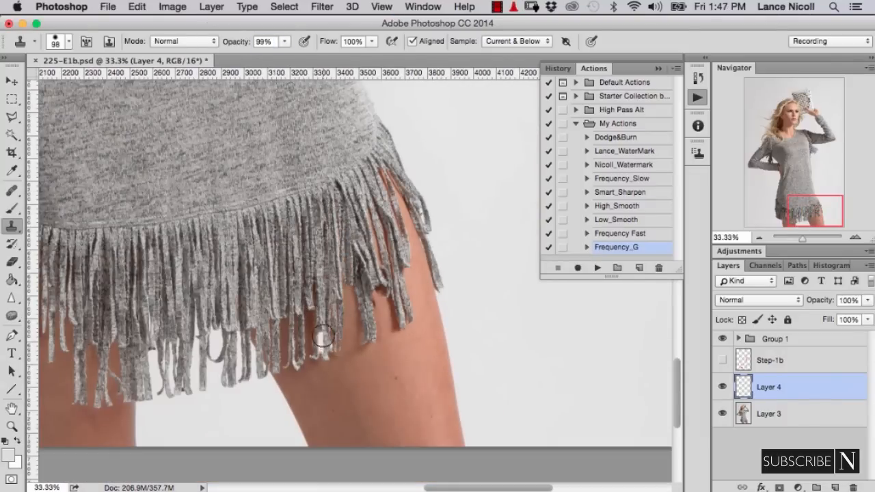
# - Compare the whole figure with and without the fringe retouching by toggling Layer 4
pyautogui.press('super+minus')
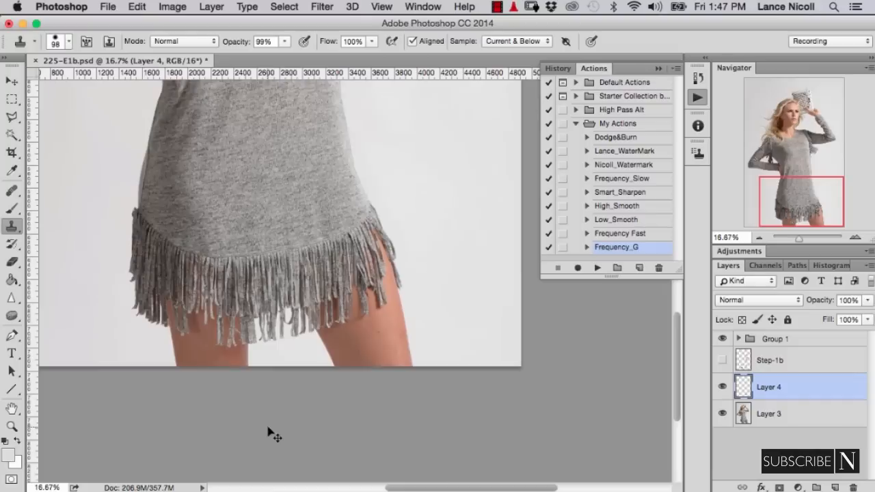
pyautogui.press('super+minus')
pyautogui.press('super+minus')
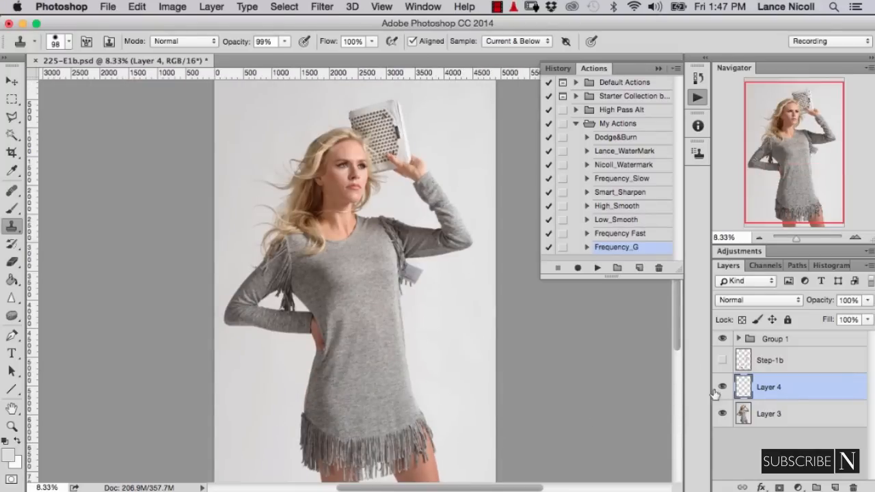
pyautogui.click(723, 388)
pyautogui.click(722, 388)
# - Examine the hem at 25% zoom and toggle Layer 4 off and on to compare the filled fringe gaps
pyautogui.press('super+plus')
pyautogui.press('super+plus')
pyautogui.press('super+plus')
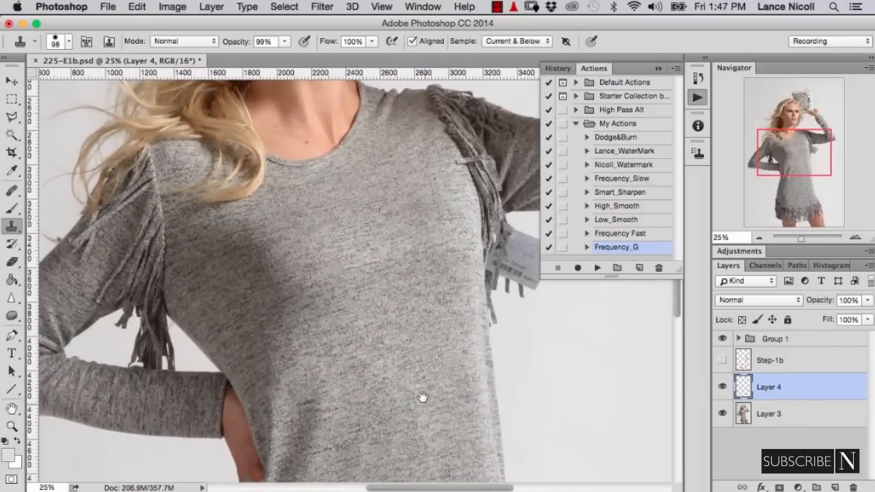
pyautogui.moveTo(423, 397); pyautogui.dragTo(419, 109)
pyautogui.moveTo(412, 267); pyautogui.dragTo(415, 130)
pyautogui.moveTo(413, 248); pyautogui.dragTo(347, 252)
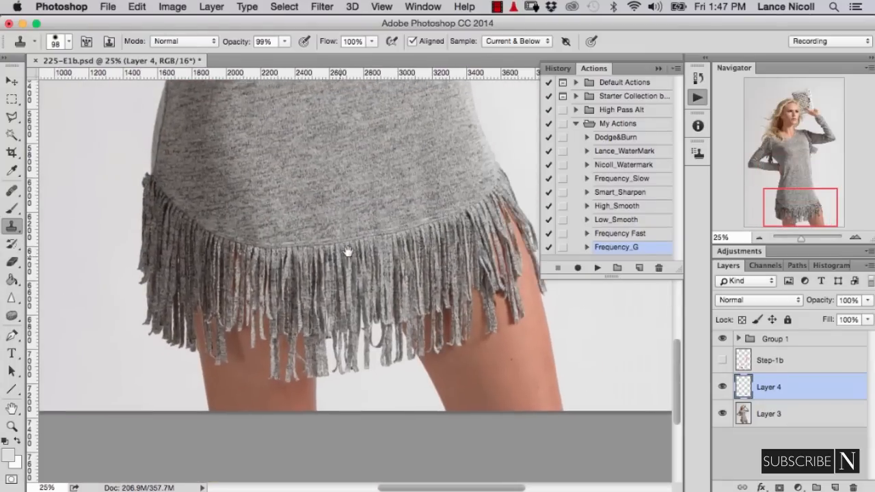
pyautogui.click(722, 389)
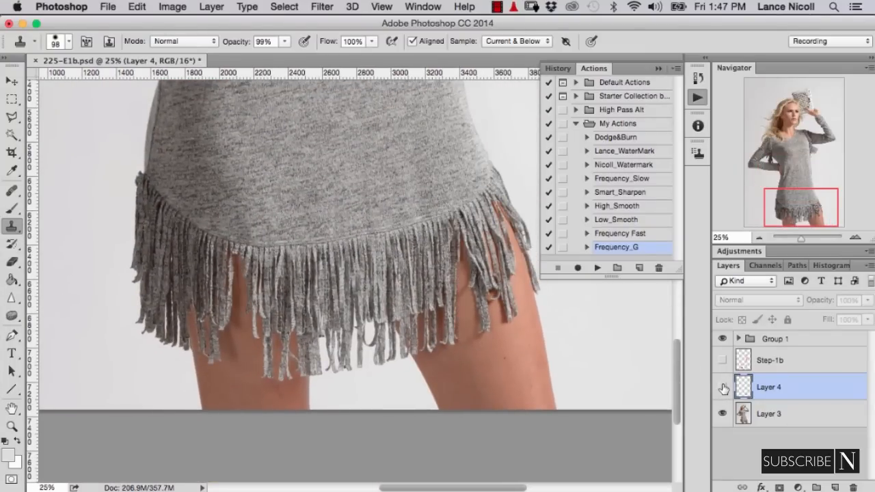
pyautogui.click(723, 388)
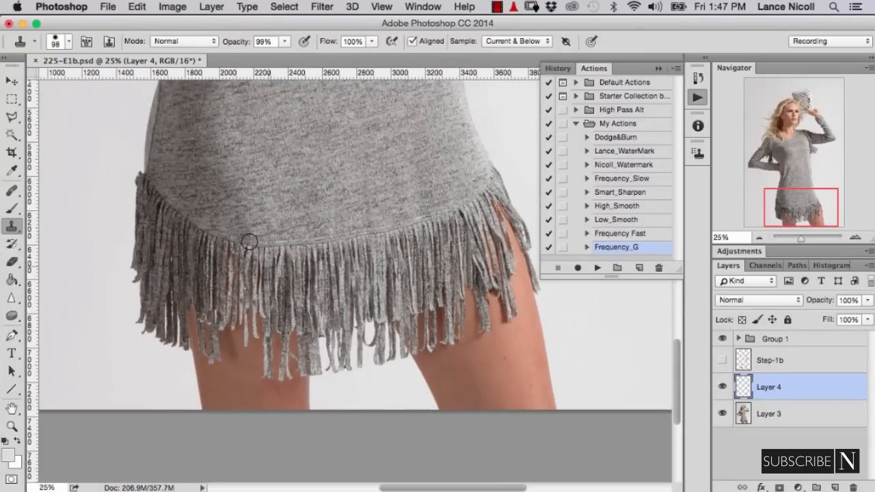
pyautogui.click(723, 388)
pyautogui.click(723, 387)
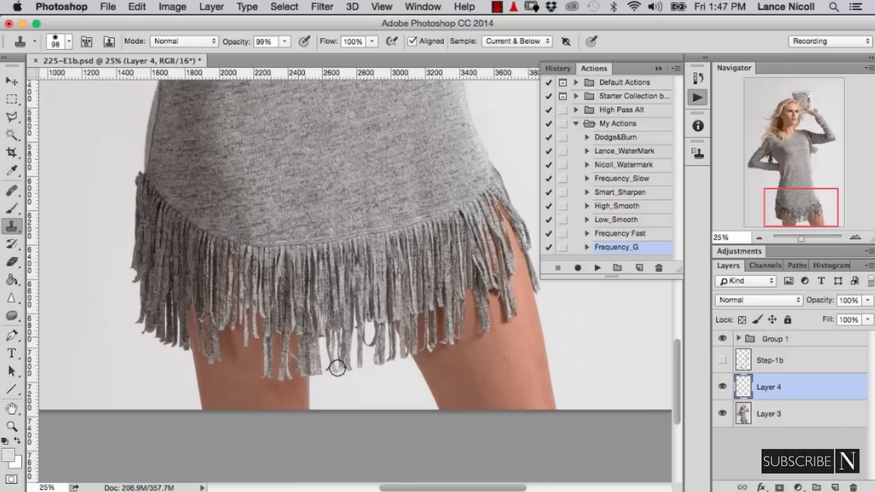
# - Check the lower fringe ends and the strands over the thigh for remaining flaws, toggling Layer 4 again
pyautogui.keyDown('alt'); pyautogui.click(409, 359); pyautogui.keyUp('alt')
pyautogui.moveTo(443, 319); pyautogui.dragTo(439, 331)
pyautogui.keyDown('alt'); pyautogui.click(406, 227); pyautogui.keyUp('alt')
pyautogui.click(417, 346)
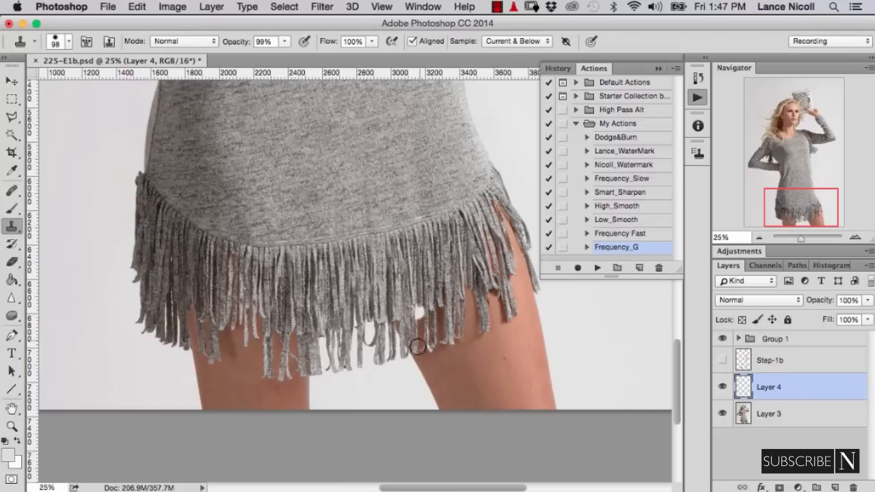
pyautogui.keyDown('alt'); pyautogui.click(473, 220); pyautogui.keyUp('alt')
pyautogui.moveTo(479, 273); pyautogui.dragTo(473, 300)
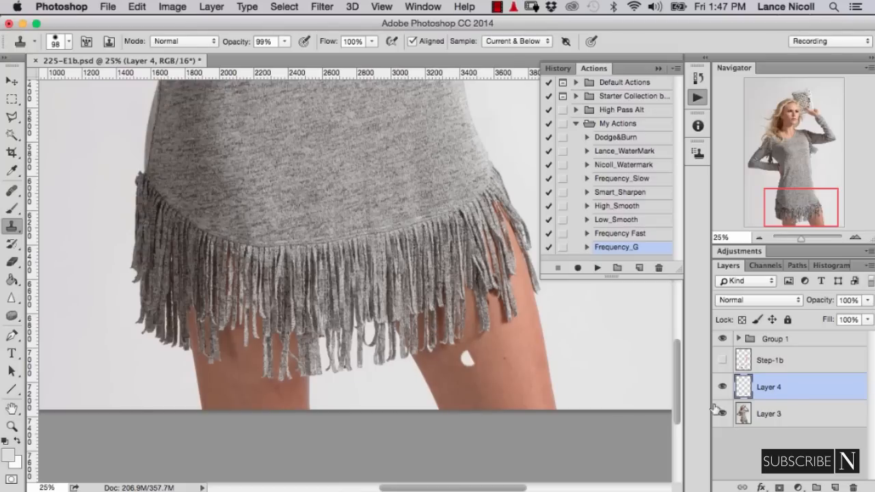
pyautogui.click(722, 387)
pyautogui.click(723, 387)
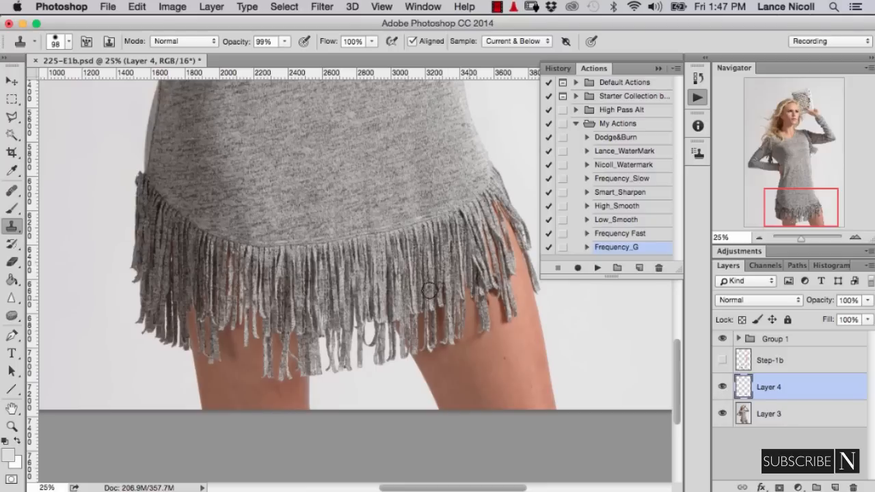
pyautogui.click(722, 387)
pyautogui.click(722, 386)
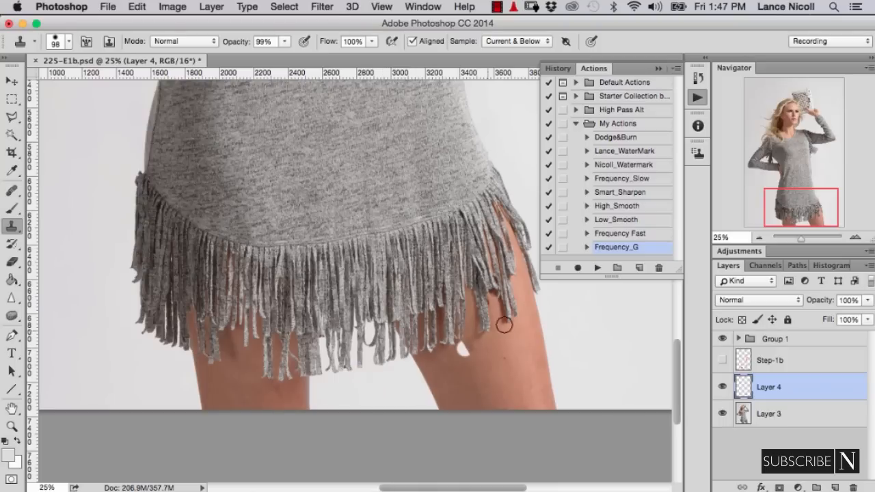
pyautogui.keyDown('alt'); pyautogui.click(515, 302); pyautogui.keyUp('alt')
pyautogui.moveTo(494, 304); pyautogui.dragTo(490, 313)
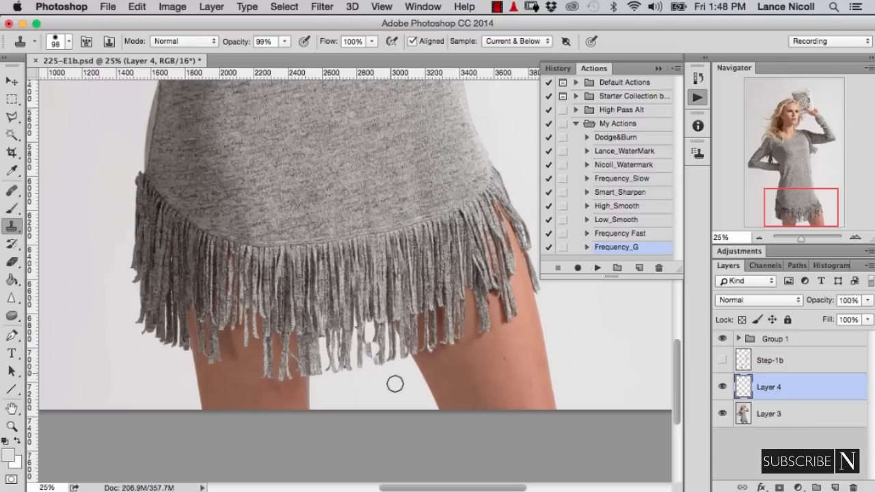
# - Clone backdrop over the looped strand hanging between the legs with a 45 px Clone Stamp
pyautogui.press('super+plus')
pyautogui.press('super+plus')
pyautogui.press('super+plus')
pyautogui.moveTo(378, 275); pyautogui.dragTo(377, 69)
pyautogui.press('[')
pyautogui.press('[')
pyautogui.press('[')
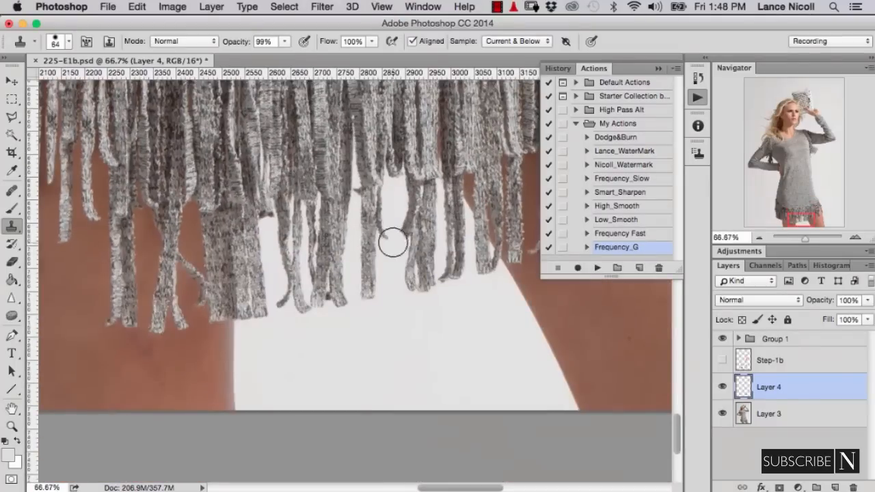
pyautogui.press('[')
pyautogui.press('[')
pyautogui.press('[')
pyautogui.moveTo(393, 241)
pyautogui.mouseDown()
pyautogui.moveTo(396, 262)
pyautogui.moveTo(399, 240)
pyautogui.mouseUp()
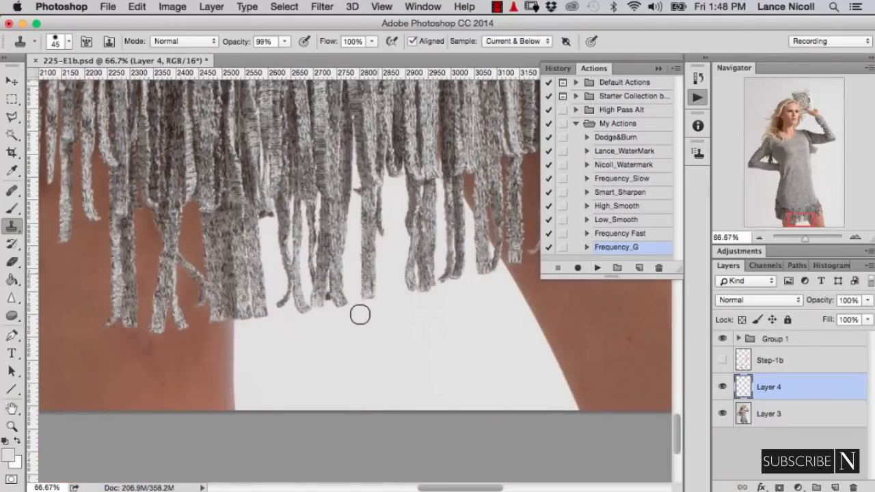
# - Add a new layer above Layer 4 for retouching the shoulder fringe inside the bent arm's opening
pyautogui.press('super+minus')
pyautogui.press('super+minus')
pyautogui.press('super+minus')
pyautogui.press('super+minus')
pyautogui.press('super+minus')
pyautogui.press('super+minus')
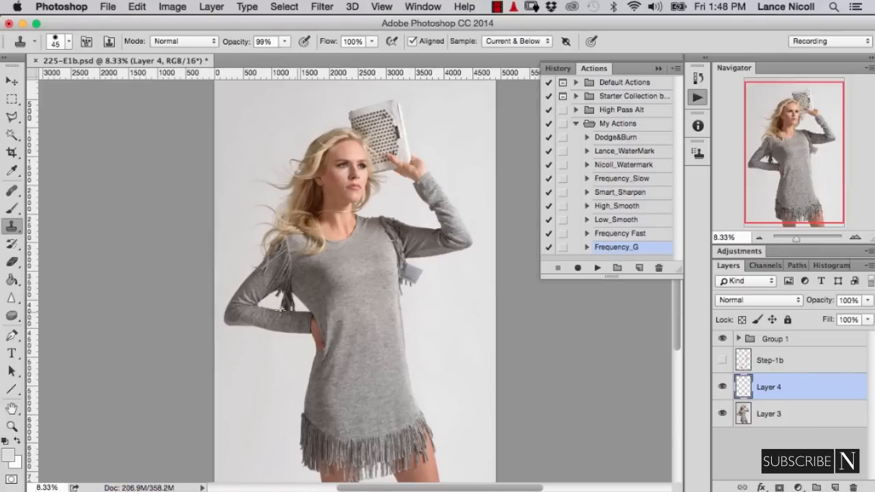
pyautogui.press('super+plus')
pyautogui.press('super+plus')
pyautogui.press('super+plus')
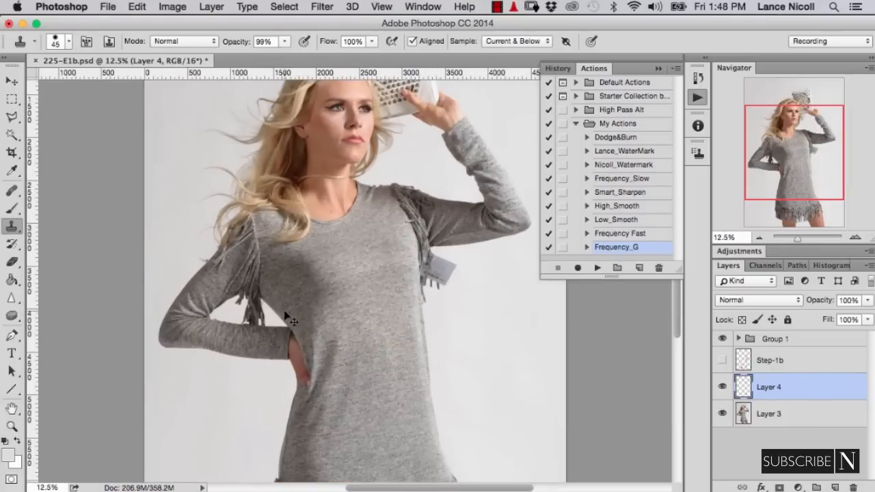
pyautogui.press('super+plus')
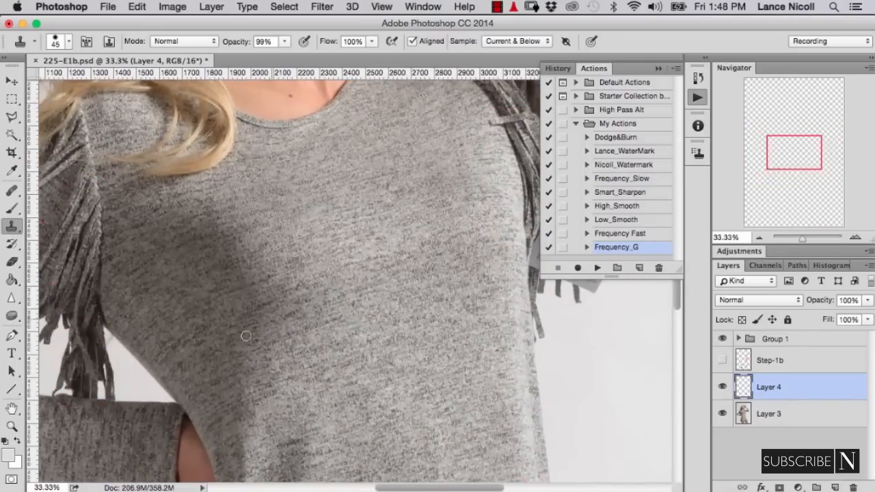
pyautogui.moveTo(187, 356); pyautogui.dragTo(379, 301)
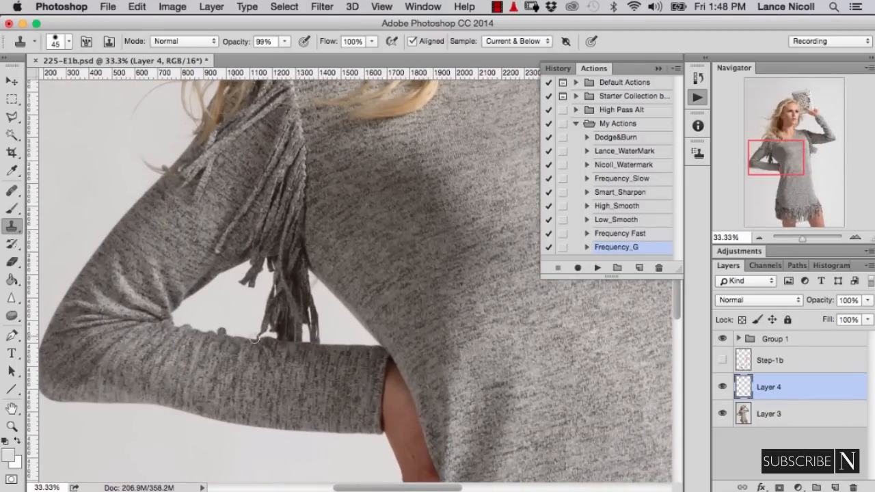
pyautogui.keyDown('alt'); pyautogui.click(297, 340); pyautogui.keyUp('alt')
pyautogui.click(835, 487)
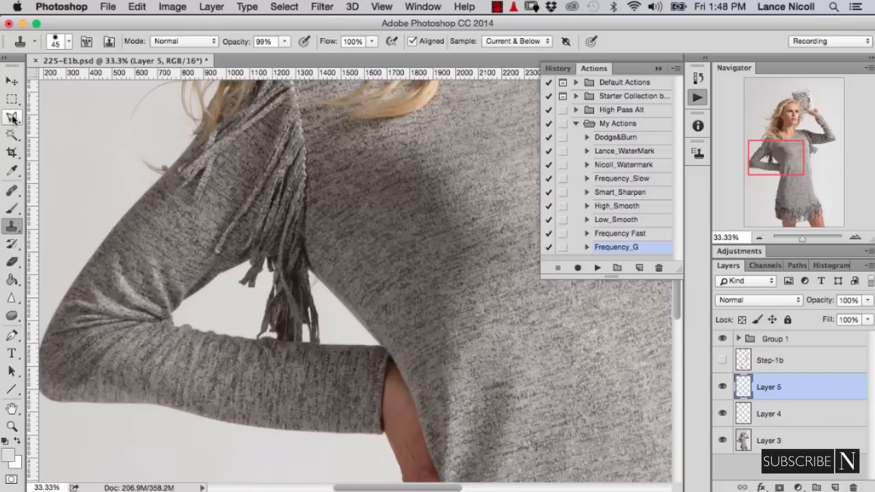
# - Select the opening between the bent arm and the waist, including the hanging fringe, with the Magnetic Lasso
pyautogui.moveTo(12, 119); pyautogui.dragTo(57, 140)
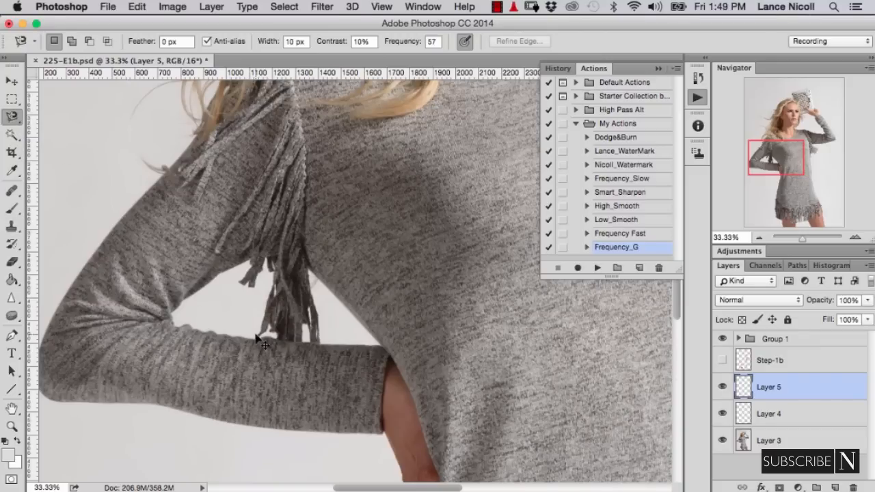
pyautogui.press('super+equal')
pyautogui.press('super+equal')
pyautogui.press('super+equal')
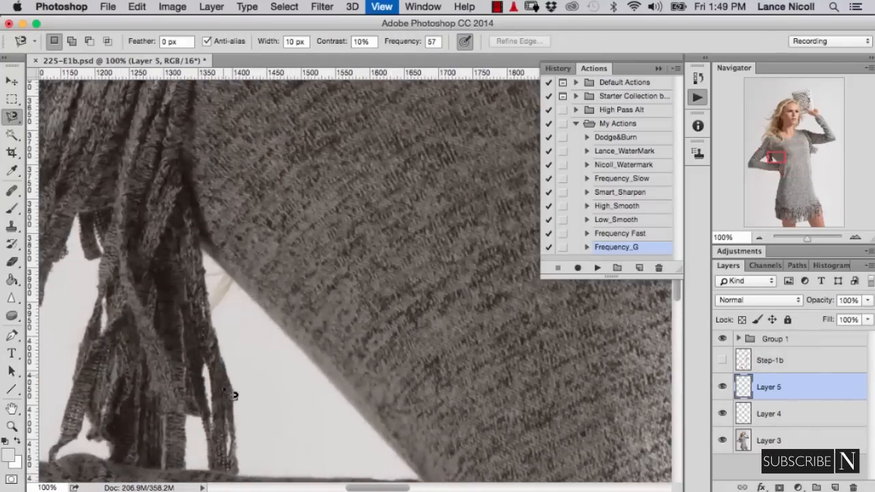
pyautogui.moveTo(248, 363); pyautogui.dragTo(345, 194)
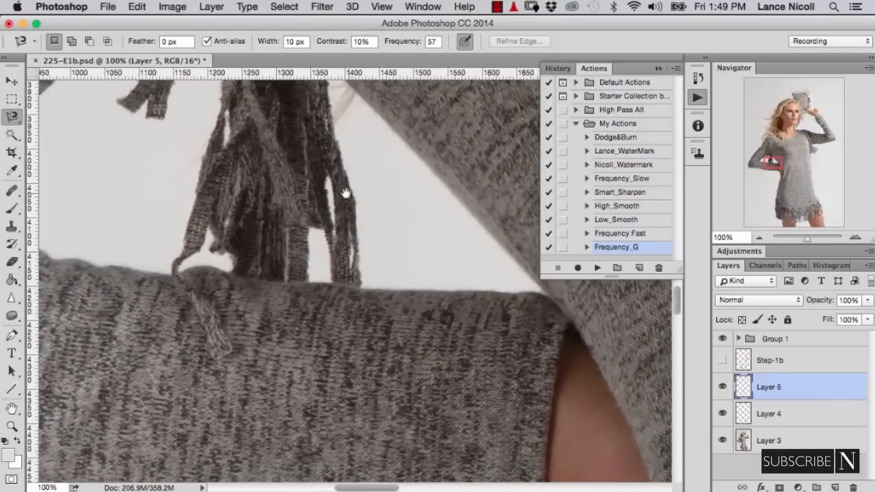
pyautogui.click(135, 276)
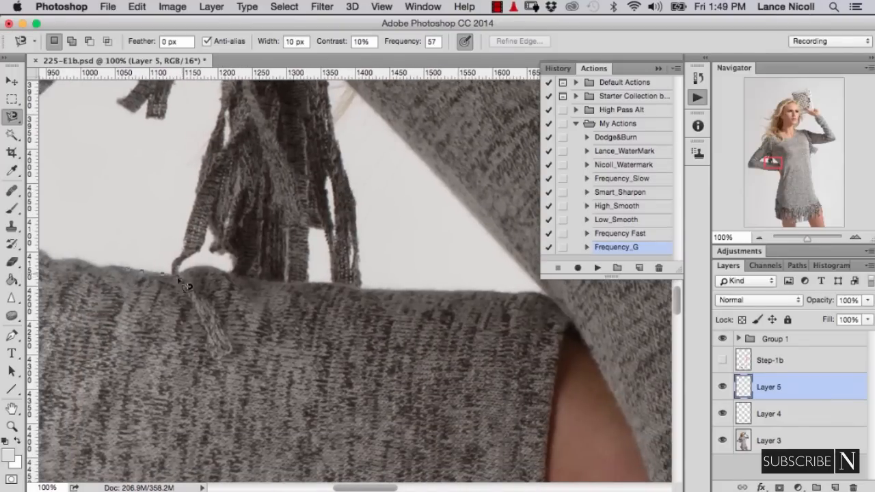
pyautogui.press('super+minus')
pyautogui.press('super+minus')
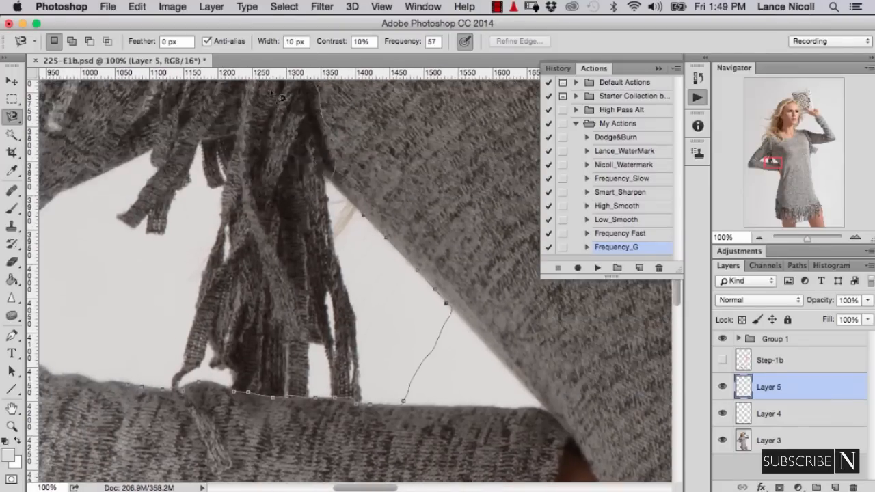
pyautogui.click(194, 280)
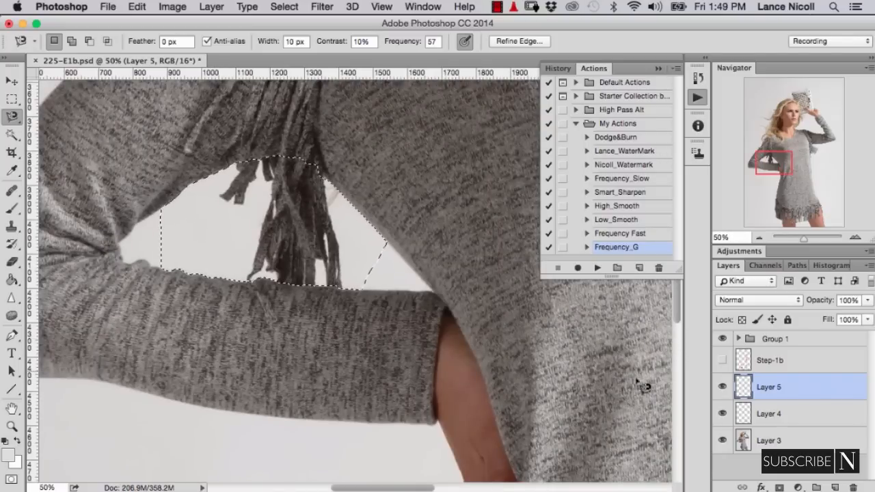
# - Add a new layer above Layer 5, mask it with the arm-opening selection, and reload that mask as a selection
pyautogui.click(834, 488)
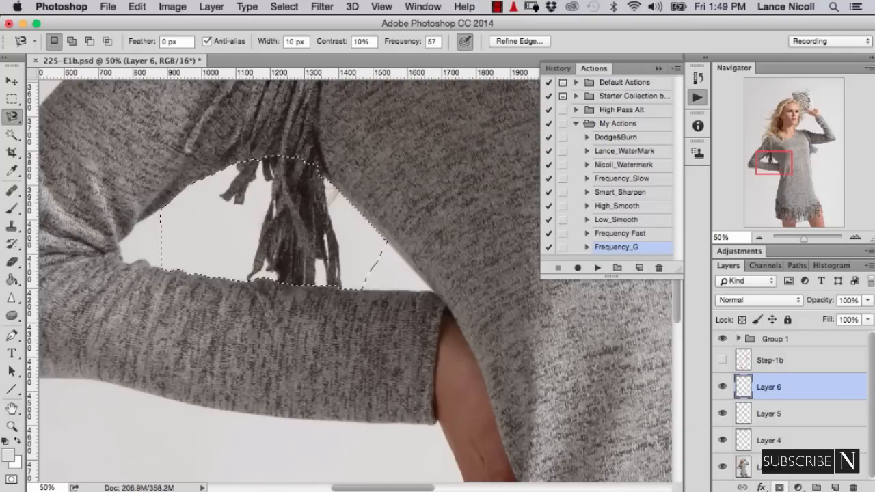
pyautogui.click(779, 488)
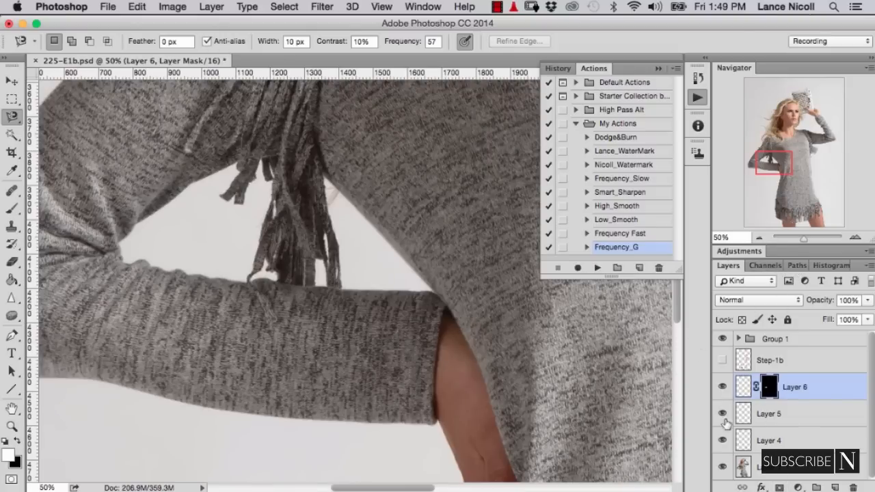
pyautogui.keyDown('super'); pyautogui.click(769, 390); pyautogui.keyUp('super')
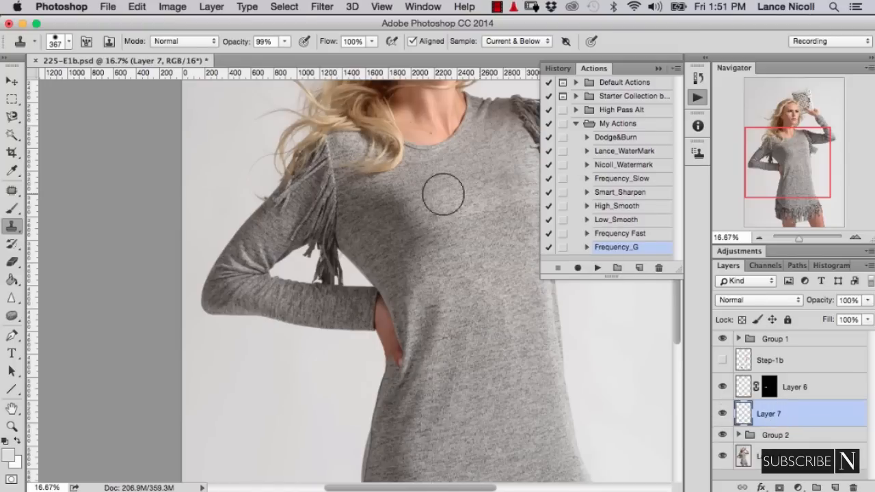
pyautogui.keyDown('super'); pyautogui.click(769, 387); pyautogui.keyUp('super')
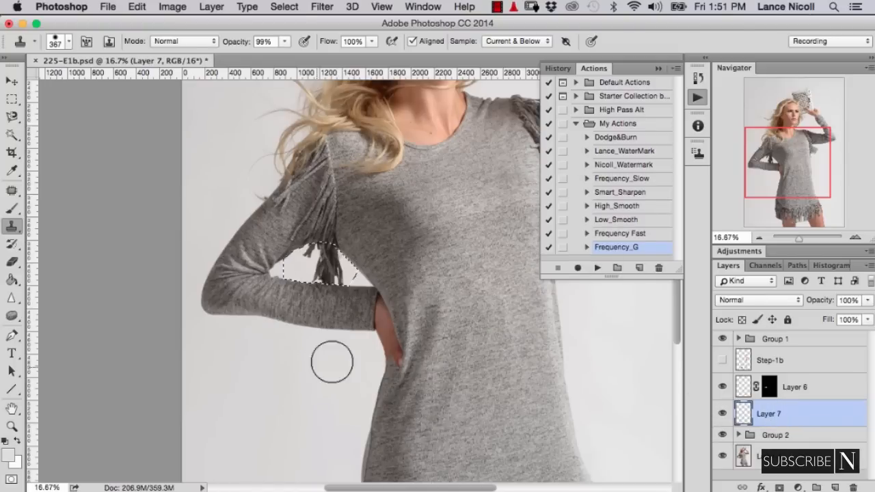
# - Clone backdrop over the hanging fringe inside the arm-opening selection with a 367 px Clone Stamp, and clear the selection
pyautogui.keyDown('alt'); pyautogui.click(329, 362); pyautogui.keyUp('alt')
pyautogui.moveTo(331, 285)
pyautogui.mouseDown()
pyautogui.moveTo(335, 267)
pyautogui.moveTo(308, 270)
pyautogui.moveTo(284, 236)
pyautogui.mouseUp()
pyautogui.press('super+plus')
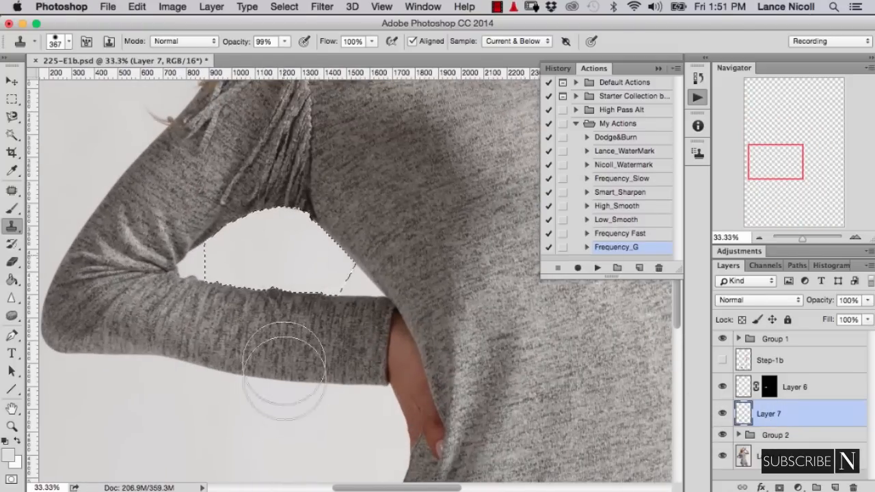
pyautogui.press('super+d')
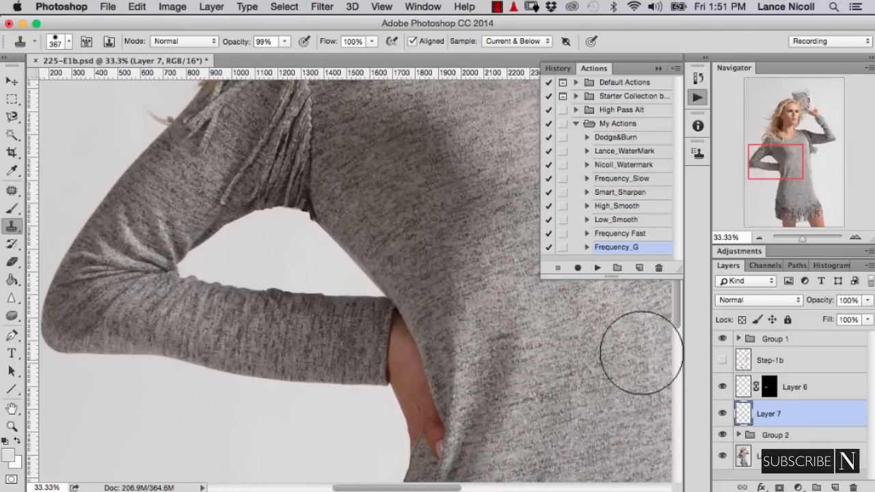
# - Try to clone backdrop along the forearm's upper edge with the Clone Stamp reduced to 125 px
pyautogui.moveTo(289, 94)
pyautogui.mouseDown()
pyautogui.moveTo(231, 219)
pyautogui.moveTo(243, 246)
pyautogui.moveTo(283, 214)
pyautogui.moveTo(260, 252)
pyautogui.moveTo(260, 308)
pyautogui.moveTo(282, 219)
pyautogui.moveTo(296, 207)
pyautogui.moveTo(258, 282)
pyautogui.moveTo(284, 236)
pyautogui.moveTo(190, 346)
pyautogui.moveTo(209, 358)
pyautogui.moveTo(189, 321)
pyautogui.mouseUp()
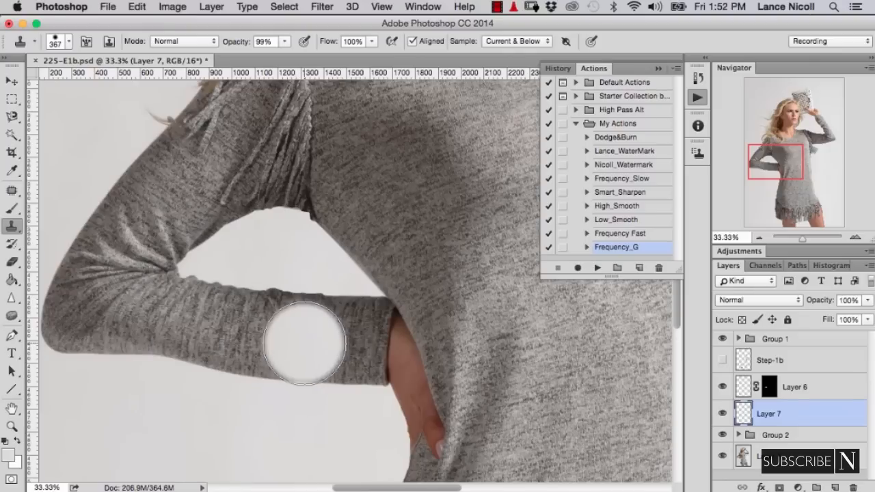
pyautogui.press('[')
pyautogui.press('[')
pyautogui.press('[')
pyautogui.press('[')
pyautogui.press('[')
pyautogui.press('[')
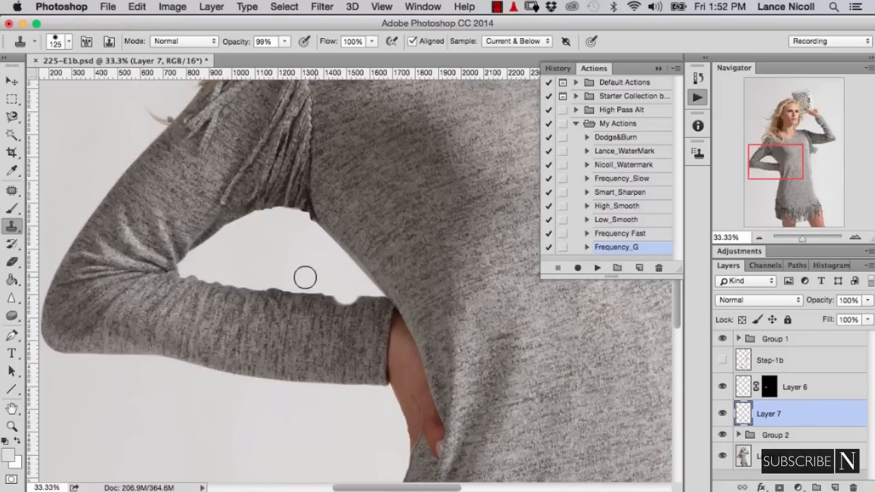
pyautogui.press('[')
pyautogui.press('[')
pyautogui.press('[')
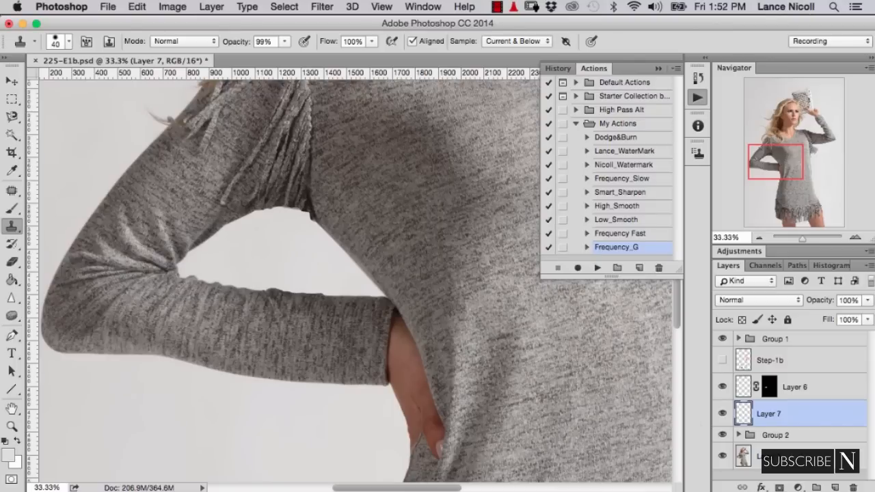
# - Add a layer mask to Layer 7 and toggle the layer's visibility to compare the original fringe with the cloned backdrop
pyautogui.click(781, 486)
pyautogui.click(723, 414)
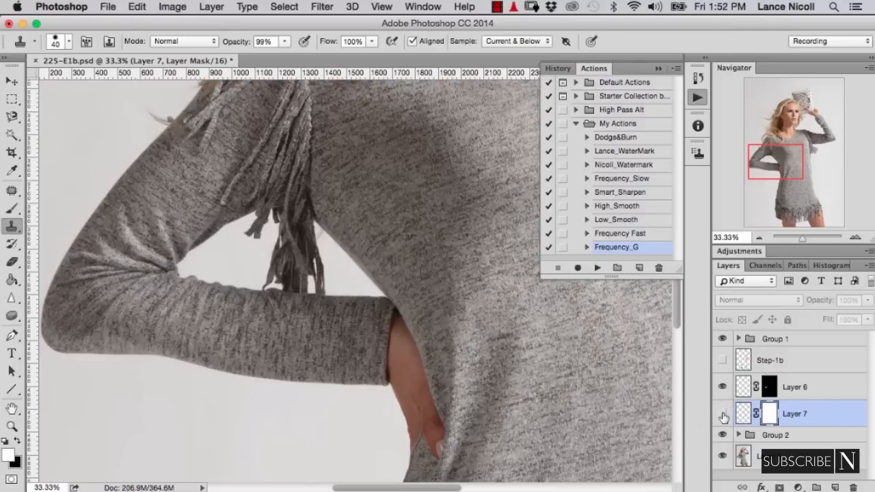
pyautogui.click(723, 414)
pyautogui.click(723, 414)
pyautogui.click(723, 414)
pyautogui.click(723, 414)
pyautogui.click(723, 414)
# - Paint black on Layer 7's mask with a 61 px brush at 48% flow to reveal the upper ends of the fringe strands
pyautogui.click(12, 208)
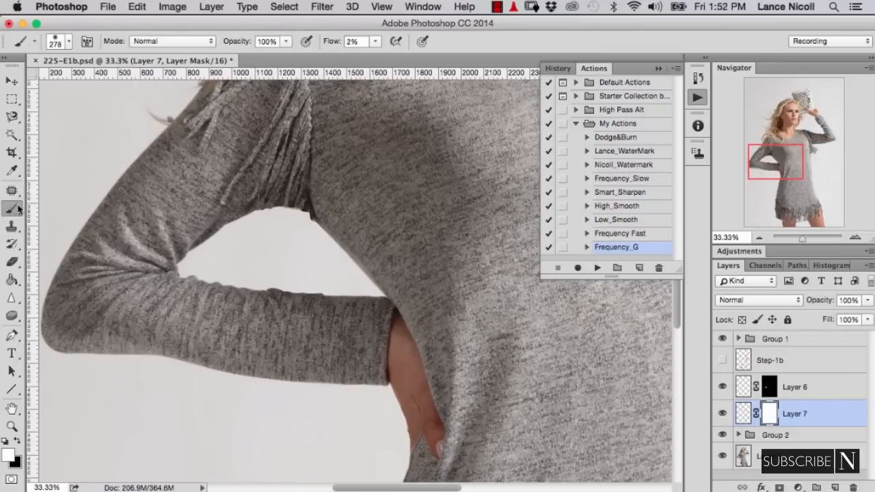
pyautogui.press('x')
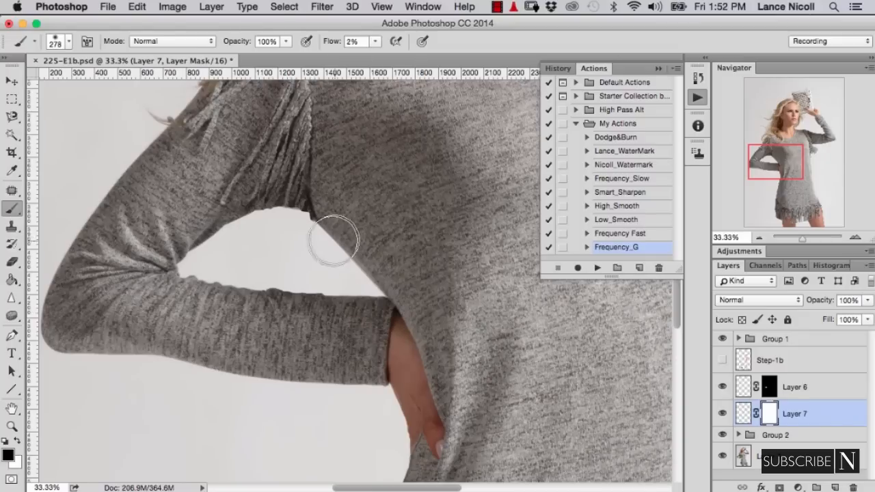
pyautogui.press('super+plus')
pyautogui.press('super+plus')
pyautogui.press('super+plus')
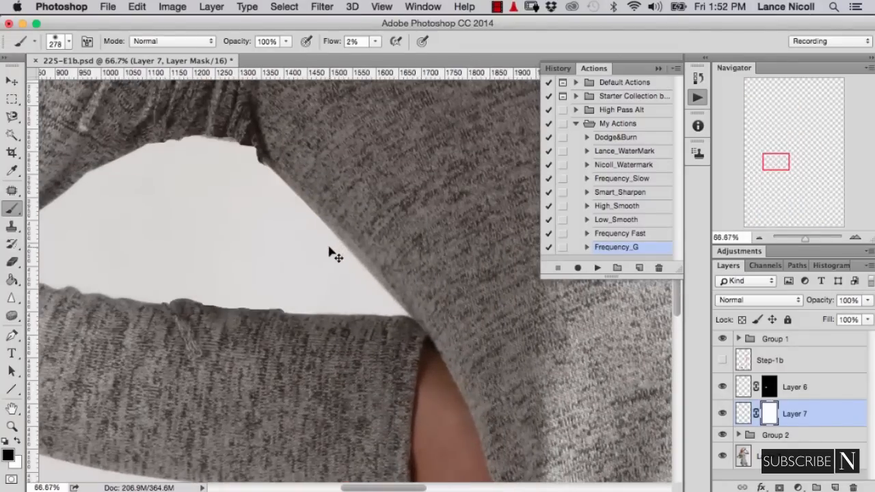
pyautogui.moveTo(188, 205)
pyautogui.mouseDown()
pyautogui.moveTo(240, 256)
pyautogui.moveTo(313, 287)
pyautogui.moveTo(376, 207)
pyautogui.mouseUp()
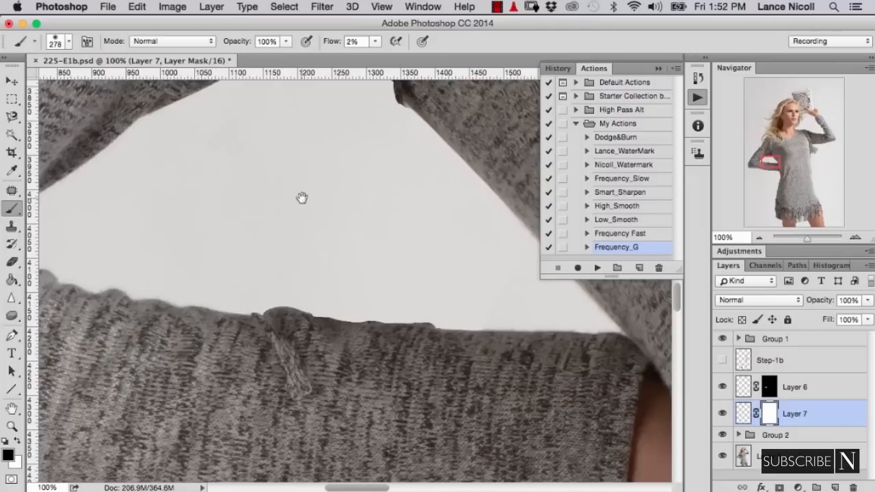
pyautogui.moveTo(303, 198); pyautogui.dragTo(294, 326)
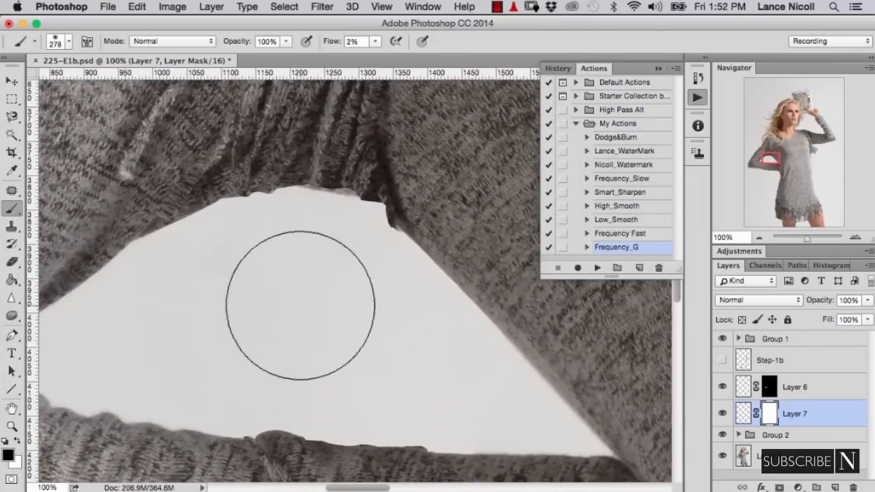
pyautogui.press('super+equal')
pyautogui.moveTo(283, 221); pyautogui.dragTo(287, 280)
pyautogui.press('super+minus')
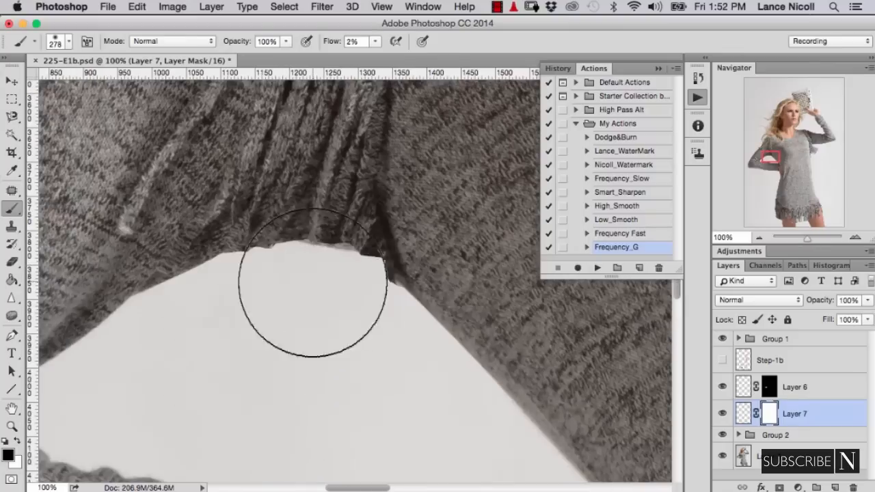
pyautogui.moveTo(333, 43); pyautogui.dragTo(370, 46)
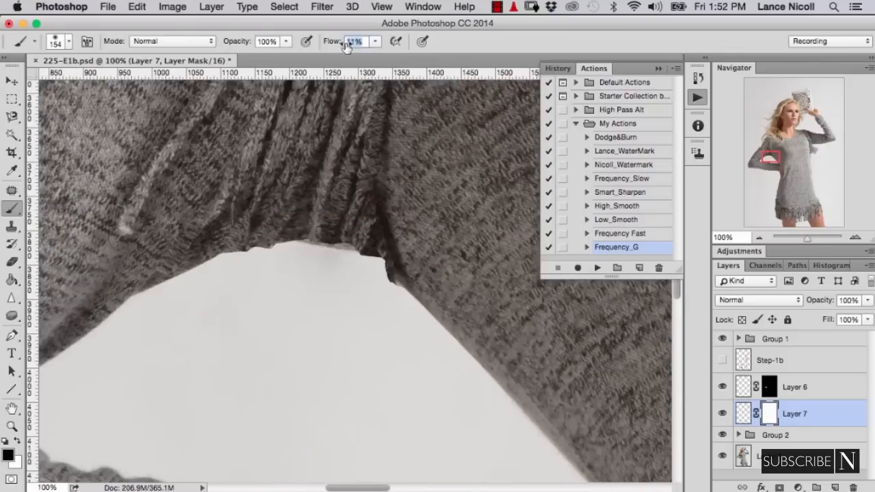
pyautogui.press('[')
pyautogui.press('[')
pyautogui.press('[')
pyautogui.moveTo(304, 250)
pyautogui.mouseDown()
pyautogui.moveTo(351, 264)
pyautogui.moveTo(384, 313)
pyautogui.mouseUp()
pyautogui.moveTo(254, 251)
pyautogui.mouseDown()
pyautogui.moveTo(278, 268)
pyautogui.moveTo(229, 318)
pyautogui.mouseUp()
pyautogui.moveTo(278, 249); pyautogui.dragTo(285, 279)
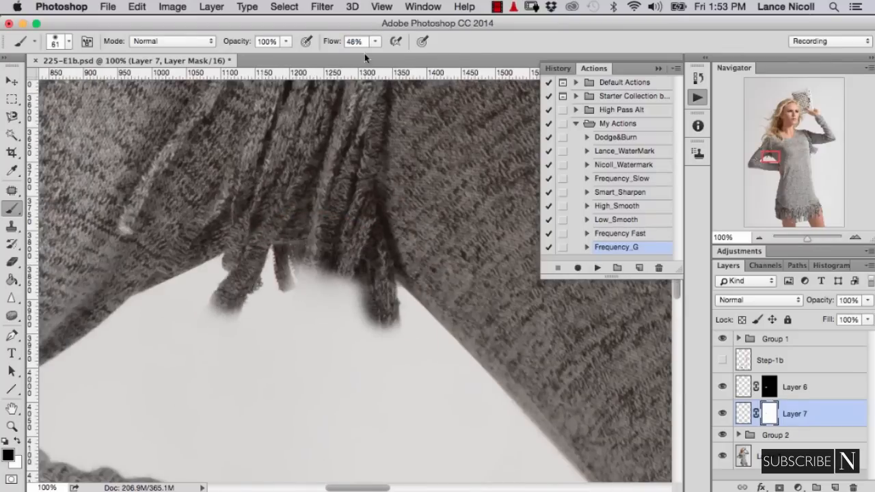
# - Raise the brush flow to 100% and paint more length of the individual fringe strands back through Layer 7's mask
pyautogui.moveTo(331, 42); pyautogui.dragTo(369, 44)
pyautogui.moveTo(236, 294); pyautogui.dragTo(194, 331)
pyautogui.moveTo(277, 229)
pyautogui.mouseDown()
pyautogui.moveTo(277, 278)
pyautogui.moveTo(301, 327)
pyautogui.mouseUp()
pyautogui.moveTo(351, 265); pyautogui.dragTo(338, 300)
pyautogui.moveTo(362, 223); pyautogui.dragTo(399, 360)
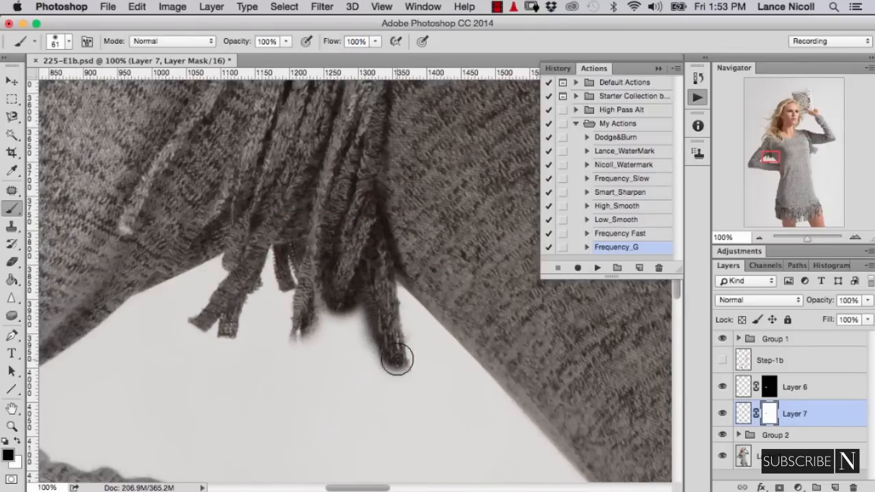
pyautogui.moveTo(384, 324); pyautogui.dragTo(371, 329)
pyautogui.moveTo(303, 310); pyautogui.dragTo(286, 365)
pyautogui.moveTo(309, 328); pyautogui.dragTo(307, 384)
# - Paint white on Layer 7's mask to clean the gap between the strands, and compare against the original fringe
pyautogui.press('x')
pyautogui.moveTo(346, 328)
pyautogui.mouseDown()
pyautogui.moveTo(360, 308)
pyautogui.moveTo(410, 381)
pyautogui.moveTo(393, 370)
pyautogui.mouseUp()
pyautogui.keyDown('shift'); pyautogui.click(769, 414); pyautogui.keyUp('shift')
pyautogui.keyDown('shift'); pyautogui.click(768, 413); pyautogui.keyUp('shift')
pyautogui.click(723, 413)
pyautogui.click(722, 414)
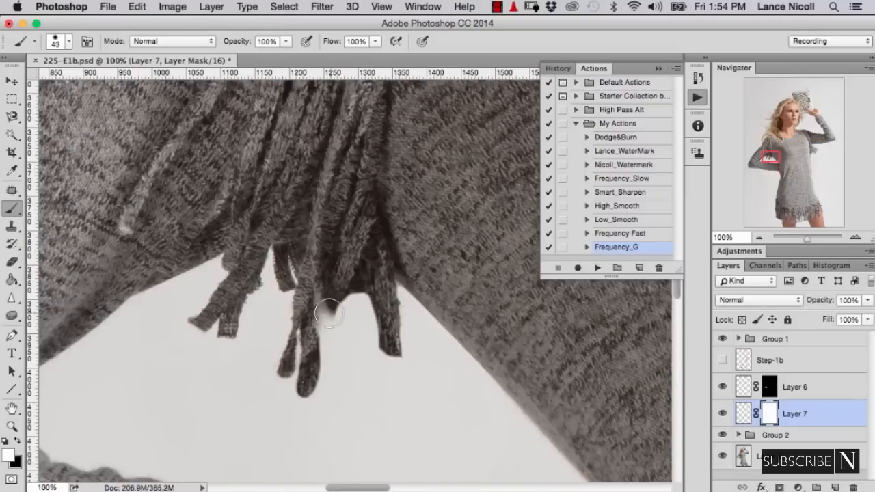
# - Reveal the long curved strand on the mask with a 24 px black brush, and hide the strand nearest the waist with white
pyautogui.press('x')
pyautogui.press('super+minus')
pyautogui.moveTo(331, 298)
pyautogui.mouseDown()
pyautogui.moveTo(323, 311)
pyautogui.moveTo(342, 353)
pyautogui.mouseUp()
pyautogui.moveTo(366, 312); pyautogui.dragTo(375, 354)
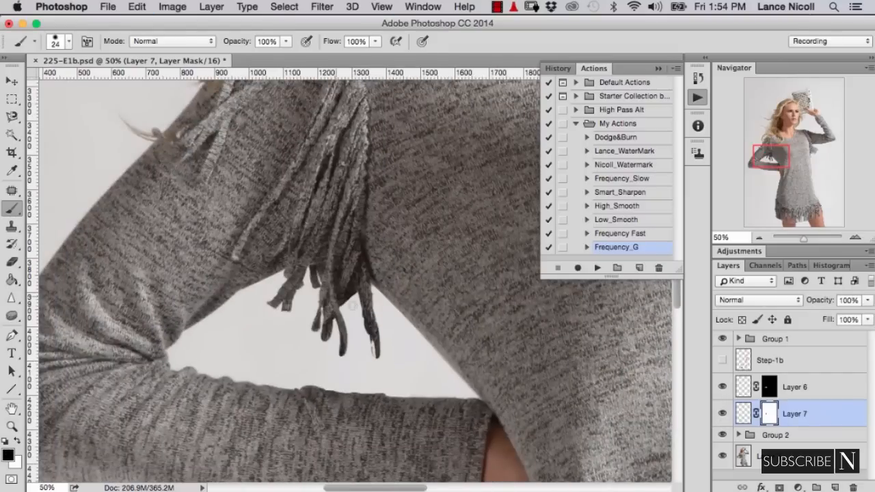
pyautogui.moveTo(351, 302); pyautogui.dragTo(346, 329)
pyautogui.press('x')
pyautogui.moveTo(377, 347)
pyautogui.mouseDown()
pyautogui.moveTo(360, 321)
pyautogui.moveTo(368, 363)
pyautogui.moveTo(361, 295)
pyautogui.mouseUp()
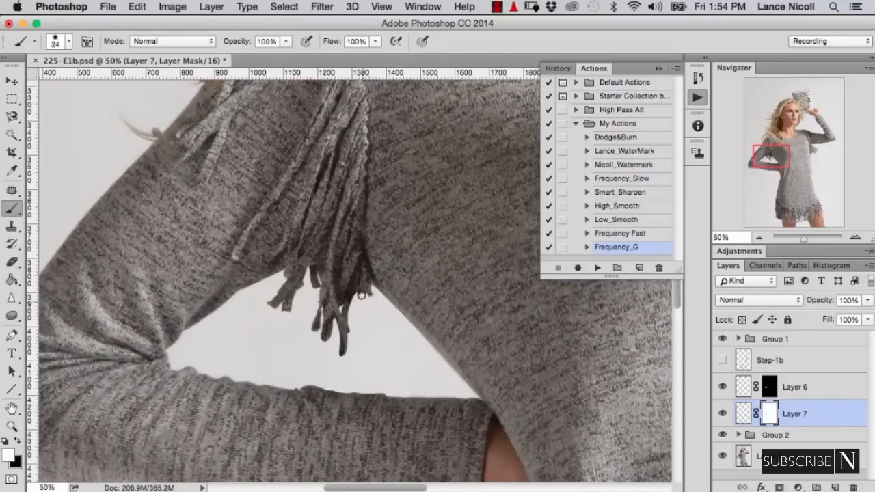
# - Trim the ends and edges of the revealed strands with the 24 px white brush, checking them against the original fringe
pyautogui.press('super+plus')
pyautogui.press('super+plus')
pyautogui.press('super+plus')
pyautogui.moveTo(359, 397); pyautogui.dragTo(416, 244)
pyautogui.moveTo(345, 428); pyautogui.dragTo(363, 429)
pyautogui.moveTo(289, 375); pyautogui.dragTo(268, 378)
pyautogui.moveTo(251, 342); pyautogui.dragTo(236, 333)
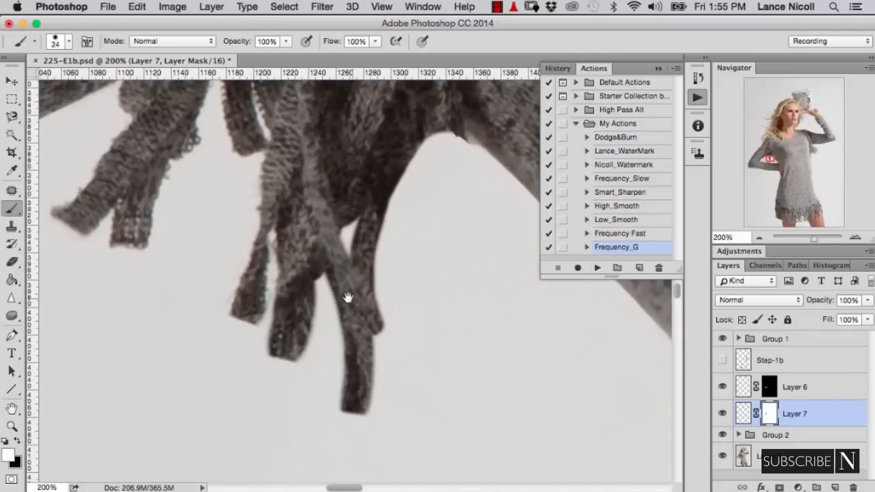
pyautogui.moveTo(348, 298); pyautogui.dragTo(264, 418)
pyautogui.click(723, 414)
pyautogui.click(722, 413)
# - Mask out the thin strand beside the longest strand and tidy the fringe edges with a 10 px white brush
pyautogui.moveTo(326, 283)
pyautogui.mouseDown()
pyautogui.moveTo(335, 265)
pyautogui.moveTo(314, 245)
pyautogui.moveTo(294, 344)
pyautogui.mouseUp()
pyautogui.press('[')
pyautogui.press('[')
pyautogui.moveTo(300, 254)
pyautogui.mouseDown()
pyautogui.moveTo(268, 349)
pyautogui.moveTo(276, 305)
pyautogui.moveTo(308, 390)
pyautogui.moveTo(290, 406)
pyautogui.mouseUp()
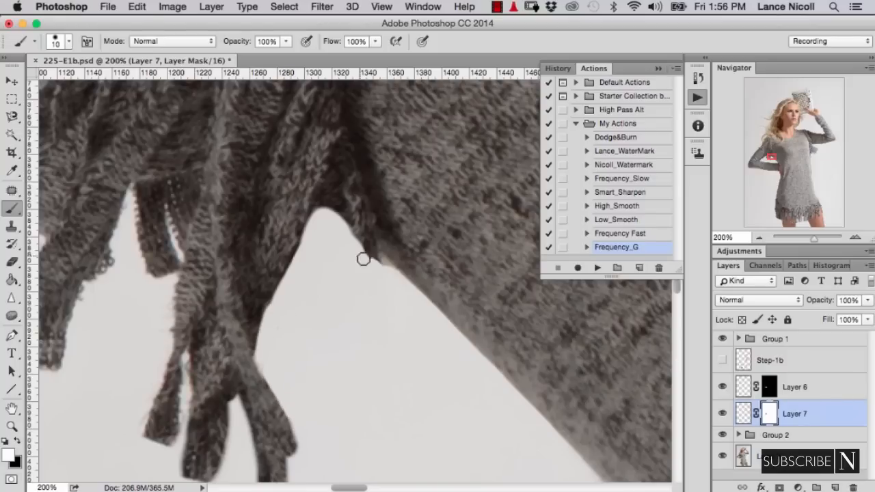
# - Refine Layer 7's mask along the forearm's upper edge with black and white, finishing with a 7 px brush at 37% opacity
pyautogui.press('super+minus')
pyautogui.press('super+minus')
pyautogui.press('super+minus')
pyautogui.press('super+minus')
pyautogui.press('super+minus')
pyautogui.press('super+minus')
pyautogui.press('super+minus')
pyautogui.press('super+plus')
pyautogui.press('super+plus')
pyautogui.press('super+plus')
pyautogui.press('super+plus')
pyautogui.press('super+plus')
pyautogui.press('super+plus')
pyautogui.press('super+plus')
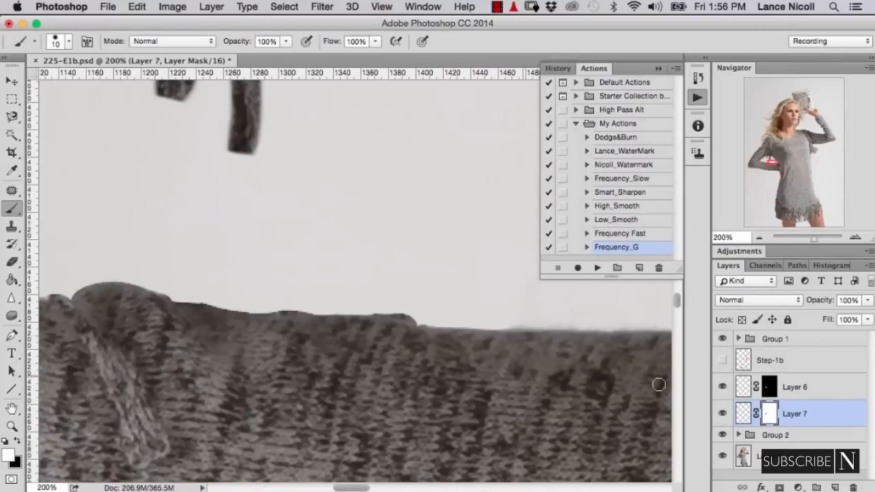
pyautogui.press(']')
pyautogui.press(']')
pyautogui.press('x')
pyautogui.moveTo(414, 322)
pyautogui.mouseDown()
pyautogui.moveTo(196, 313)
pyautogui.moveTo(245, 333)
pyautogui.mouseUp()
pyautogui.press('super+z')
pyautogui.moveTo(240, 374)
pyautogui.mouseDown()
pyautogui.moveTo(281, 389)
pyautogui.moveTo(473, 402)
pyautogui.mouseUp()
pyautogui.moveTo(333, 330)
pyautogui.mouseDown()
pyautogui.moveTo(283, 324)
pyautogui.moveTo(370, 317)
pyautogui.moveTo(486, 343)
pyautogui.moveTo(631, 349)
pyautogui.moveTo(612, 338)
pyautogui.moveTo(634, 338)
pyautogui.mouseUp()
pyautogui.press('x')
pyautogui.moveTo(224, 315); pyautogui.dragTo(157, 266)
pyautogui.press('x')
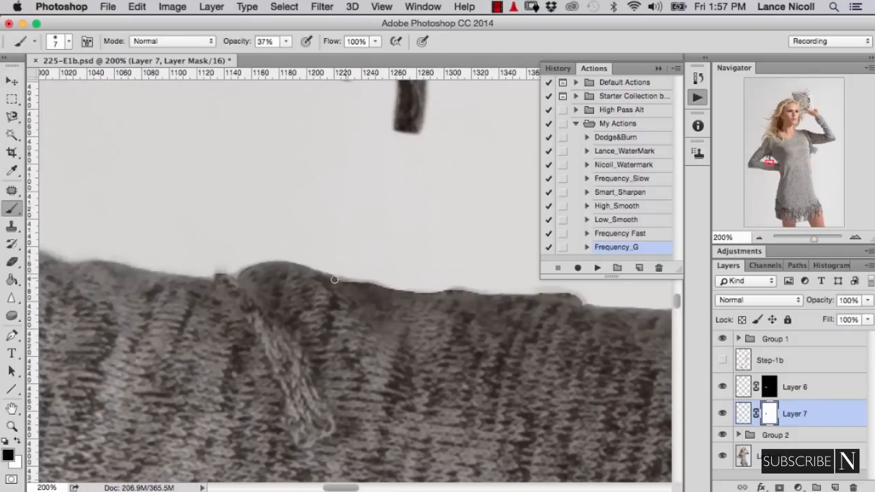
pyautogui.press('super+minus')
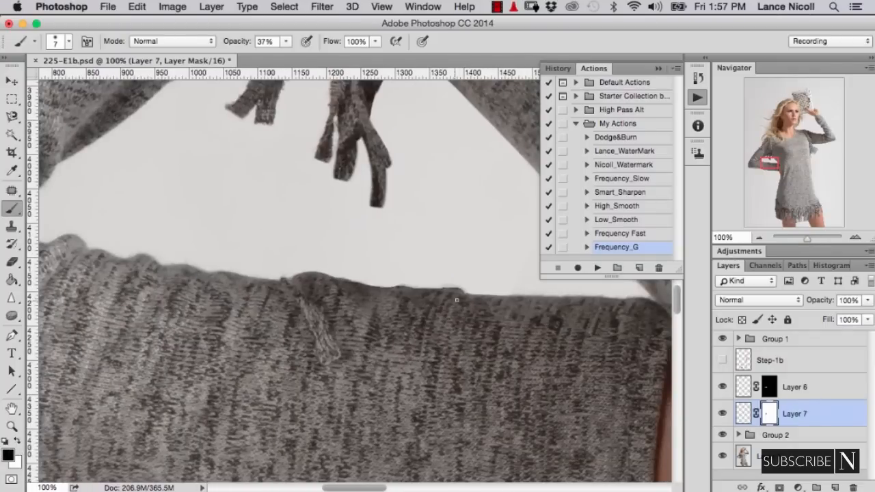
pyautogui.moveTo(397, 343); pyautogui.dragTo(385, 377)
# - Review the whole photo and the shortened fringe inside the bent arm's opening
pyautogui.press('super+minus')
pyautogui.press('super+minus')
pyautogui.press('super+minus')
pyautogui.press('super+minus')
pyautogui.press('super+minus')
pyautogui.press('super+minus')
pyautogui.press('super+minus')
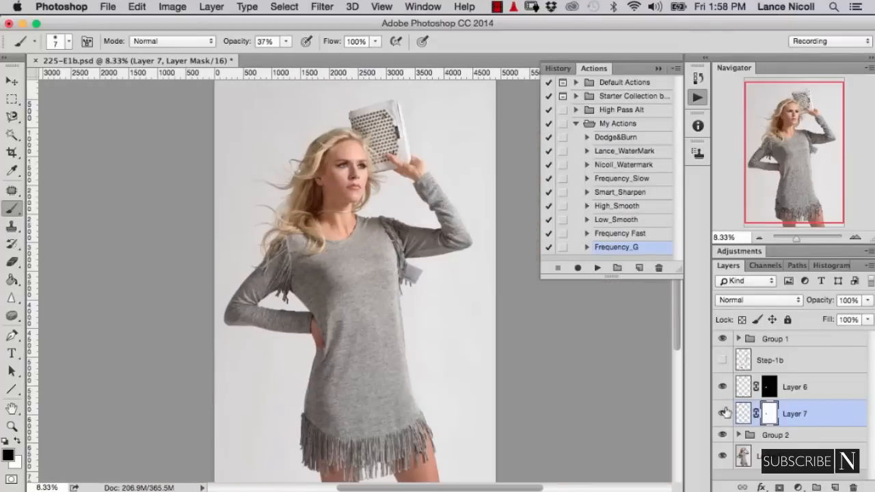
pyautogui.click(739, 413)
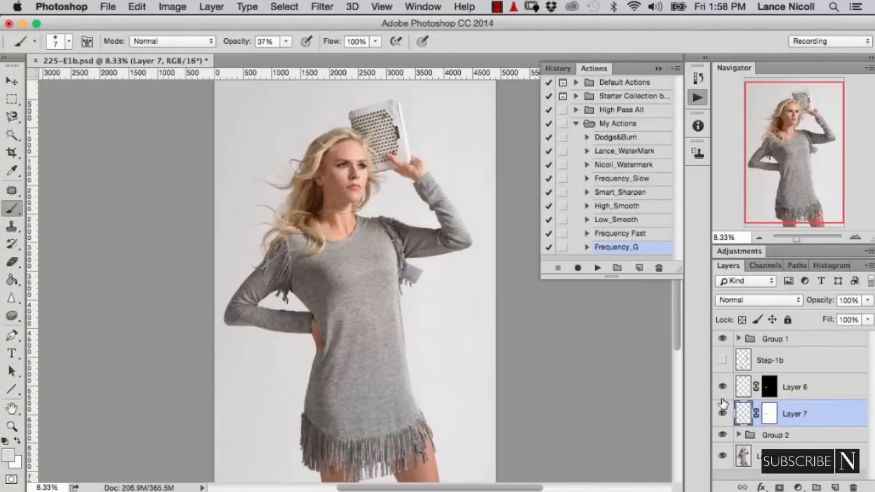
pyautogui.press('super+plus')
pyautogui.press('super+plus')
pyautogui.press('super+plus')
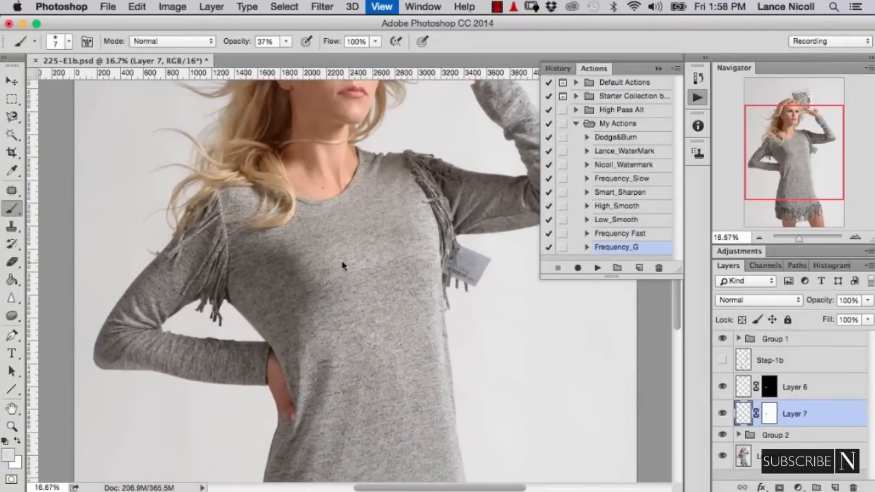
pyautogui.press('super+plus')
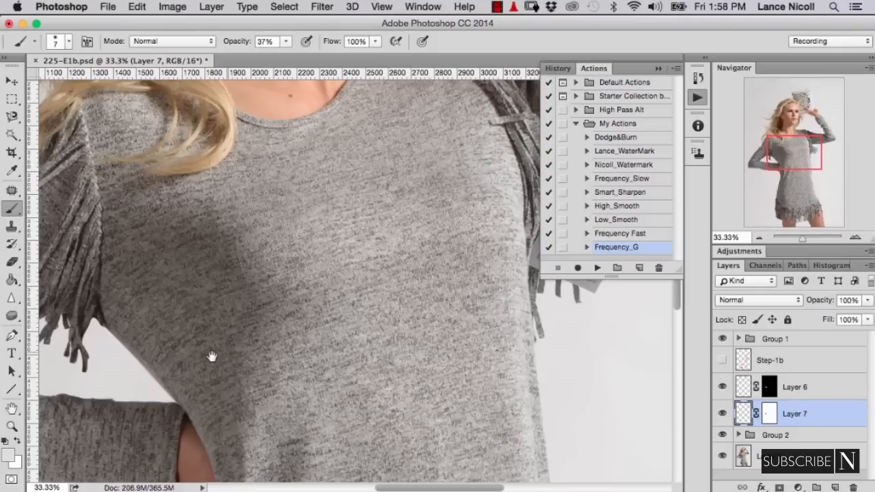
pyautogui.hscroll(-10, 212, 357)
pyautogui.scroll(-4, 212, 356)
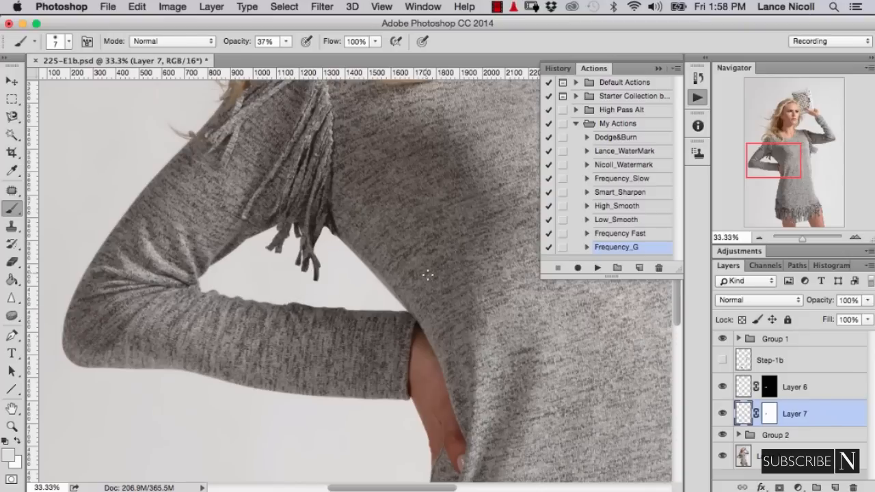
# - Add a new layer above Layer 6 for retouching the price tag under the raised arm
pyautogui.moveTo(487, 307); pyautogui.dragTo(237, 369)
pyautogui.moveTo(340, 292); pyautogui.dragTo(273, 296)
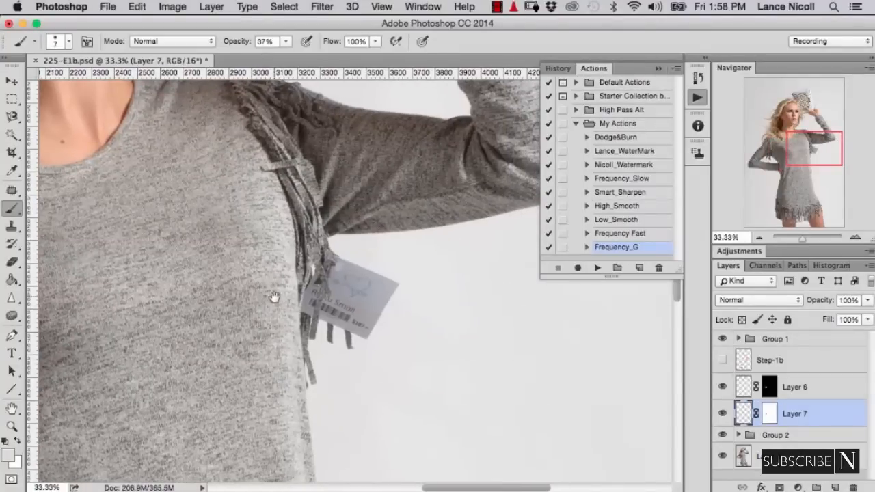
pyautogui.click(822, 388)
pyautogui.click(834, 486)
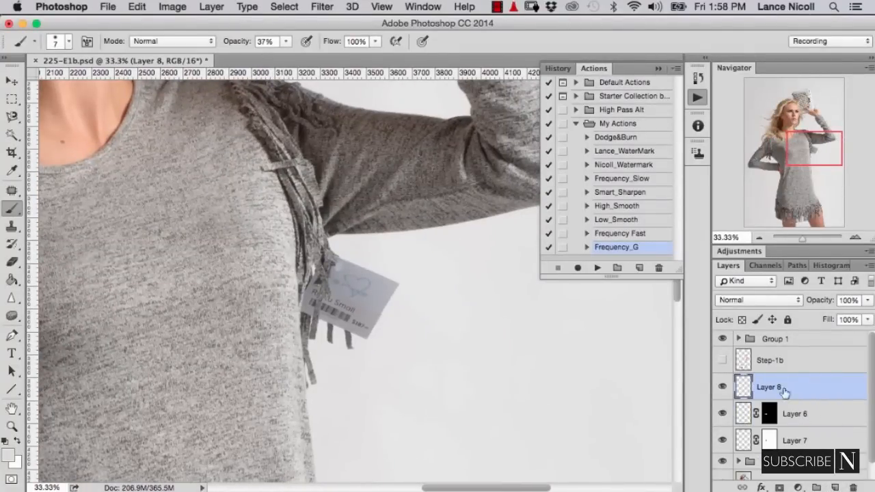
# - Try to clone over the fringe ends below the price tag with a 109 px Clone Stamp
pyautogui.click(11, 226)
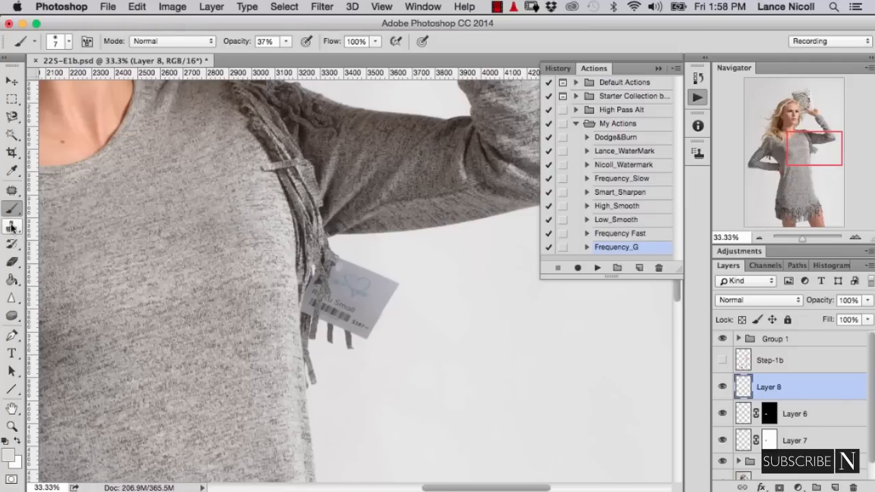
pyautogui.moveTo(410, 313); pyautogui.dragTo(415, 315)
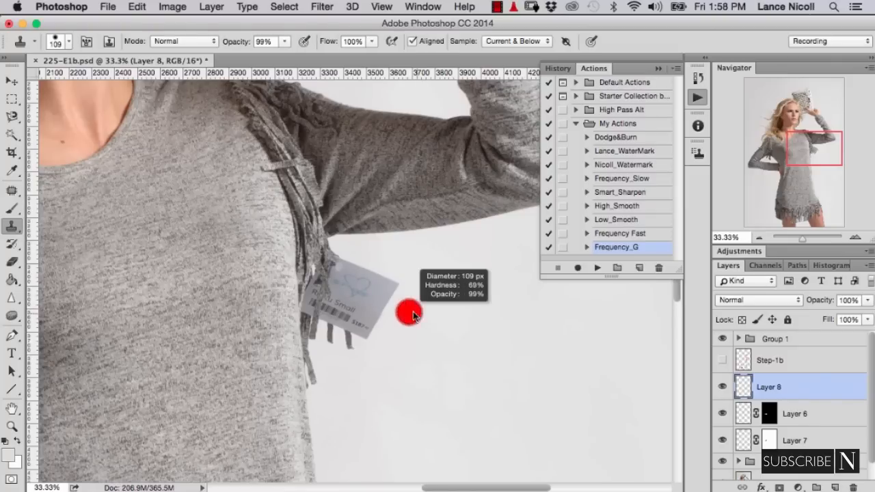
pyautogui.click(332, 343)
pyautogui.press('super+z')
pyautogui.click(369, 343)
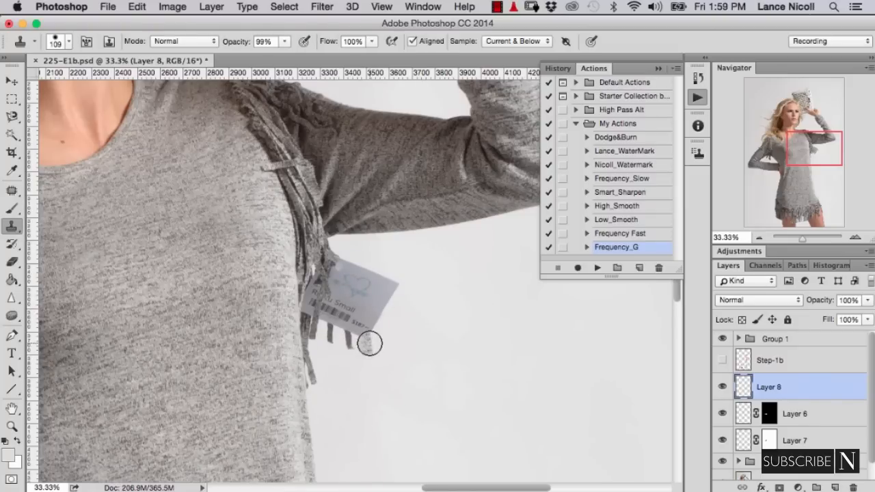
# - Select the price tag and the loose strands below it with the Magnetic Lasso, following the fringe edge beside the dress
pyautogui.press('super+equal')
pyautogui.press('super+equal')
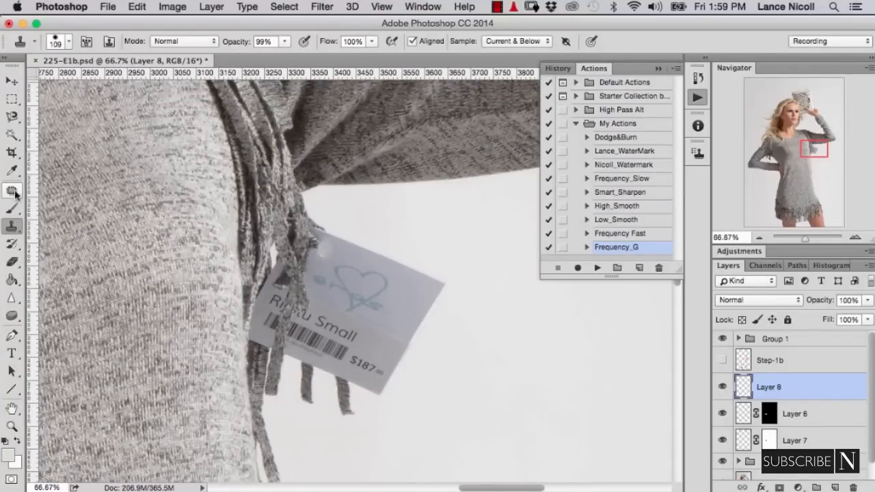
pyautogui.click(17, 118)
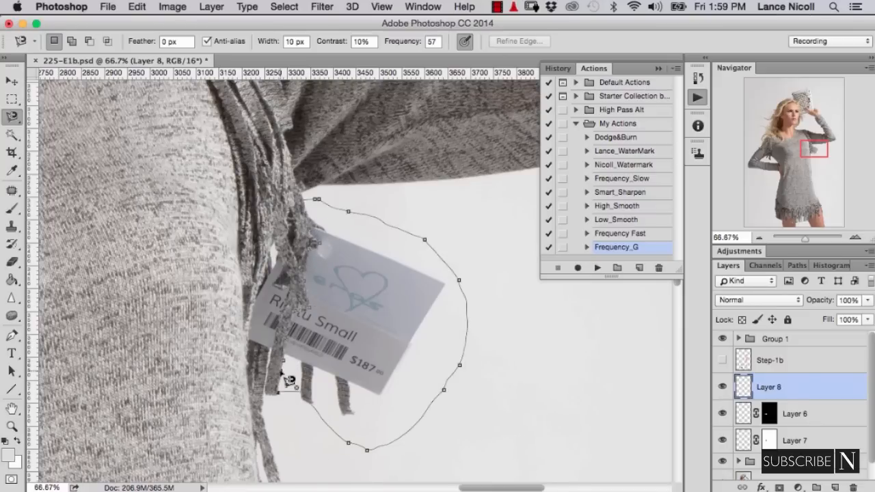
pyautogui.click(281, 373)
# - Clone clean backdrop over the selected price tag and loose strands with the 109 px Clone Stamp, and clear the selection
pyautogui.press('super+minus')
pyautogui.press('super+minus')
pyautogui.press('super+minus')
pyautogui.click(12, 225)
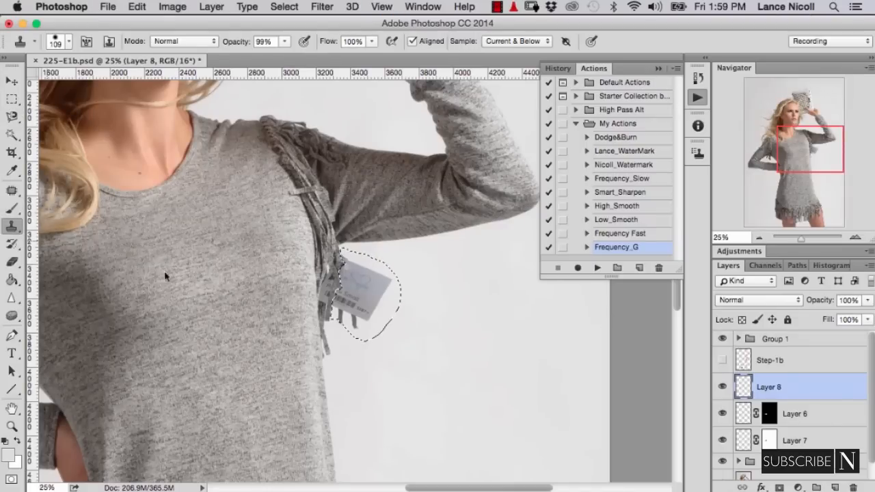
pyautogui.keyDown('alt'); pyautogui.click(425, 297); pyautogui.keyUp('alt')
pyautogui.moveTo(388, 287); pyautogui.dragTo(406, 287)
pyautogui.moveTo(359, 302)
pyautogui.mouseDown()
pyautogui.moveTo(354, 269)
pyautogui.moveTo(345, 303)
pyautogui.moveTo(331, 276)
pyautogui.moveTo(308, 283)
pyautogui.moveTo(324, 173)
pyautogui.mouseUp()
pyautogui.press('super+d')
# - Clone backdrop along the fringe's outer edge and below the tag remnant with a 22 px Clone Stamp to remove leftover bits
pyautogui.press('super+plus')
pyautogui.press('super+plus')
pyautogui.press('super+plus')
pyautogui.press('super+plus')
pyautogui.press('[')
pyautogui.press('[')
pyautogui.press('[')
pyautogui.keyDown('alt'); pyautogui.click(358, 260); pyautogui.keyUp('alt')
pyautogui.press('[')
pyautogui.press('[')
pyautogui.press('[')
pyautogui.press('[')
pyautogui.moveTo(300, 294)
pyautogui.mouseDown()
pyautogui.moveTo(271, 384)
pyautogui.moveTo(284, 422)
pyautogui.mouseUp()
pyautogui.moveTo(299, 381); pyautogui.dragTo(285, 383)
pyautogui.moveTo(249, 417); pyautogui.dragTo(257, 369)
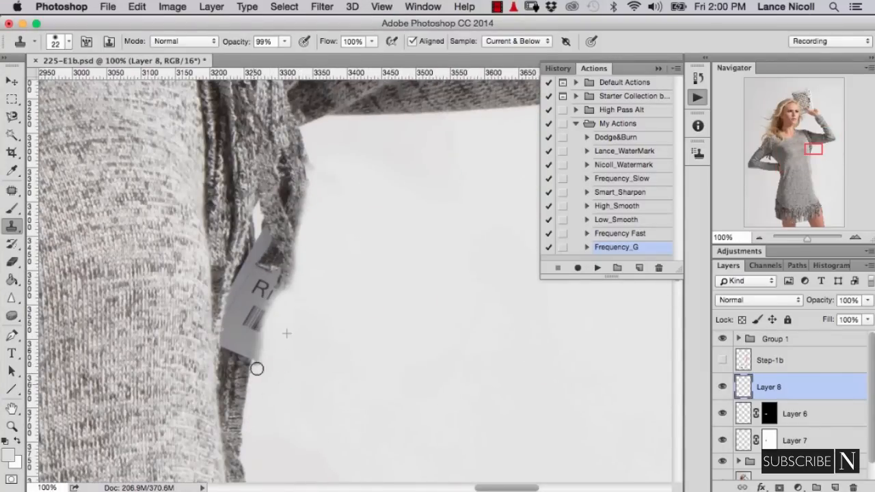
# - Add a new layer above Layer 8 and look over the dress side and hem for fringe that could cover the tag remnant
pyautogui.press('super+minus')
pyautogui.press('super+minus')
pyautogui.press('super+minus')
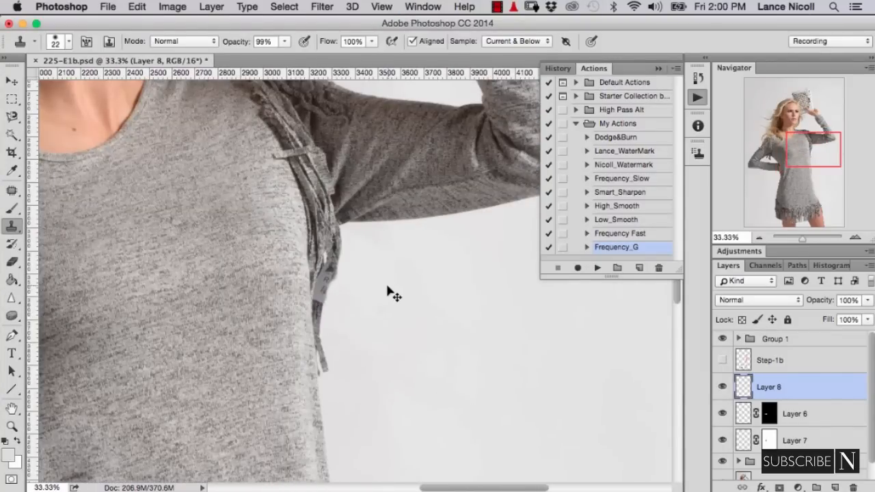
pyautogui.click(834, 487)
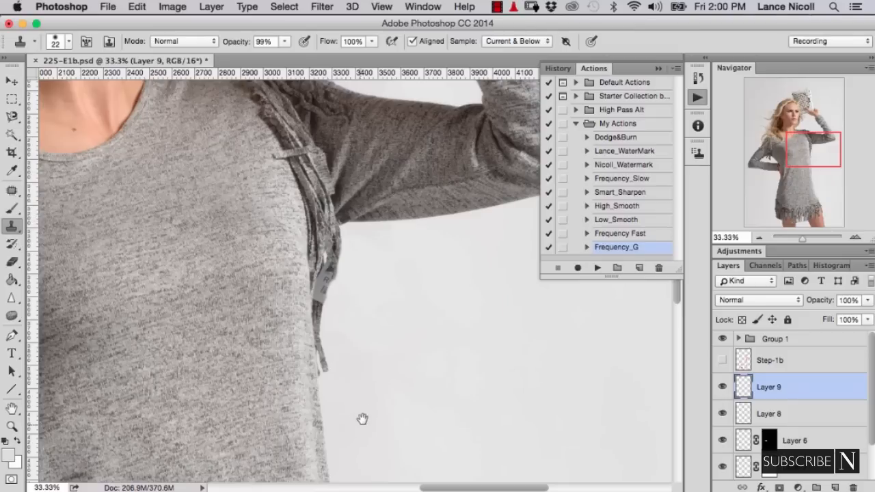
pyautogui.moveTo(362, 419); pyautogui.dragTo(362, 157)
pyautogui.moveTo(317, 299); pyautogui.dragTo(305, 96)
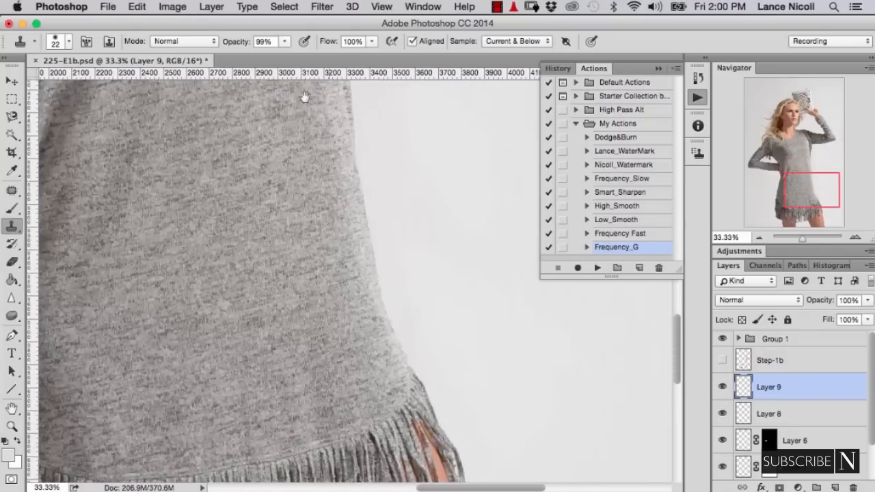
pyautogui.moveTo(340, 249)
pyautogui.mouseDown()
pyautogui.moveTo(303, 121)
pyautogui.moveTo(325, 361)
pyautogui.moveTo(303, 371)
pyautogui.mouseUp()
pyautogui.moveTo(307, 186); pyautogui.dragTo(321, 244)
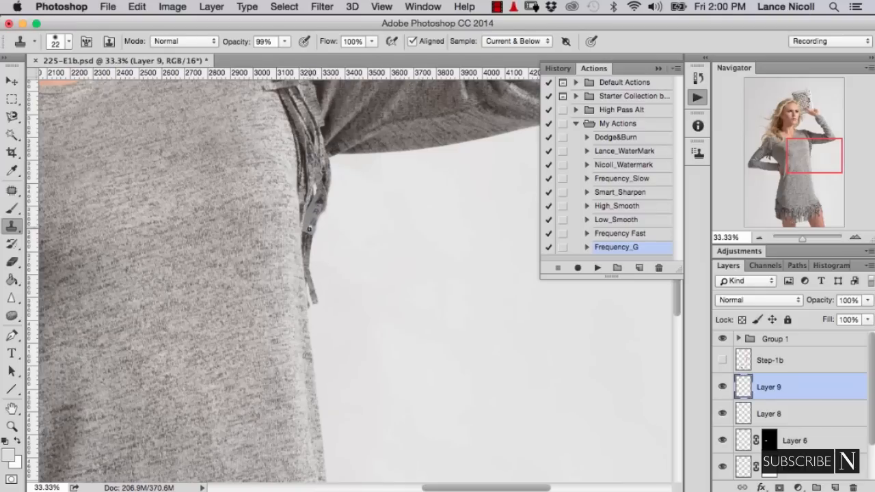
# - Try to clone fringe strands over the lower end of the tag remnant with a 28 px Clone Stamp
pyautogui.press('super+plus')
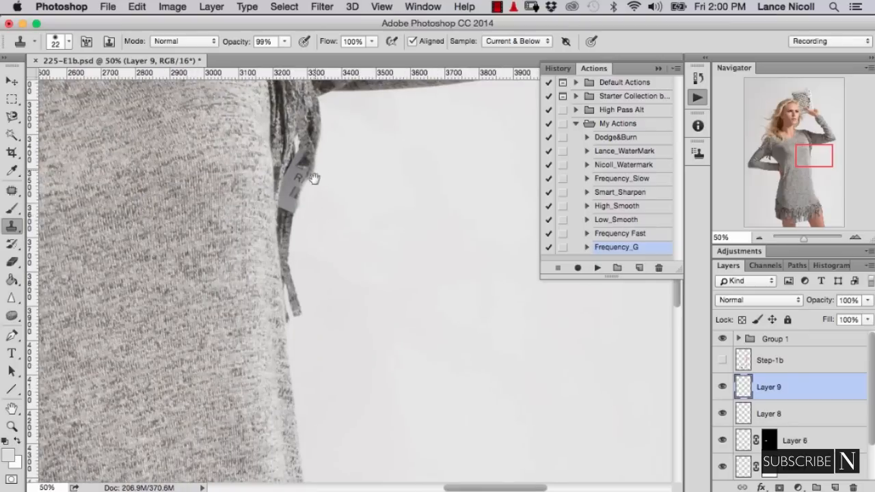
pyautogui.moveTo(314, 178)
pyautogui.mouseDown()
pyautogui.moveTo(338, 309)
pyautogui.moveTo(378, 425)
pyautogui.mouseUp()
pyautogui.moveTo(401, 288); pyautogui.dragTo(406, 288)
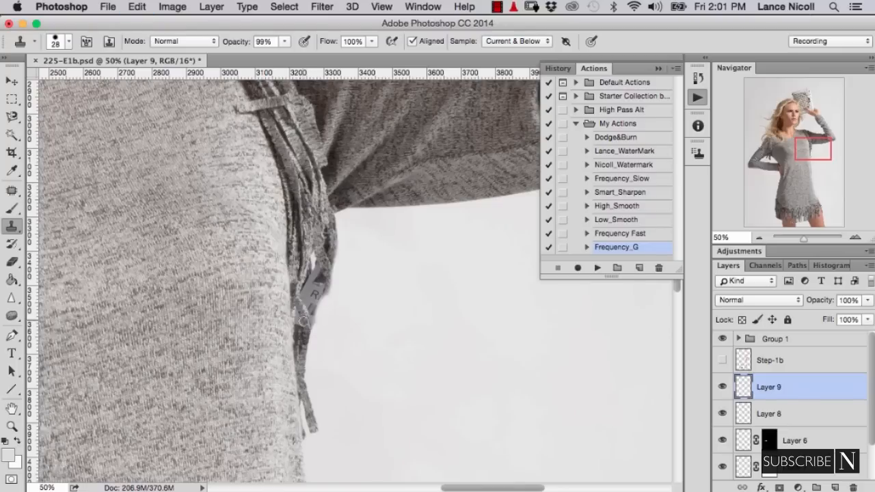
pyautogui.press('super+z')
# - Set the clone source rotation to 20° for copying fringe strands at an angle
pyautogui.click(697, 153)
pyautogui.doubleClick(641, 241)
pyautogui.write('10')
pyautogui.keyDown('alt'); pyautogui.click(287, 163); pyautogui.keyUp('alt')
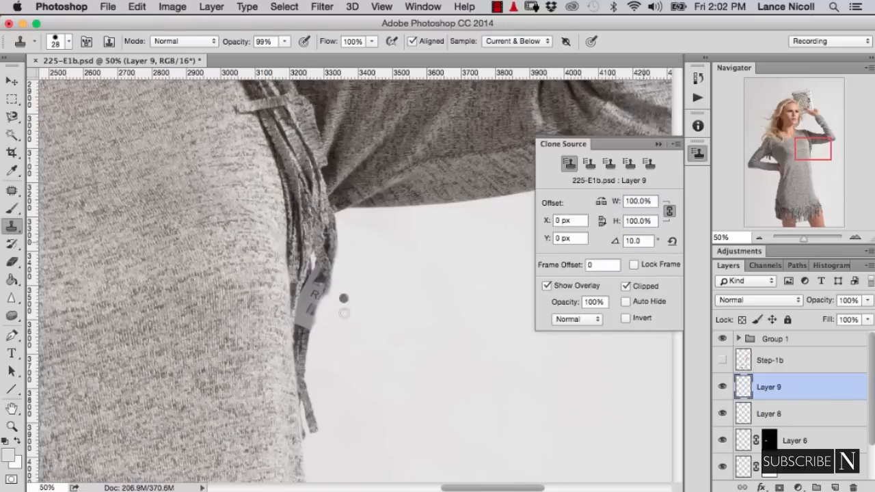
pyautogui.moveTo(344, 299)
pyautogui.mouseDown()
pyautogui.moveTo(369, 301)
pyautogui.moveTo(356, 302)
pyautogui.mouseUp()
pyautogui.doubleClick(638, 241)
pyautogui.write('2')
pyautogui.doubleClick(635, 241)
pyautogui.write('20')
pyautogui.press('Return')
# - Clone rotated fringe strands from higher on the armhole over the remaining piece of price tag with a 29 px Clone Stamp
pyautogui.moveTo(303, 344)
pyautogui.mouseDown()
pyautogui.moveTo(303, 332)
pyautogui.moveTo(303, 378)
pyautogui.mouseUp()
pyautogui.press('e')
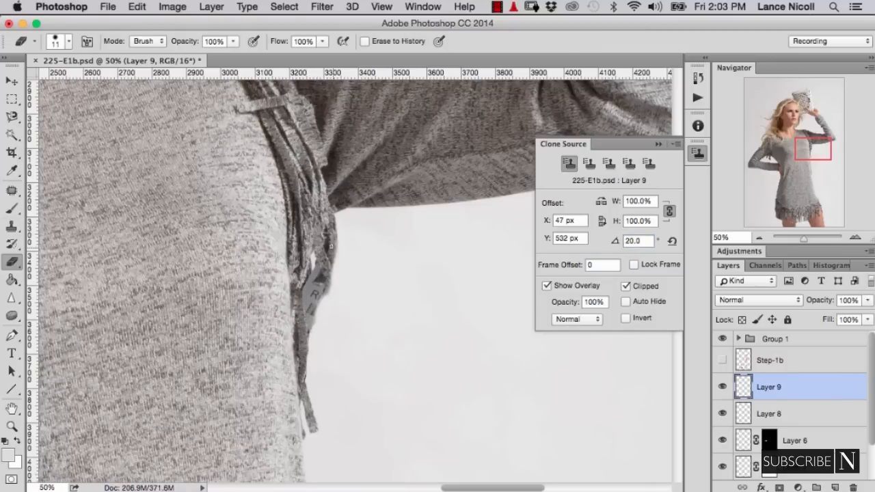
pyautogui.press('s')
pyautogui.keyDown('alt'); pyautogui.click(295, 137); pyautogui.keyUp('alt')
pyautogui.moveTo(313, 278); pyautogui.dragTo(307, 354)
pyautogui.moveTo(315, 301); pyautogui.dragTo(312, 353)
pyautogui.moveTo(322, 273); pyautogui.dragTo(321, 352)
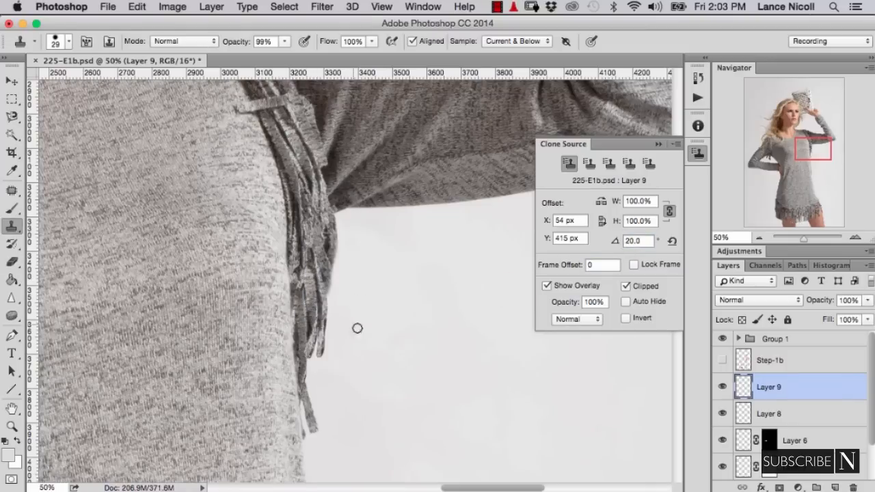
# - Add a layer mask to Layer 8 and paint black with a 19 px brush to restore the fringe's outer edge
pyautogui.press('super+plus')
pyautogui.press('e')
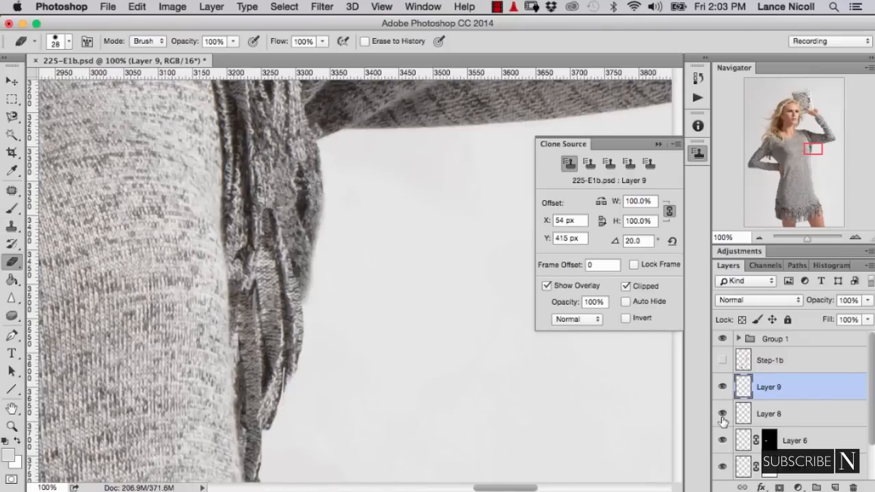
pyautogui.click(775, 415)
pyautogui.click(779, 488)
pyautogui.press('b')
pyautogui.moveTo(320, 242); pyautogui.dragTo(319, 230)
pyautogui.moveTo(304, 292); pyautogui.dragTo(317, 255)
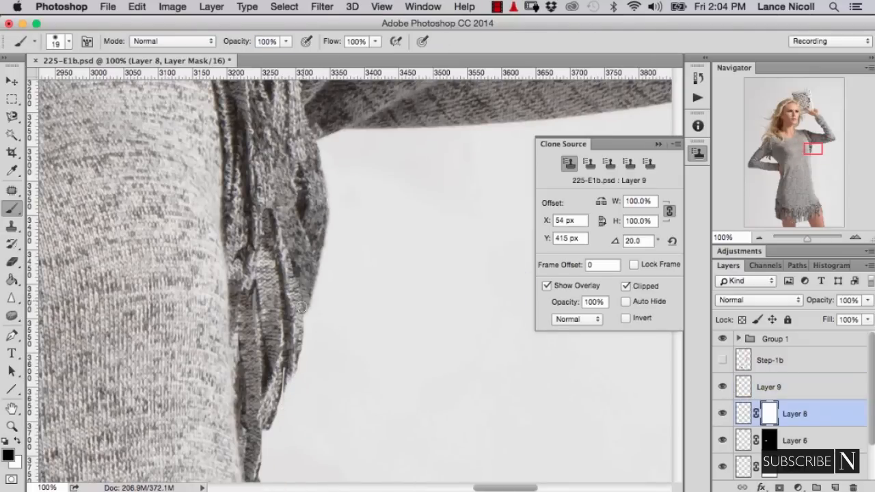
# - Add a layer mask to Layer 9 and paint away the overlong strand end and the excess along the cloned strands
pyautogui.click(769, 387)
pyautogui.click(779, 487)
pyautogui.moveTo(287, 393)
pyautogui.mouseDown()
pyautogui.moveTo(298, 353)
pyautogui.moveTo(288, 396)
pyautogui.mouseUp()
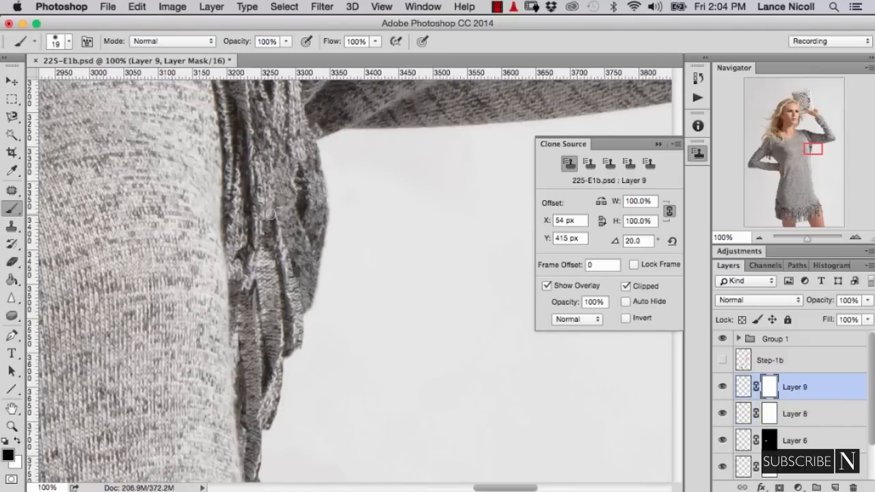
pyautogui.moveTo(269, 214); pyautogui.dragTo(278, 236)
pyautogui.moveTo(247, 287)
pyautogui.mouseDown()
pyautogui.moveTo(251, 255)
pyautogui.moveTo(239, 373)
pyautogui.mouseUp()
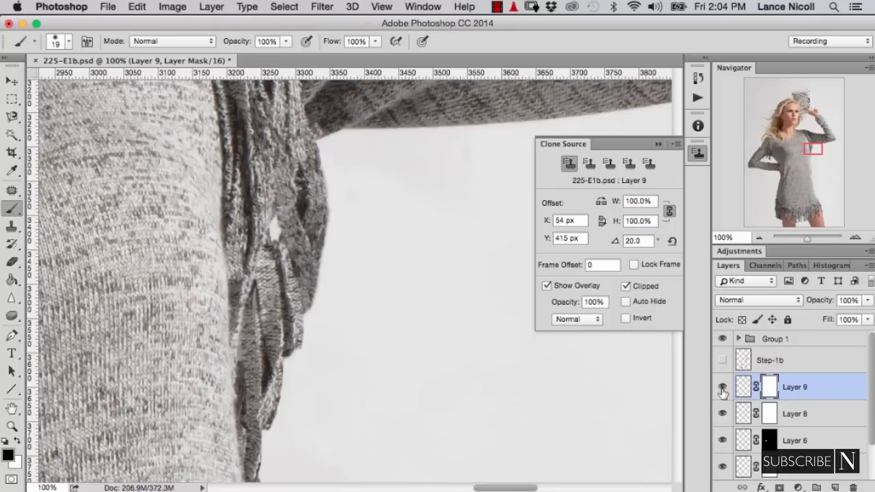
# - Add a new layer above Layer 8 and clone fringe texture over the gaps beneath Layer 9's strands with a 16 px Clone Stamp
pyautogui.click(752, 414)
pyautogui.press('super+shift+alt+n')
pyautogui.press('s')
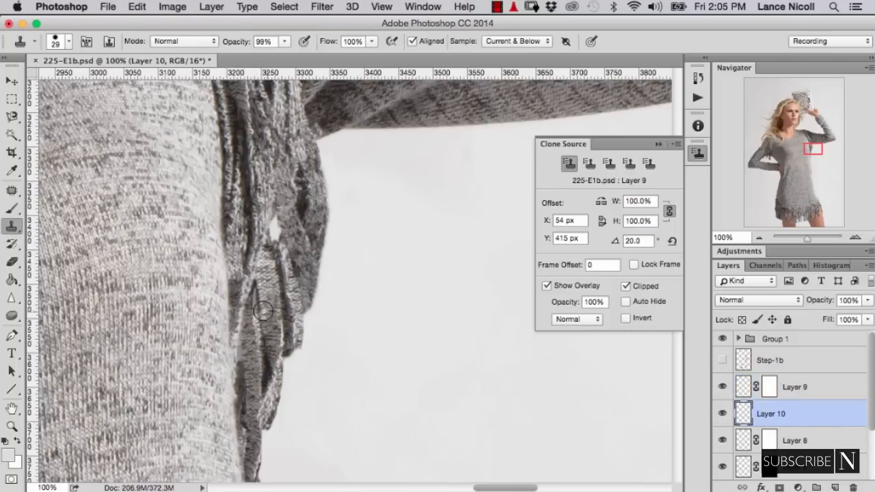
pyautogui.keyDown('alt'); pyautogui.click(251, 349); pyautogui.keyUp('alt')
pyautogui.keyDown('alt'); pyautogui.click(265, 172); pyautogui.keyUp('alt')
pyautogui.moveTo(271, 220); pyautogui.dragTo(274, 237)
pyautogui.click(722, 388)
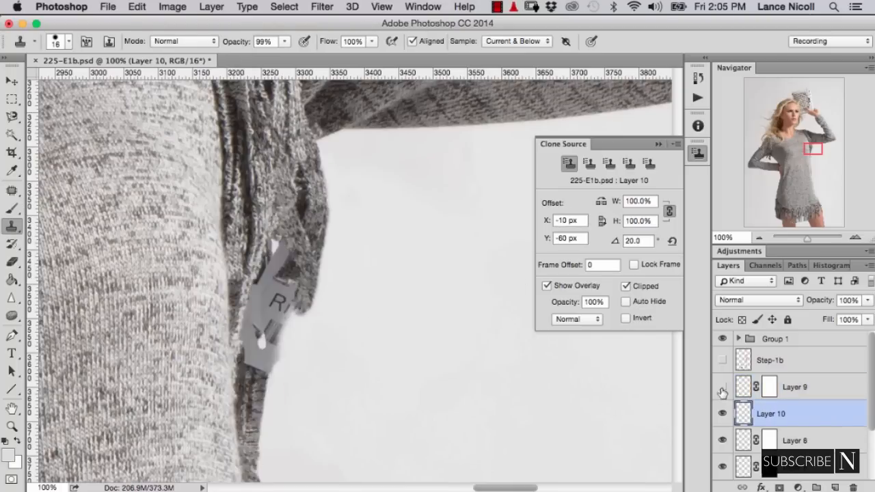
pyautogui.click(722, 389)
pyautogui.keyDown('alt'); pyautogui.click(248, 317); pyautogui.keyUp('alt')
pyautogui.moveTo(257, 296); pyautogui.dragTo(259, 336)
# - Add a new layer above Layer 9 and touch up the small flaws between the fringe strands with a 6 px Clone Stamp
pyautogui.click(792, 387)
pyautogui.press('super+shift+alt+n')
pyautogui.keyDown('alt'); pyautogui.click(250, 315); pyautogui.keyUp('alt')
pyautogui.press('super+z')
pyautogui.press('super+equal')
pyautogui.press('[')
pyautogui.press('[')
pyautogui.press('[')
pyautogui.press('[')
pyautogui.press('[')
pyautogui.moveTo(154, 312)
pyautogui.mouseDown()
pyautogui.moveTo(157, 351)
pyautogui.moveTo(153, 300)
pyautogui.moveTo(151, 354)
pyautogui.moveTo(151, 295)
pyautogui.mouseUp()
pyautogui.keyDown('alt'); pyautogui.click(149, 317); pyautogui.keyUp('alt')
# - Reset the clone source rotation, compare the tag area before and after, and move Layer 9 above Layer 11
pyautogui.click(672, 240)
pyautogui.press('super+minus')
pyautogui.press('super+minus')
pyautogui.press('super+minus')
pyautogui.press('super+minus')
pyautogui.press('super+minus')
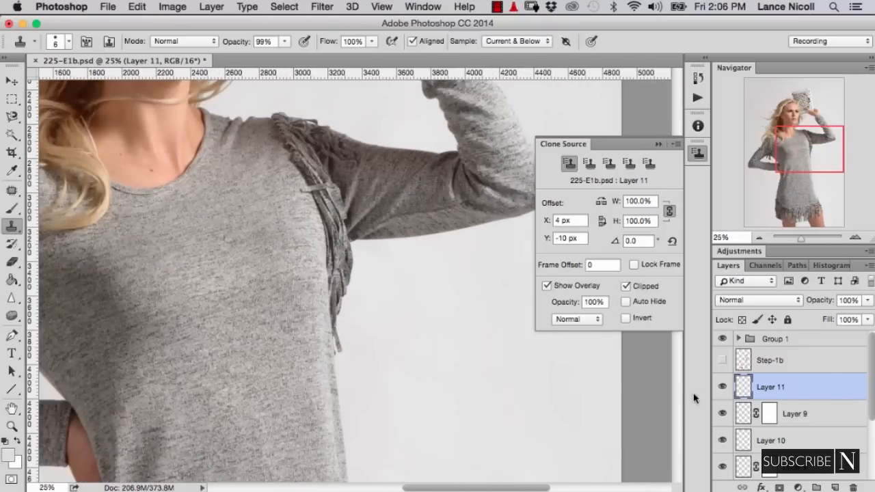
pyautogui.moveTo(723, 388)
pyautogui.mouseDown()
pyautogui.moveTo(722, 465)
pyautogui.moveTo(722, 387)
pyautogui.mouseUp()
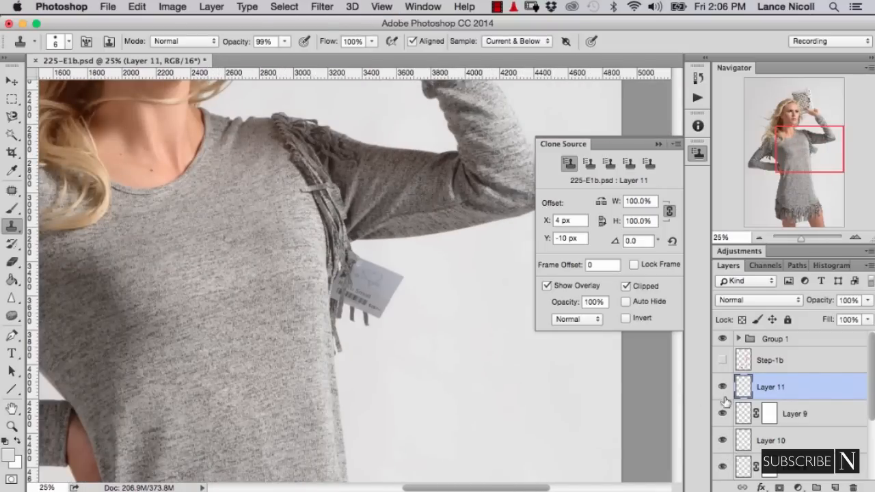
pyautogui.moveTo(743, 414); pyautogui.dragTo(727, 391)
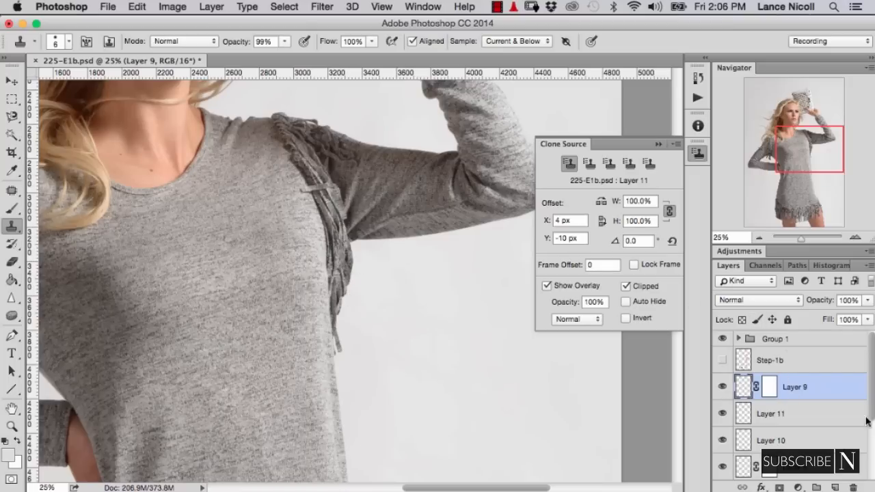
# - Group the fringe and tag retouching layers above Group 2 and add a new layer above that group
pyautogui.scroll(-1, 872, 423)
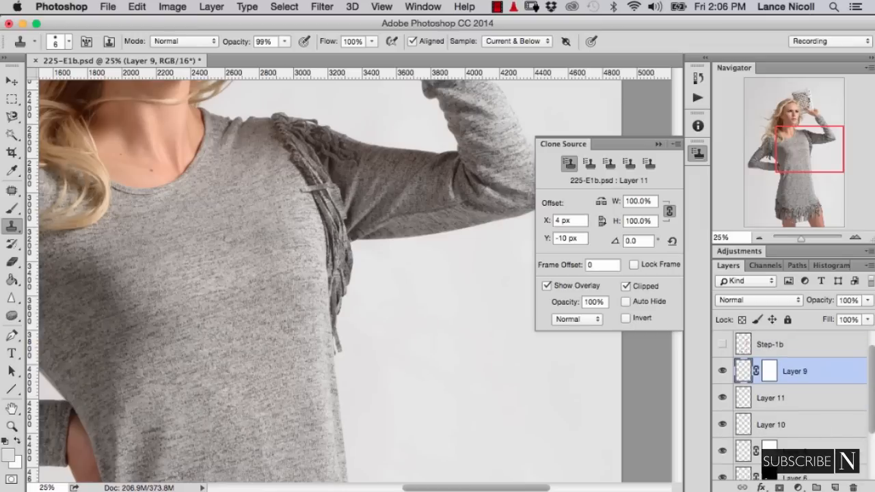
pyautogui.scroll(-4, 840, 438)
pyautogui.keyDown('shift'); pyautogui.click(839, 440); pyautogui.keyUp('shift')
pyautogui.press('super+g')
pyautogui.click(835, 487)
# - Clone dress knit and the fringe's shadow edge over the stray horizontal strand at the armhole with a 25 px Clone Stamp
pyautogui.press('super+plus')
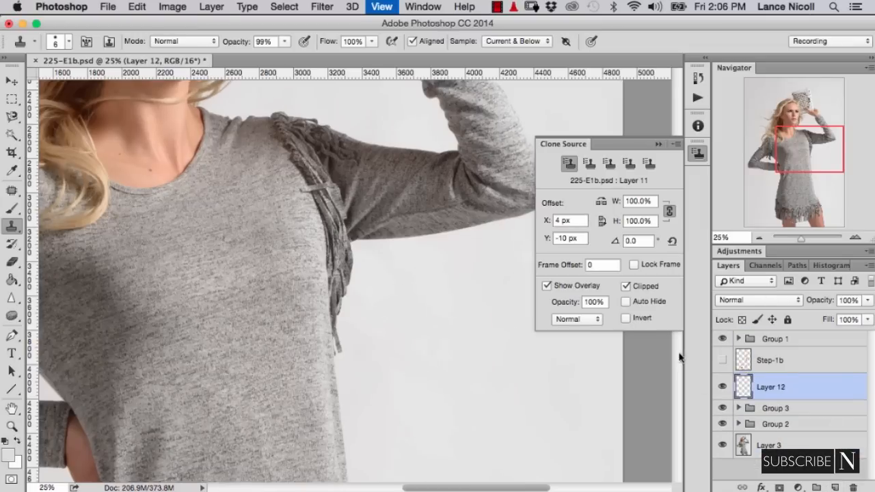
pyautogui.press('super+plus')
pyautogui.press('super+plus')
pyautogui.press('super+plus')
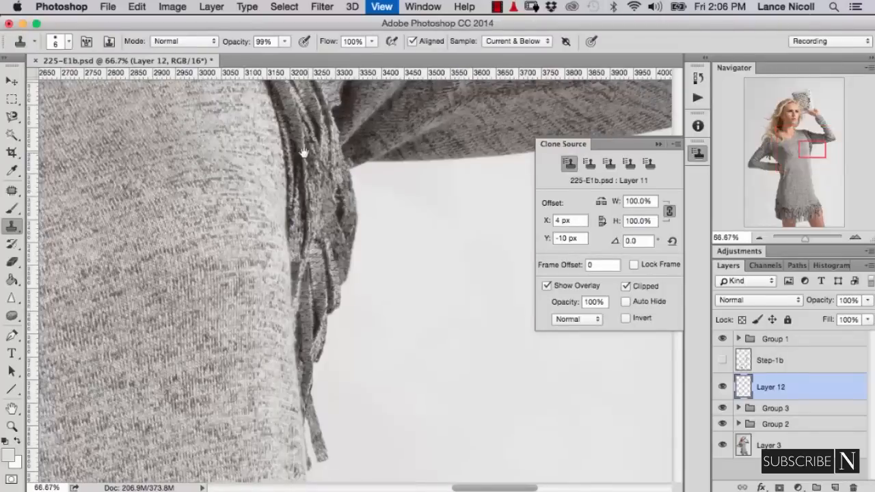
pyautogui.moveTo(302, 152); pyautogui.dragTo(350, 298)
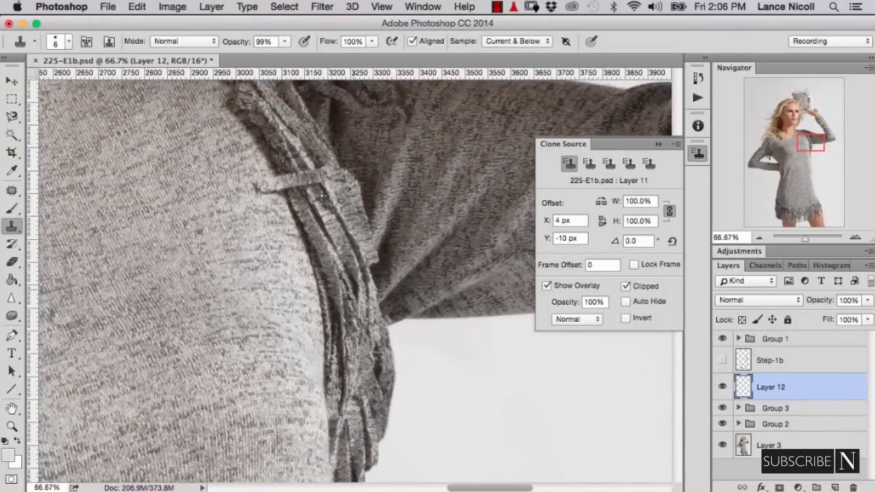
pyautogui.press('super+plus')
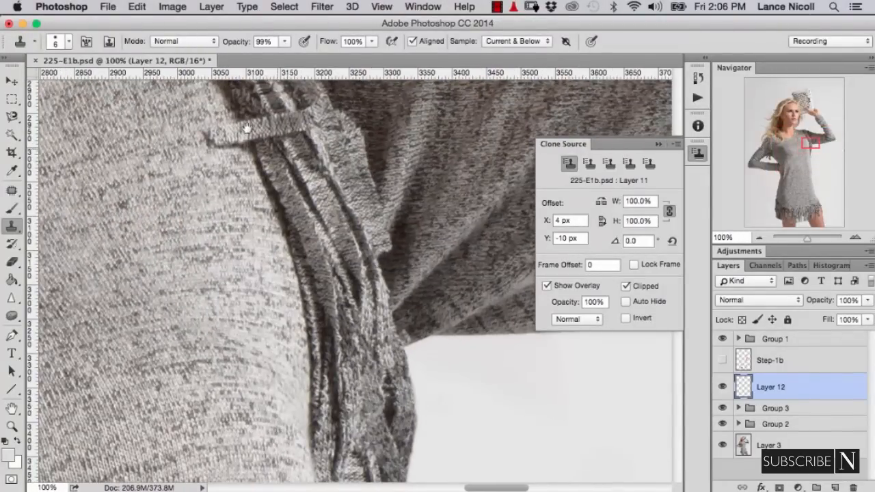
pyautogui.moveTo(253, 164); pyautogui.dragTo(298, 233)
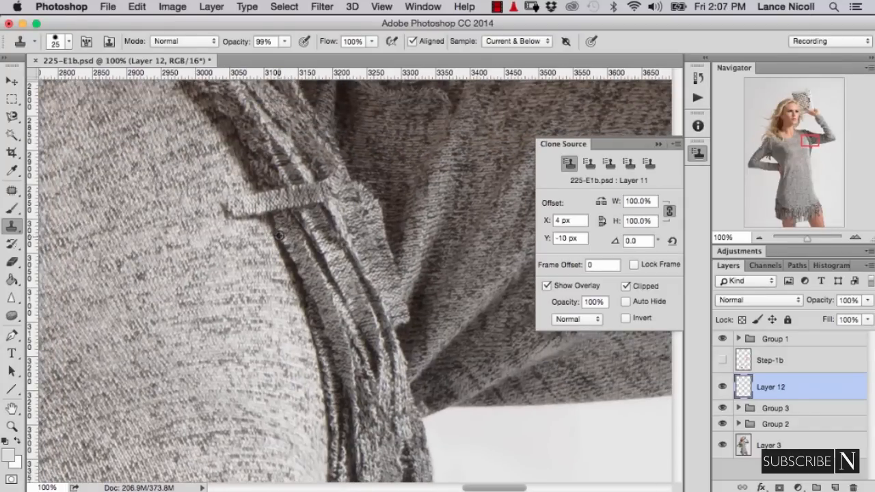
pyautogui.keyDown('alt'); pyautogui.click(278, 235); pyautogui.keyUp('alt')
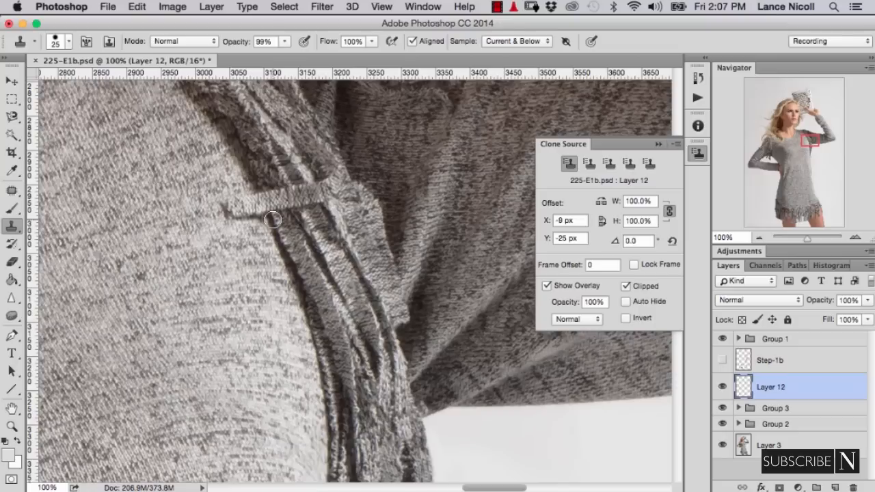
pyautogui.moveTo(272, 222)
pyautogui.mouseDown()
pyautogui.moveTo(266, 200)
pyautogui.moveTo(283, 200)
pyautogui.moveTo(264, 214)
pyautogui.moveTo(239, 214)
pyautogui.moveTo(287, 197)
pyautogui.moveTo(308, 201)
pyautogui.mouseUp()
pyautogui.keyDown('alt'); pyautogui.click(275, 232); pyautogui.keyUp('alt')
pyautogui.keyDown('alt'); pyautogui.click(248, 198); pyautogui.keyUp('alt')
pyautogui.click(230, 210)
pyautogui.keyDown('alt'); pyautogui.click(222, 233); pyautogui.keyUp('alt')
pyautogui.click(228, 220)
# - Clone along the fringe strands where the stray strand crossed them so the seam lines run through continuously
pyautogui.keyDown('alt'); pyautogui.click(266, 213); pyautogui.keyUp('alt')
pyautogui.keyDown('alt'); pyautogui.click(291, 218); pyautogui.keyUp('alt')
pyautogui.keyDown('alt'); pyautogui.click(313, 210); pyautogui.keyUp('alt')
pyautogui.keyDown('alt'); pyautogui.click(316, 214); pyautogui.keyUp('alt')
pyautogui.click(302, 191)
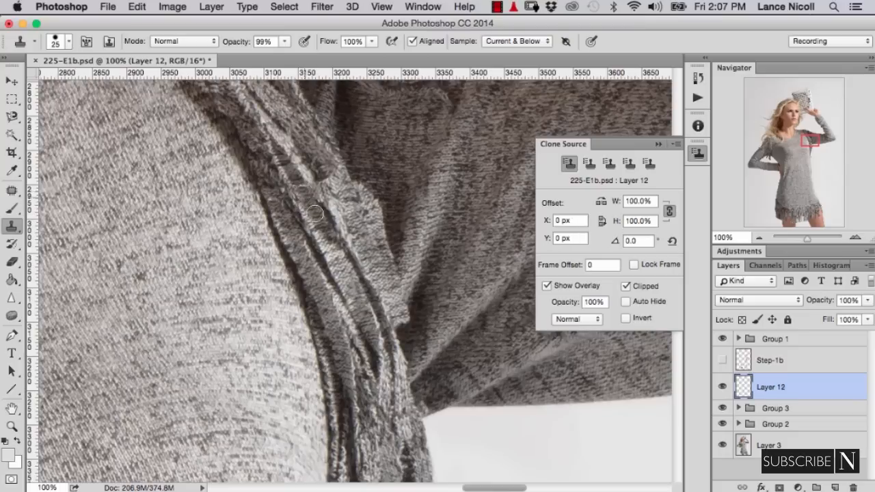
pyautogui.keyDown('alt'); pyautogui.click(312, 214); pyautogui.keyUp('alt')
pyautogui.click(297, 194)
pyautogui.keyDown('alt'); pyautogui.click(288, 206); pyautogui.keyUp('alt')
pyautogui.click(283, 190)
pyautogui.keyDown('alt'); pyautogui.click(318, 205); pyautogui.keyUp('alt')
pyautogui.click(310, 189)
pyautogui.keyDown('alt'); pyautogui.click(328, 200); pyautogui.keyUp('alt')
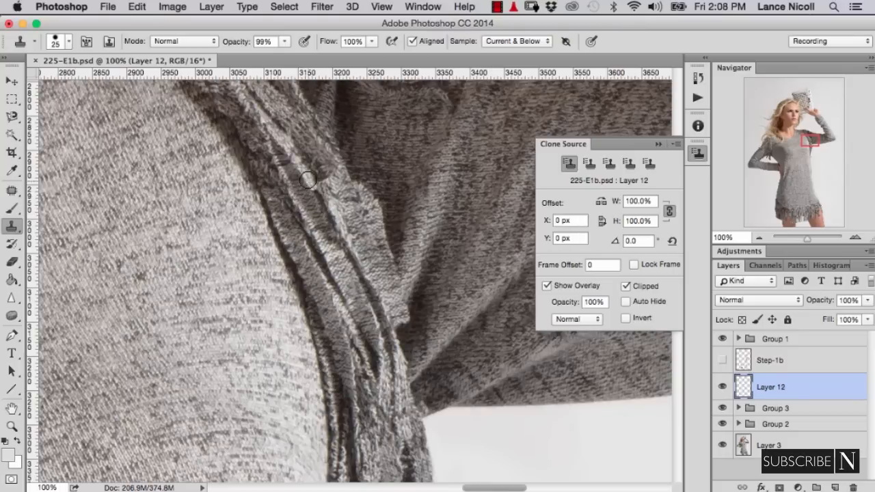
pyautogui.click(317, 185)
pyautogui.moveTo(318, 185); pyautogui.dragTo(311, 185)
# - Refine the shadow edge beside the armhole fringe with a 12 px Clone Stamp at 36% flow
pyautogui.moveTo(329, 42); pyautogui.dragTo(297, 48)
pyautogui.keyDown('alt'); pyautogui.click(326, 216); pyautogui.keyUp('alt')
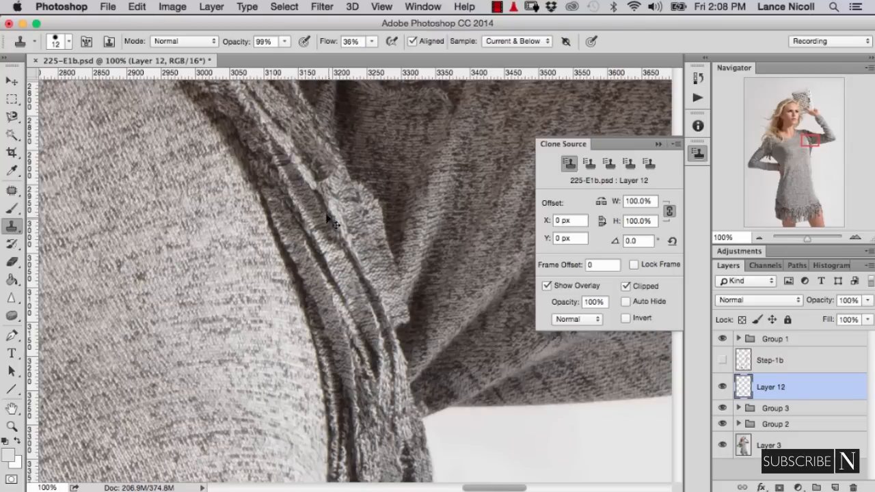
pyautogui.click(258, 199)
# - Check the whole photo against the red Step-1b markup and add a new layer above Layer 12
pyautogui.press('super+minus')
pyautogui.press('super+minus')
pyautogui.press('super+minus')
pyautogui.press('super+minus')
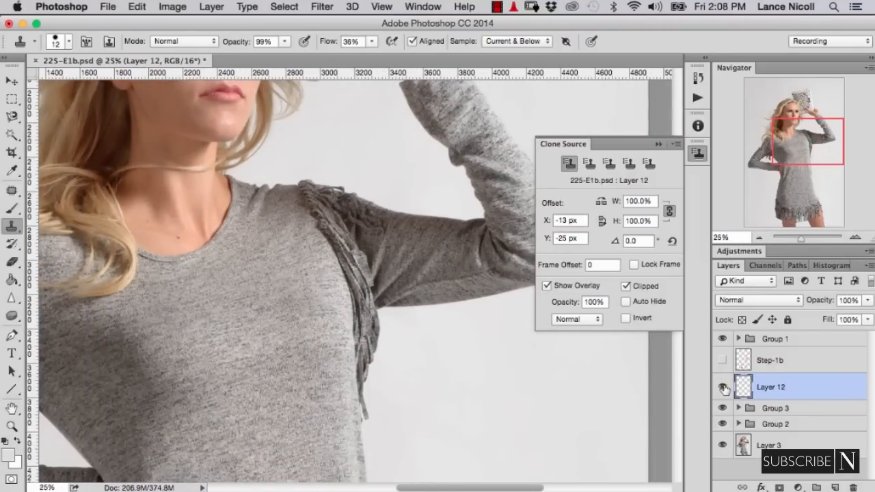
pyautogui.press('super+minus')
pyautogui.press('super+minus')
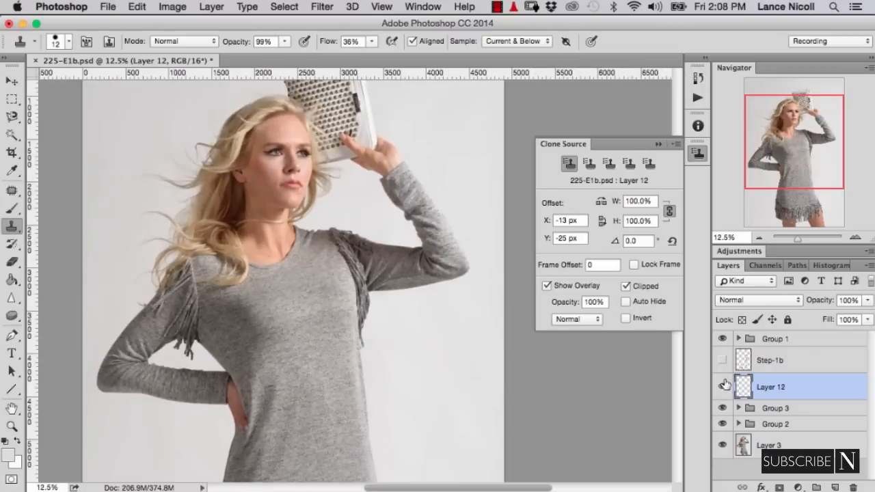
pyautogui.press('super+minus')
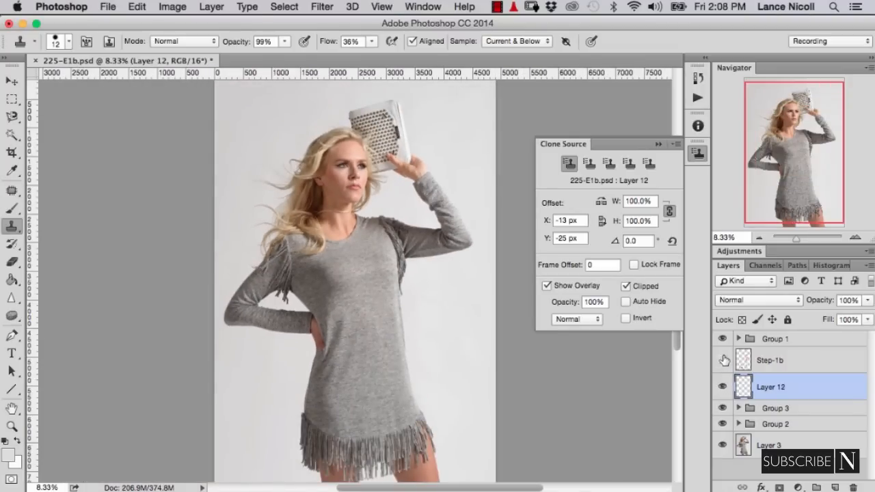
pyautogui.click(723, 360)
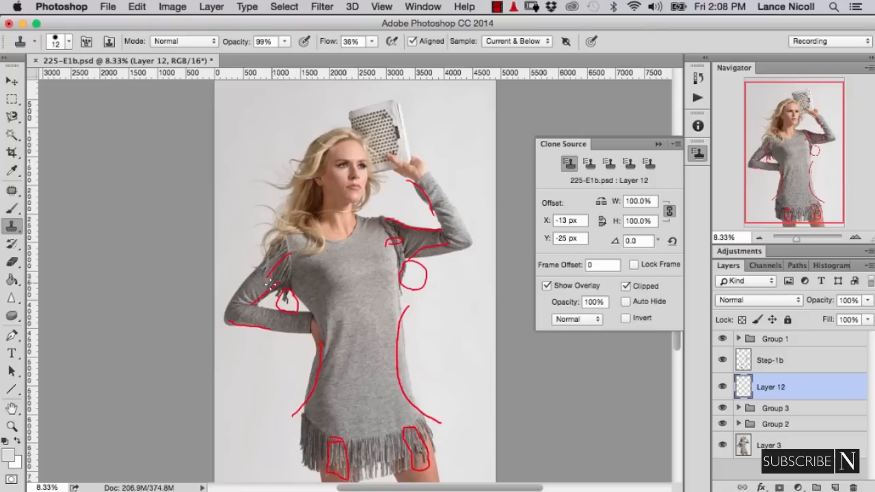
pyautogui.click(722, 360)
pyautogui.click(834, 487)
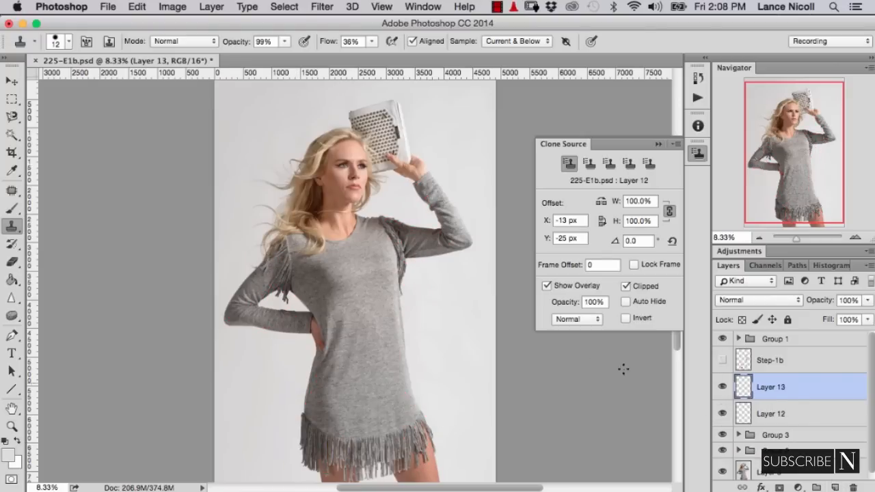
# - Clone extra fringe strands into the gap in the shoulder fringe below the hair, using a 92 px Clone Stamp with the source rotated -20° and 100% flow
pyautogui.press('super+=')
pyautogui.press('super+=')
pyautogui.press('super+=')
pyautogui.press('super+=')
pyautogui.press('super+=')
pyautogui.moveTo(81, 200); pyautogui.dragTo(350, 262)
pyautogui.moveTo(344, 218); pyautogui.dragTo(359, 219)
pyautogui.keyDown('alt'); pyautogui.click(345, 218); pyautogui.keyUp('alt')
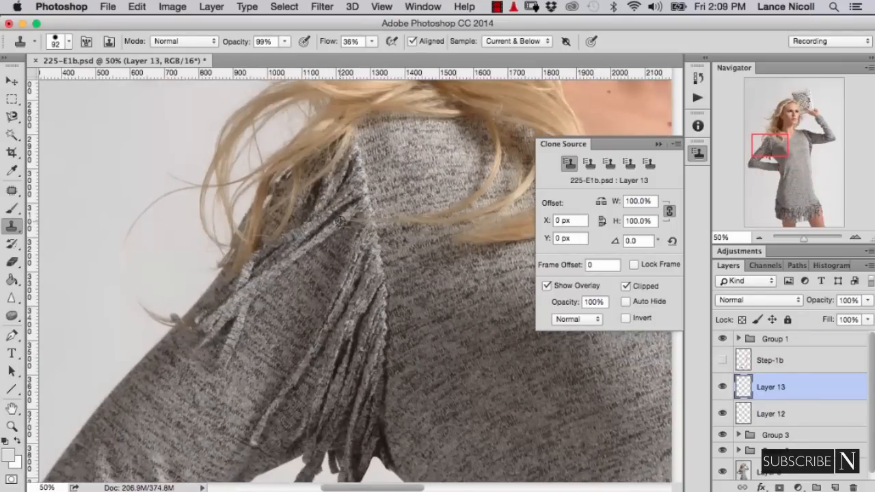
pyautogui.click(635, 241)
pyautogui.press('Up')
pyautogui.write('0')
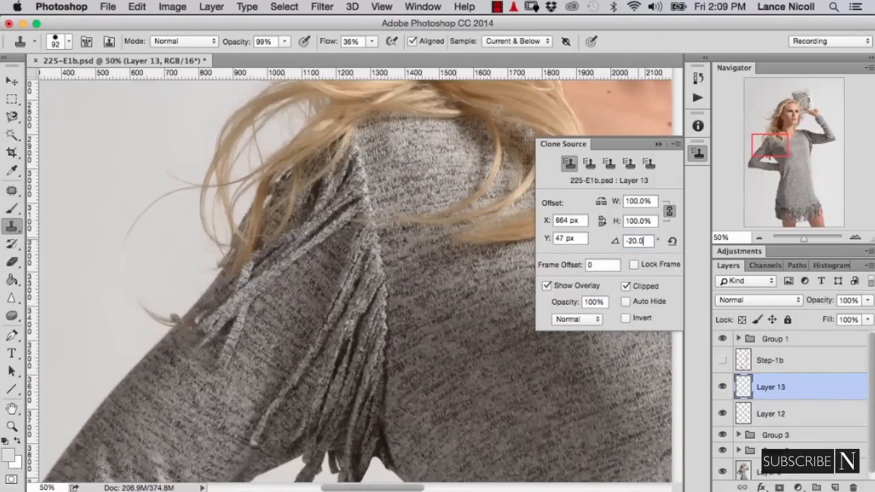
pyautogui.hotkey('shift', '0')
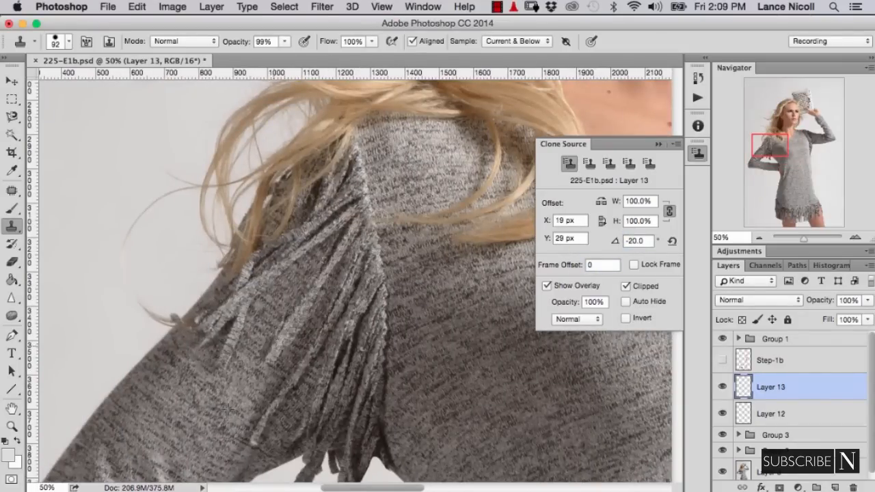
# - Add a layer mask to Layer 13 and mask out the stray lower end of the cloned fringe strand with a 42 px black brush
pyautogui.press('super+=')
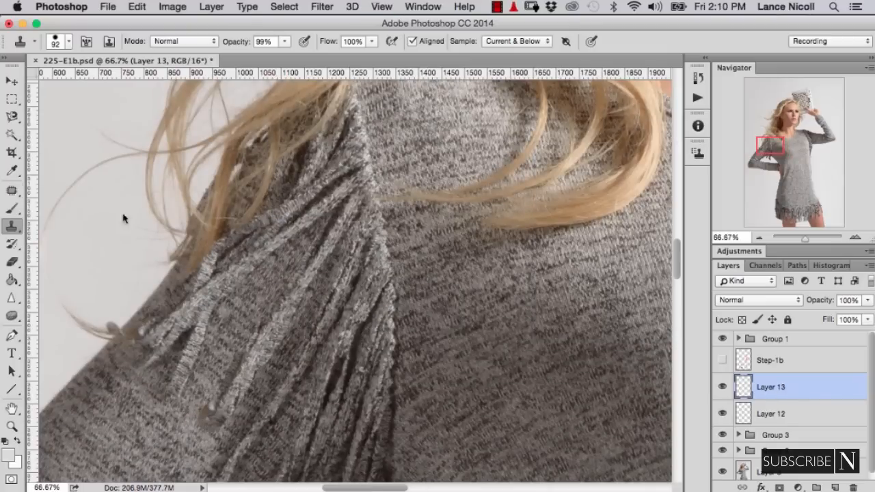
pyautogui.click(722, 387)
pyautogui.click(723, 387)
pyautogui.click(780, 487)
pyautogui.moveTo(217, 387)
pyautogui.mouseDown()
pyautogui.moveTo(200, 386)
pyautogui.moveTo(217, 433)
pyautogui.mouseUp()
pyautogui.press('b')
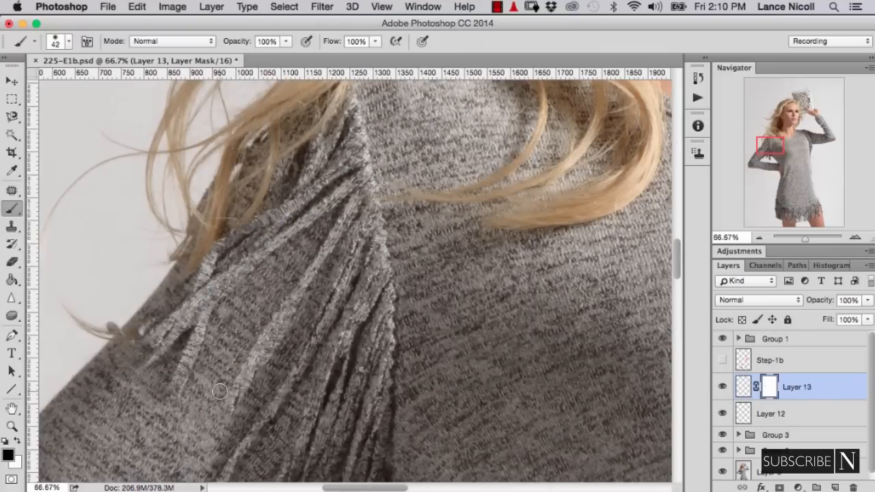
# - Compare the whole photo with and without Layer 13, and stamp all visible layers into a new merged layer above it
pyautogui.press('super+minus')
pyautogui.press('super+minus')
pyautogui.press('super+minus')
pyautogui.press('super+minus')
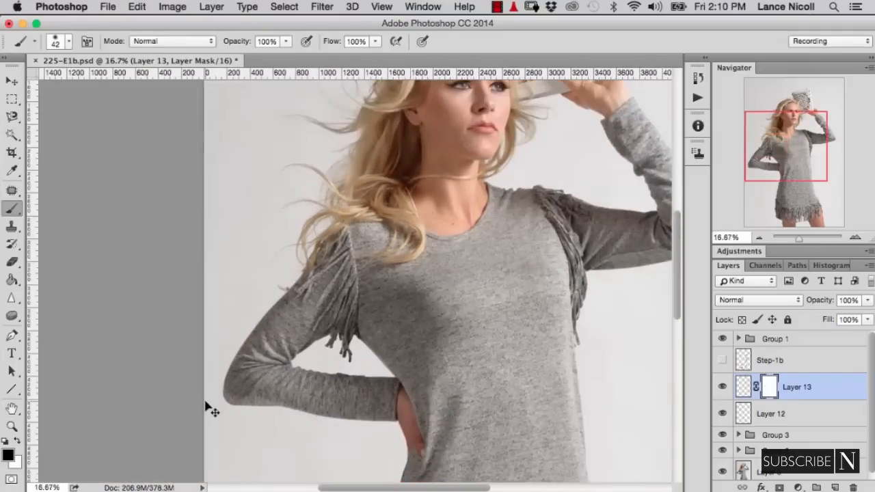
pyautogui.press('super+minus')
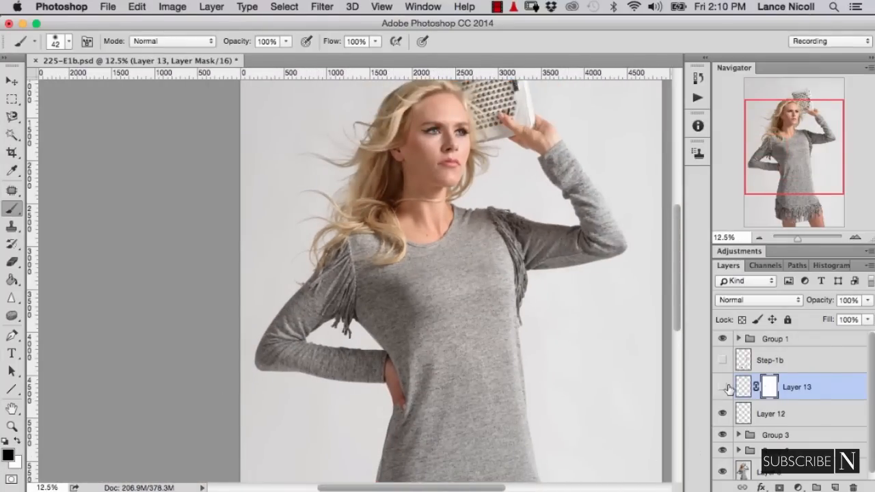
pyautogui.click(726, 387)
pyautogui.click(726, 389)
pyautogui.click(727, 388)
pyautogui.press('super+minus')
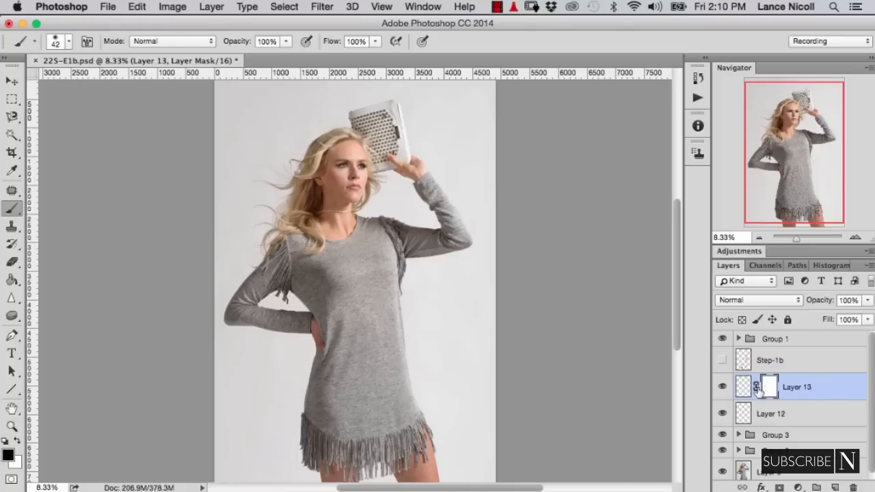
pyautogui.press('super+alt+shift+e')
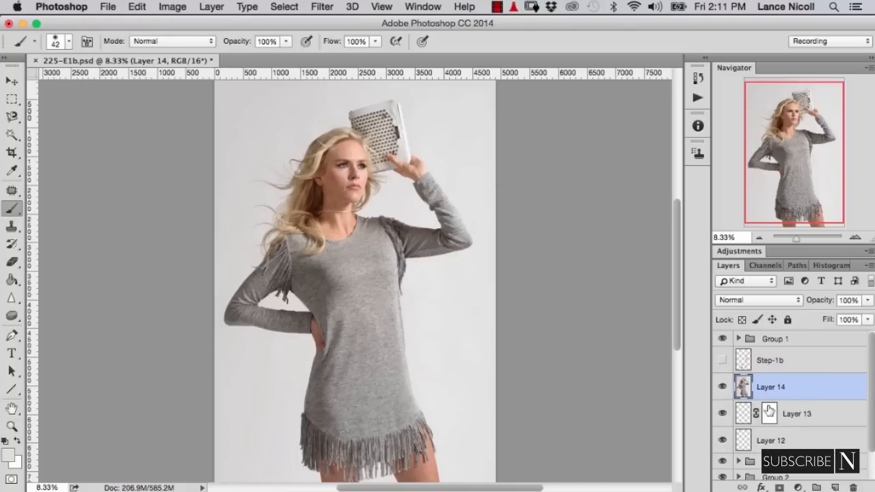
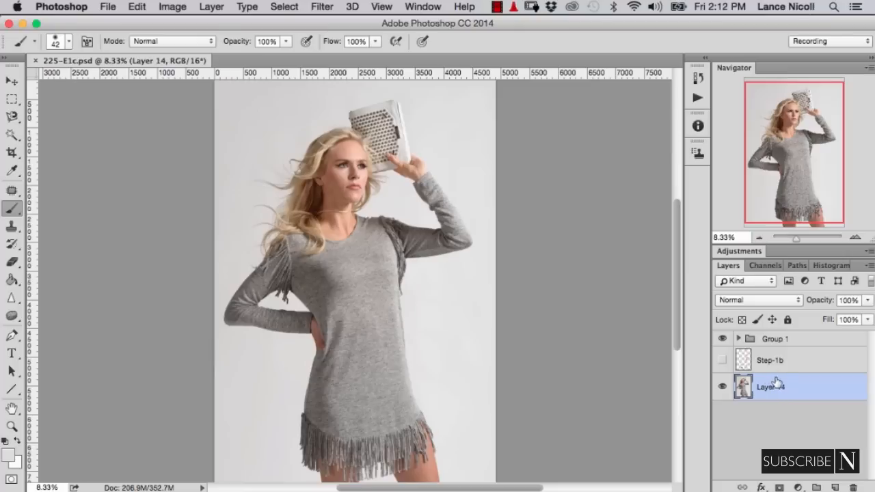
# - Duplicate Layer 14 and open the copy in the Liquify filter at the raised arm
pyautogui.press('super+j')
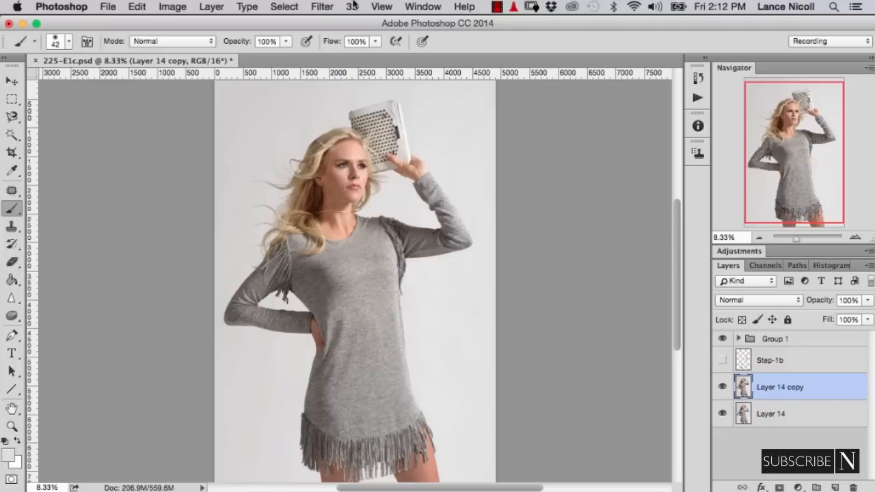
pyautogui.click(321, 6)
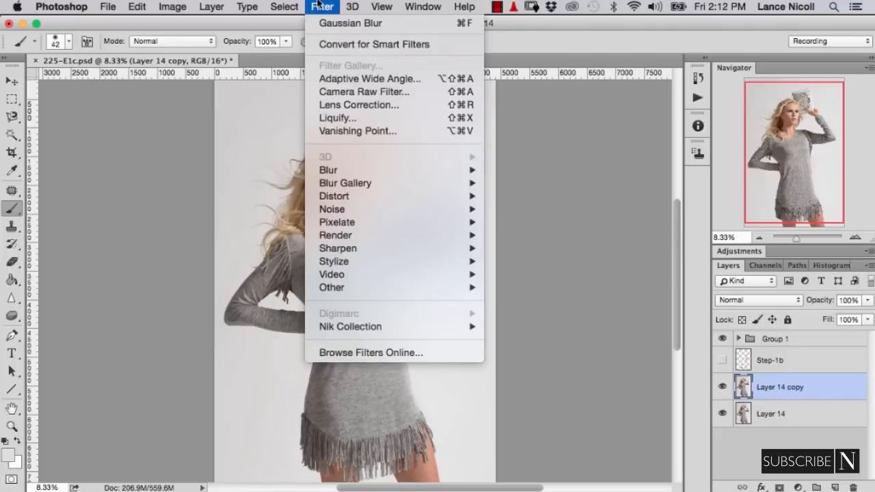
pyautogui.click(329, 118)
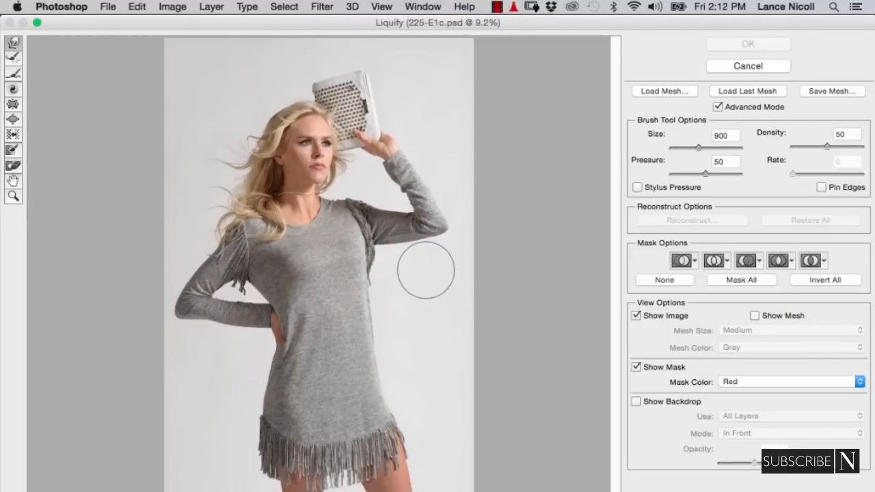
pyautogui.keyDown('super'); pyautogui.click(428, 274); pyautogui.keyUp('super')
pyautogui.keyDown('super'); pyautogui.click(429, 274); pyautogui.keyUp('super')
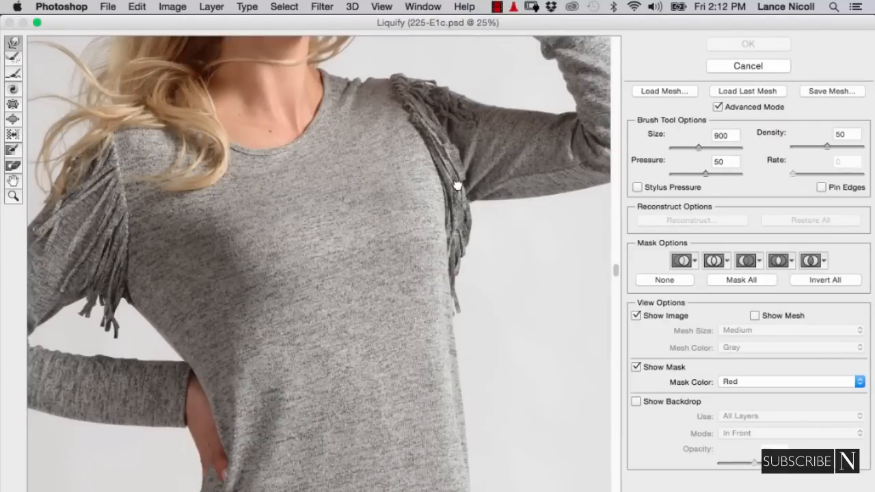
pyautogui.moveTo(457, 185)
pyautogui.mouseDown()
pyautogui.moveTo(421, 335)
pyautogui.moveTo(442, 239)
pyautogui.moveTo(418, 276)
pyautogui.mouseUp()
pyautogui.moveTo(438, 241); pyautogui.dragTo(387, 236)
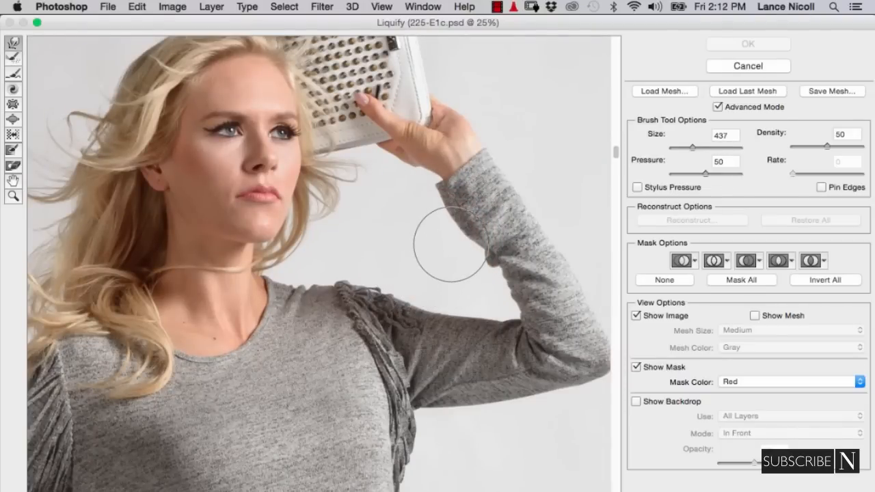
# - Smooth the inner sleeve edge of the raised forearm with Liquify brushes of 437 and 166, and compare the photo with and without the copy
pyautogui.moveTo(450, 244); pyautogui.dragTo(445, 219)
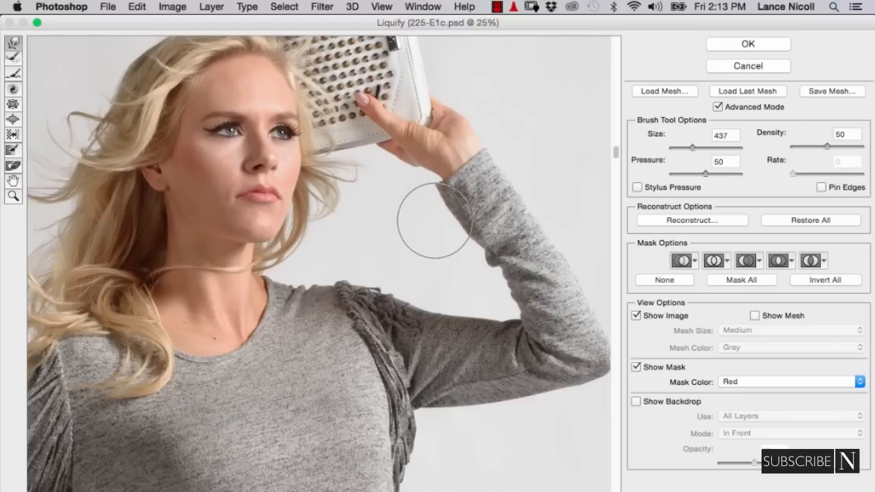
pyautogui.moveTo(451, 268); pyautogui.dragTo(482, 272)
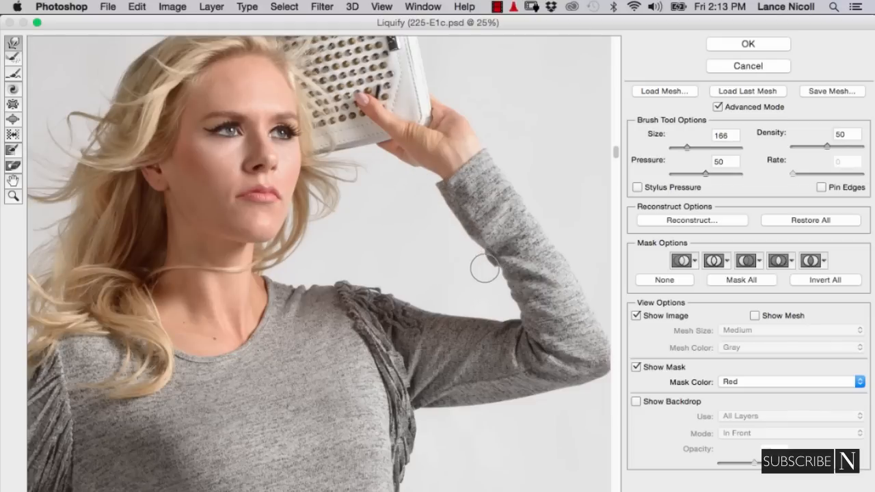
pyautogui.press('Return')
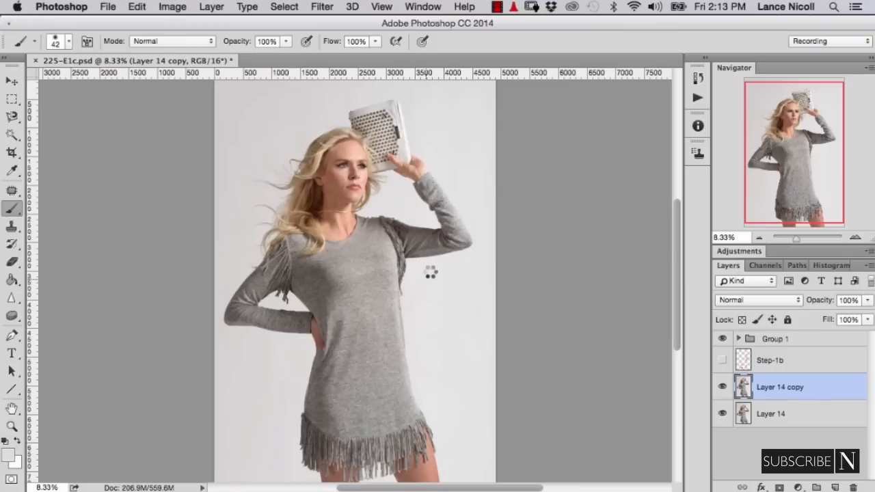
pyautogui.click(723, 386)
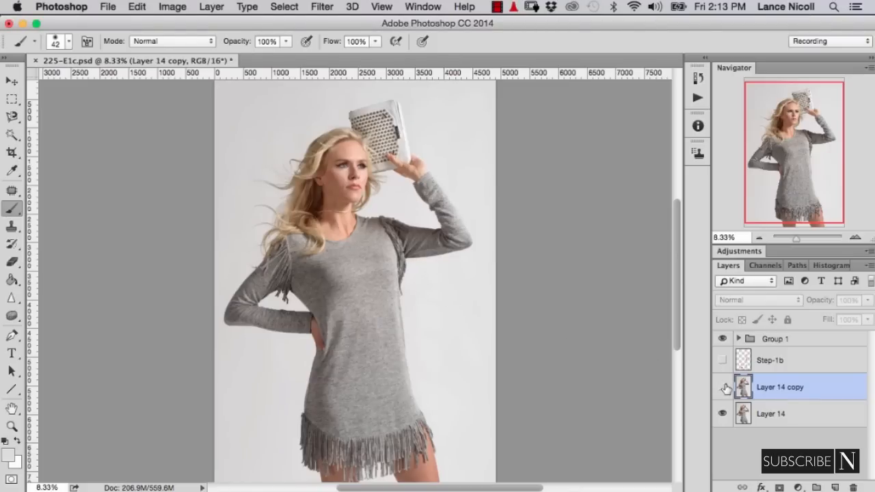
pyautogui.click(723, 387)
pyautogui.click(723, 387)
pyautogui.click(723, 387)
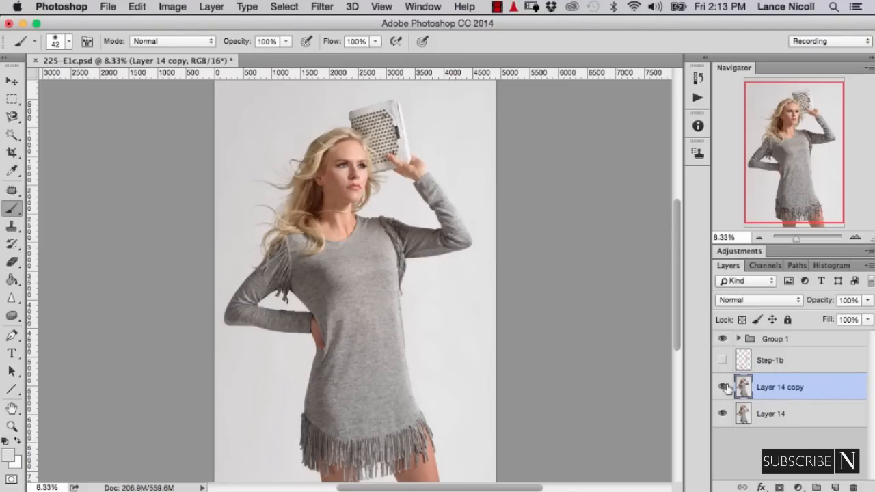
# - On a duplicate of Layer 14 copy, smooth the bent arm's lower sleeve edge in Liquify with a 307 brush and compare before and after
pyautogui.press('super+j')
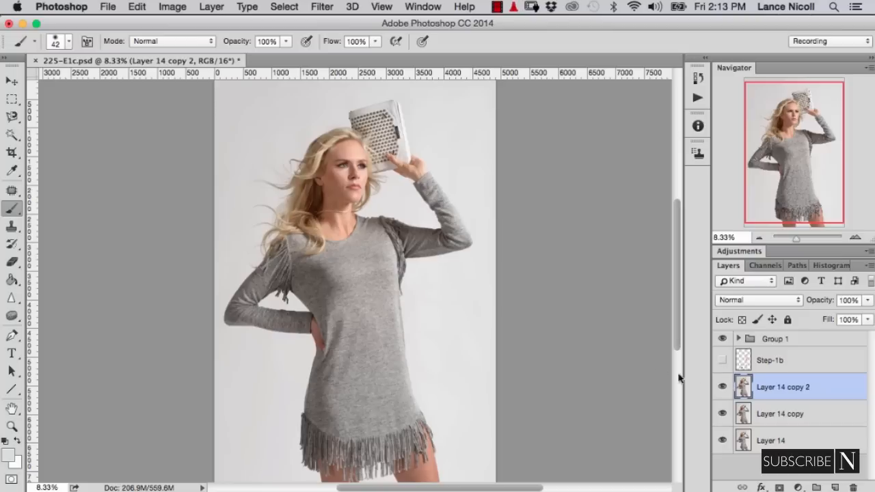
pyautogui.click(322, 7)
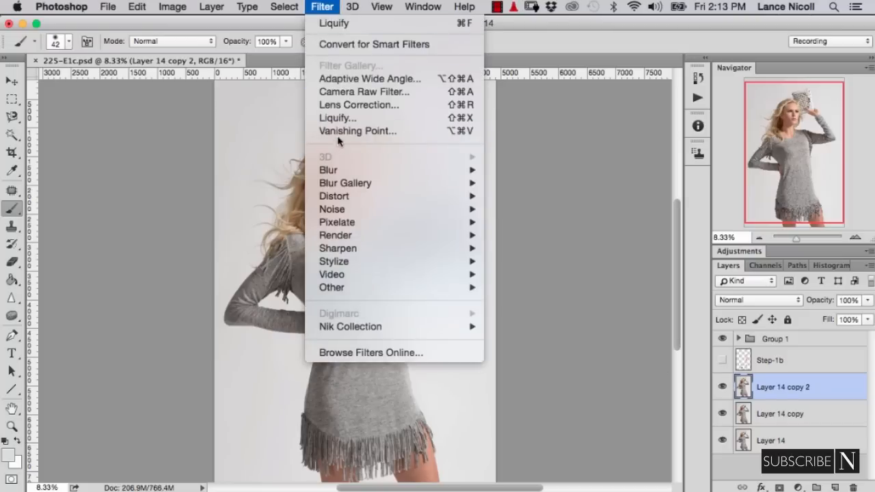
pyautogui.click(338, 117)
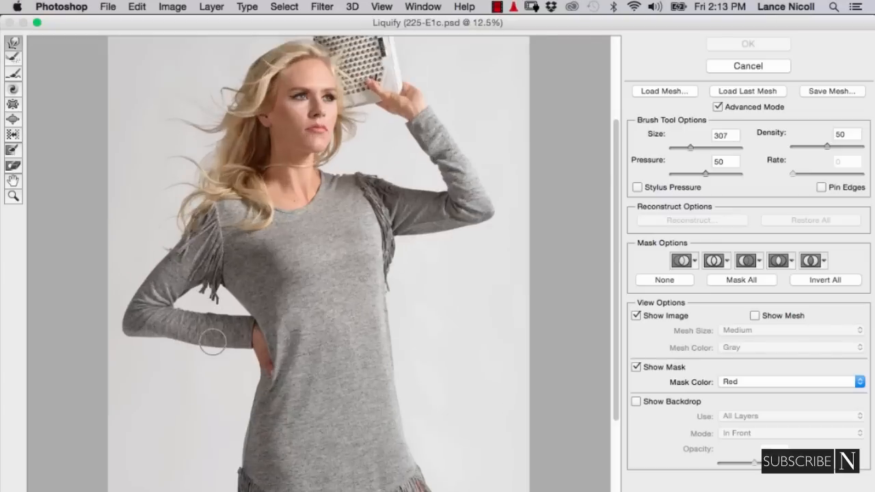
pyautogui.keyDown('super'); pyautogui.click(171, 346); pyautogui.keyUp('super')
pyautogui.keyDown('super'); pyautogui.click(164, 346); pyautogui.keyUp('super')
pyautogui.keyDown('super'); pyautogui.click(161, 347); pyautogui.keyUp('super')
pyautogui.moveTo(177, 350); pyautogui.dragTo(152, 344)
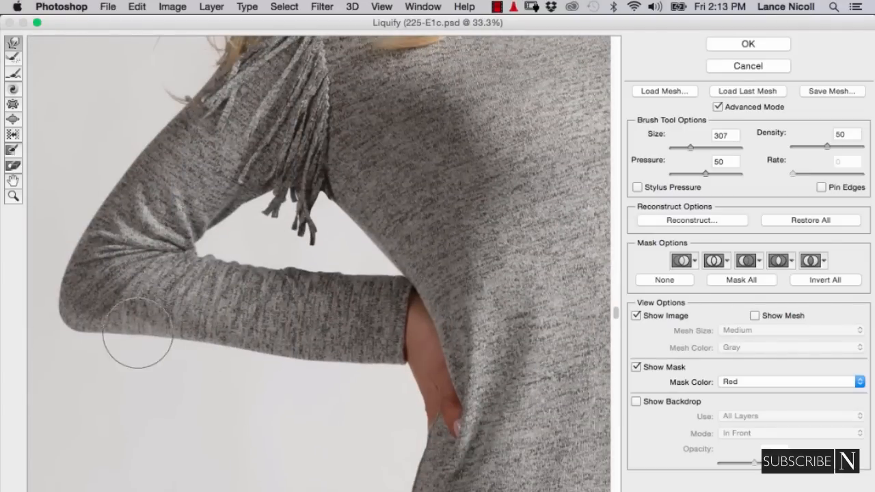
pyautogui.press('Return')
pyautogui.click(722, 389)
pyautogui.click(722, 389)
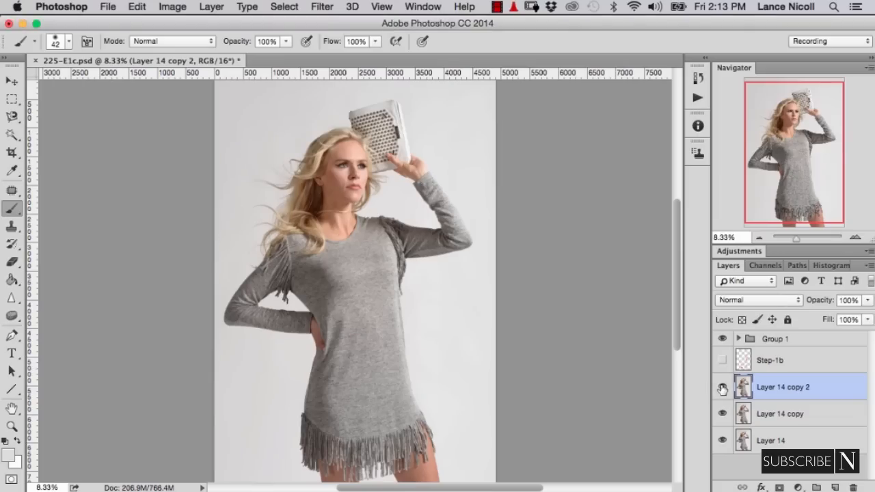
pyautogui.click(722, 389)
pyautogui.click(723, 389)
# - Refine the bent arm's lower edge near the elbow in Liquify with a 604 brush, and check the photo against the Step-1b markup
pyautogui.click(326, 6)
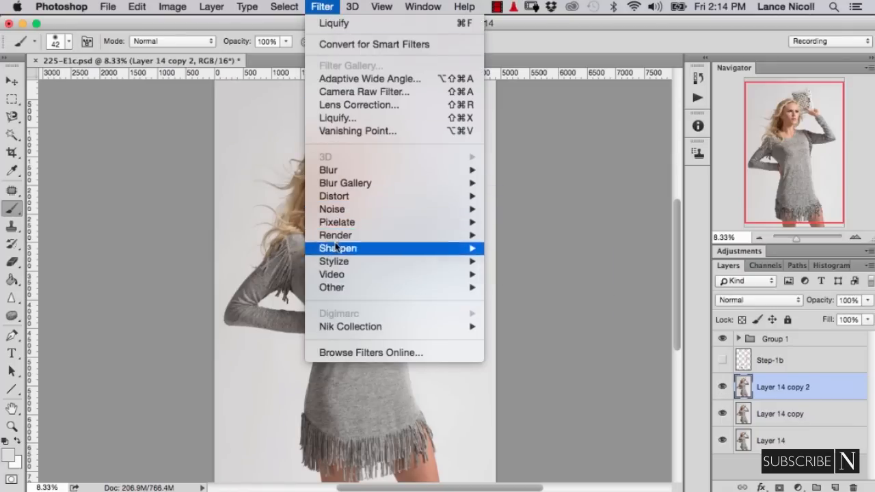
pyautogui.click(348, 122)
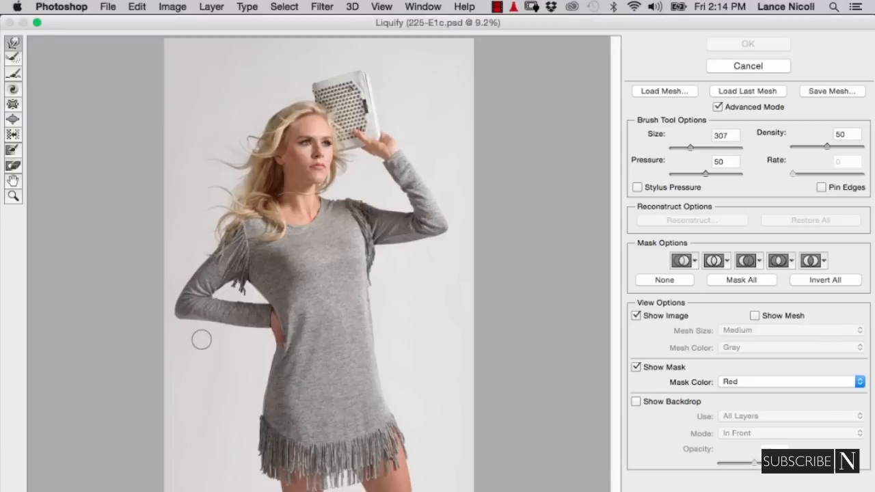
pyautogui.moveTo(204, 342); pyautogui.dragTo(219, 348)
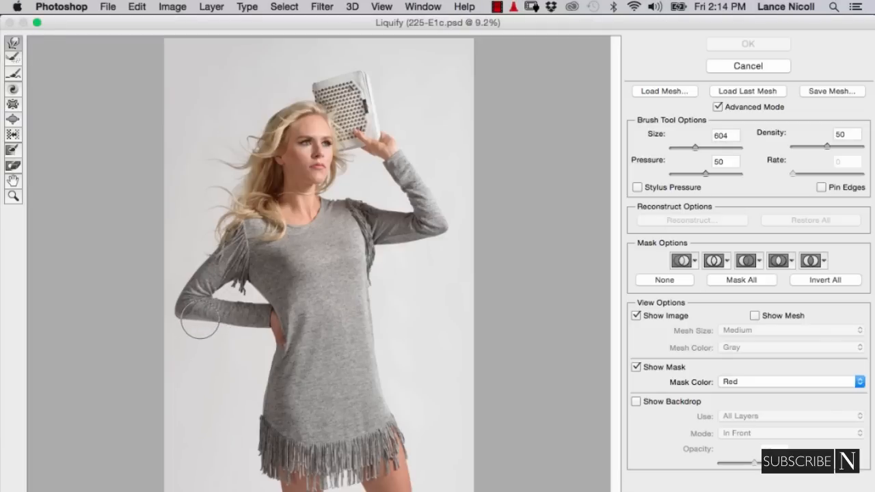
pyautogui.moveTo(200, 319); pyautogui.dragTo(201, 319)
pyautogui.press('super+z')
pyautogui.press('super+z')
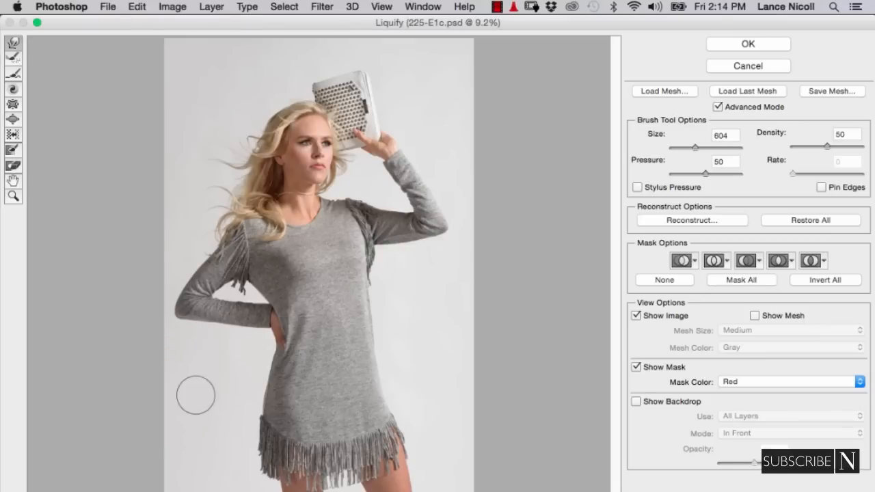
pyautogui.press('Return')
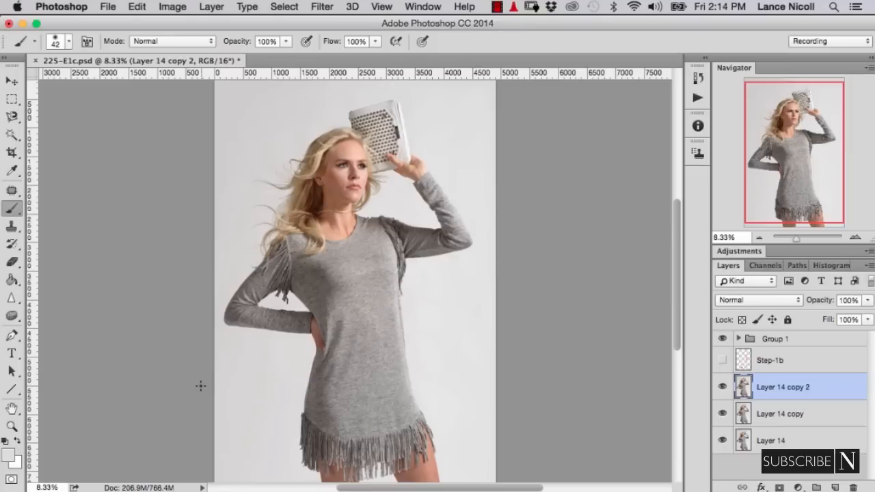
pyautogui.click(723, 387)
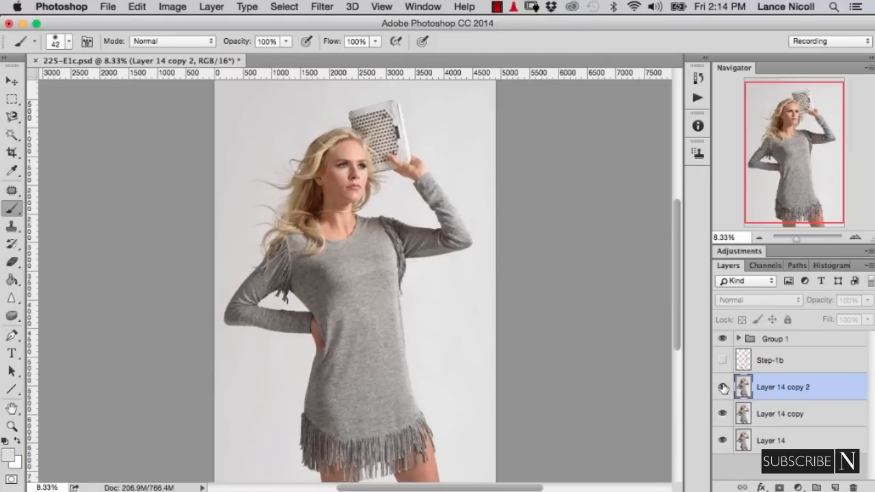
pyautogui.click(723, 360)
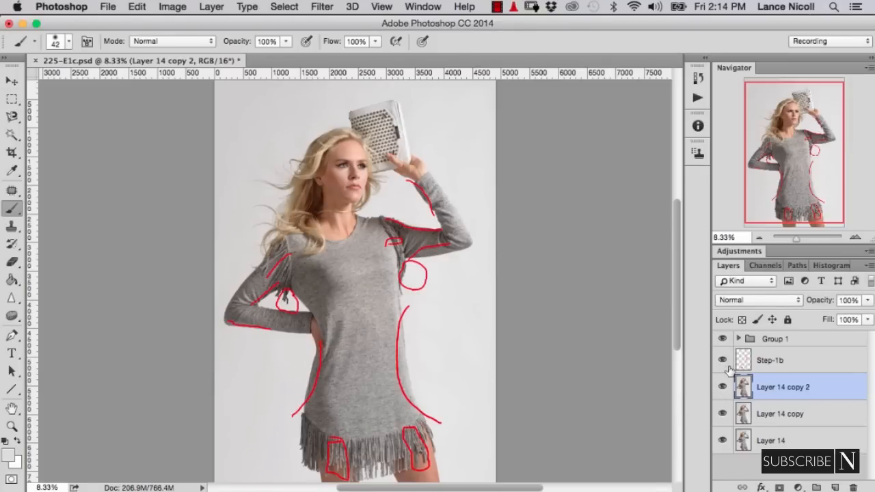
pyautogui.click(723, 360)
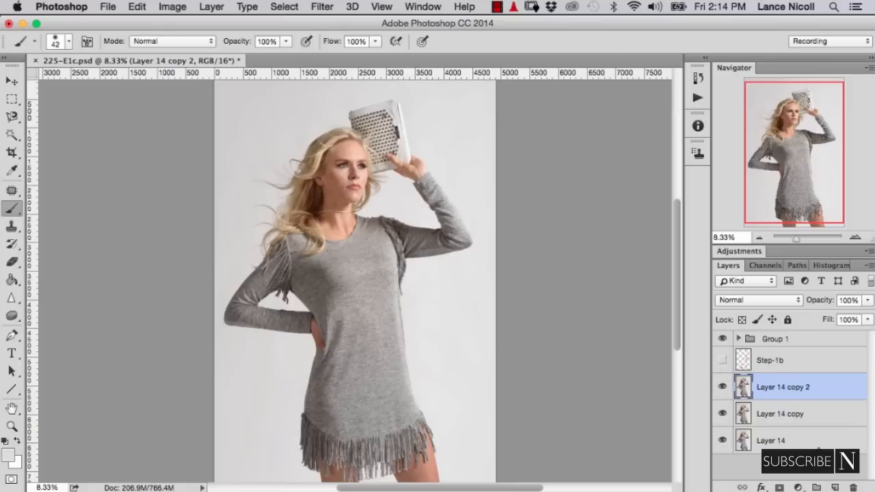
# - On a duplicate of Layer 14 copy 2, liquify the bent arm's sleeve edge below the fringe and the raised upper arm with 276 and 454 brushes
pyautogui.press('super+j')
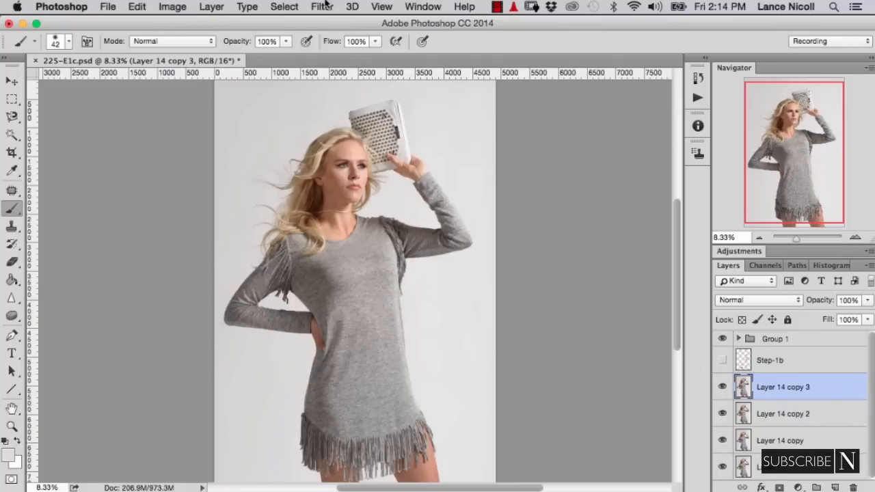
pyautogui.click(323, 7)
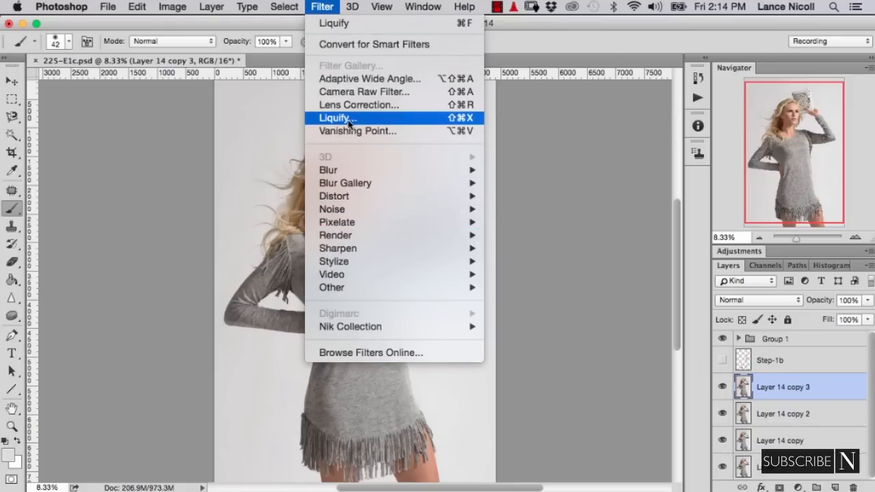
pyautogui.click(338, 118)
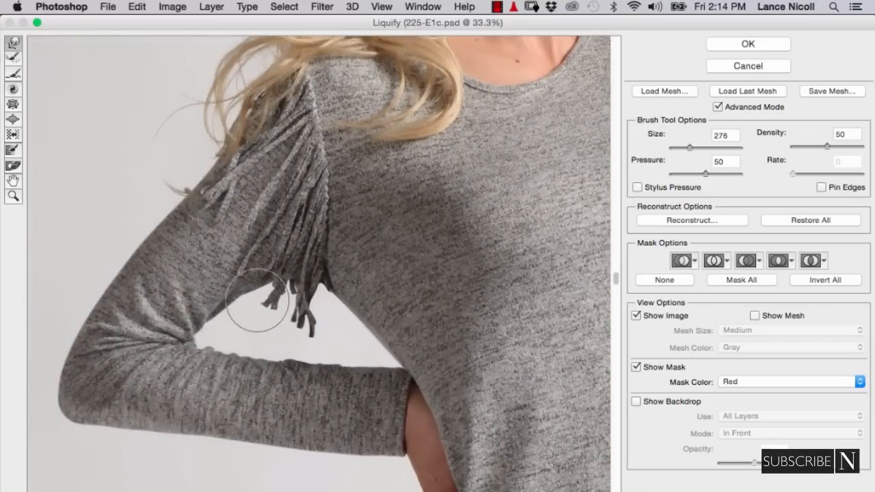
pyautogui.moveTo(340, 329); pyautogui.dragTo(211, 357)
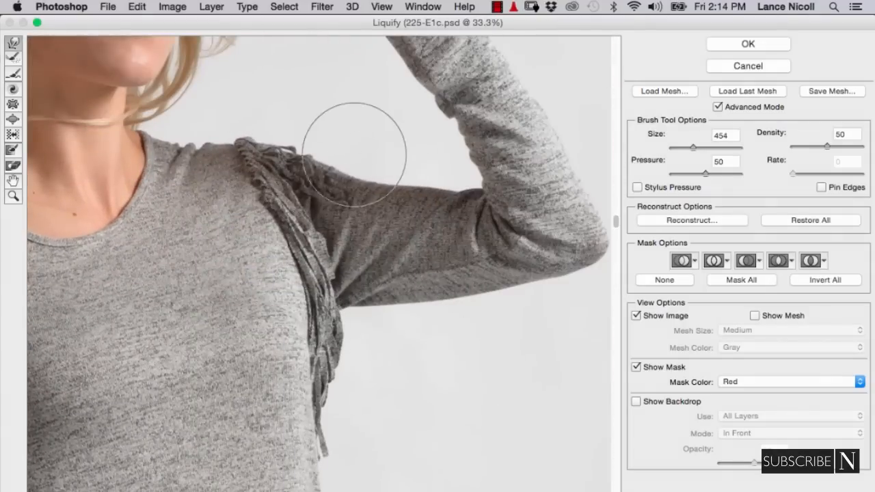
pyautogui.moveTo(458, 206); pyautogui.dragTo(442, 207)
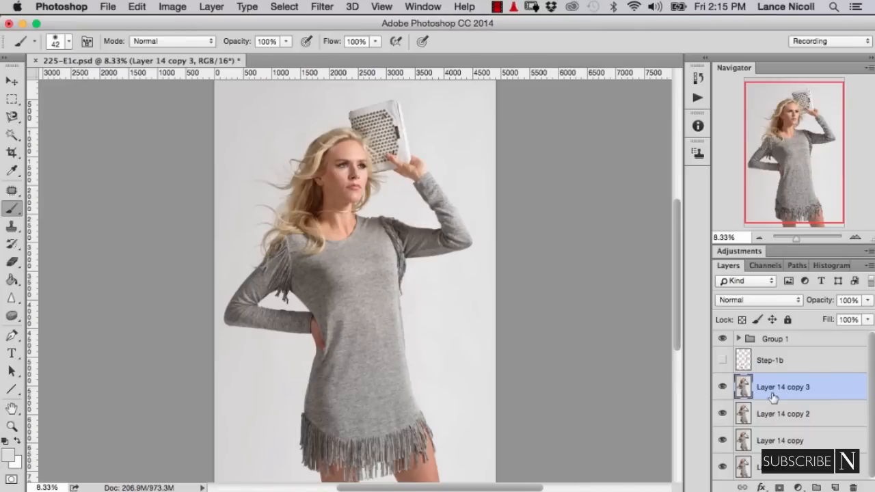
# - Duplicate Layer 14 copy 3 and reshape the dress outline on both sides of the waist and hips in Liquify
pyautogui.press('super+j')
pyautogui.click(325, 5)
pyautogui.click(325, 117)
pyautogui.moveTo(225, 387); pyautogui.dragTo(253, 392)
pyautogui.moveTo(254, 372); pyautogui.dragTo(272, 359)
pyautogui.moveTo(250, 395); pyautogui.dragTo(223, 395)
pyautogui.moveTo(262, 370); pyautogui.dragTo(294, 375)
pyautogui.moveTo(376, 371); pyautogui.dragTo(373, 390)
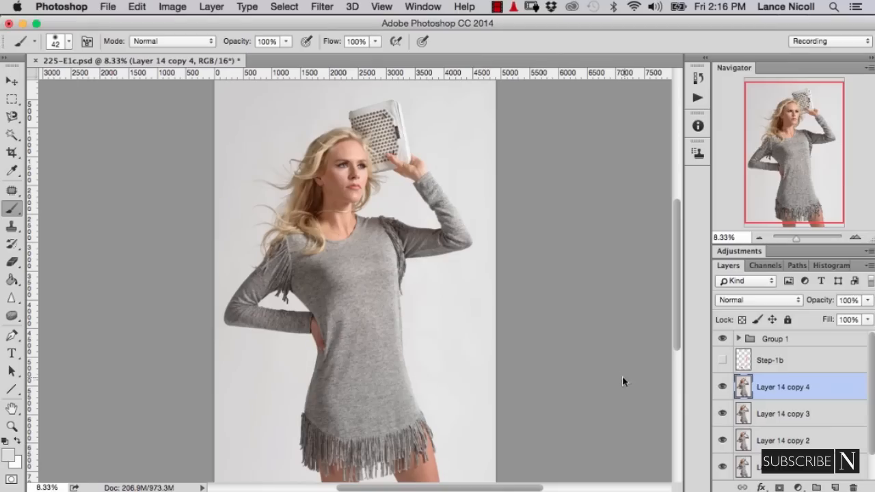
# - Compare the photo with and without the Layer 14 copy 4 reshaping of the dress outline
pyautogui.click(722, 387)
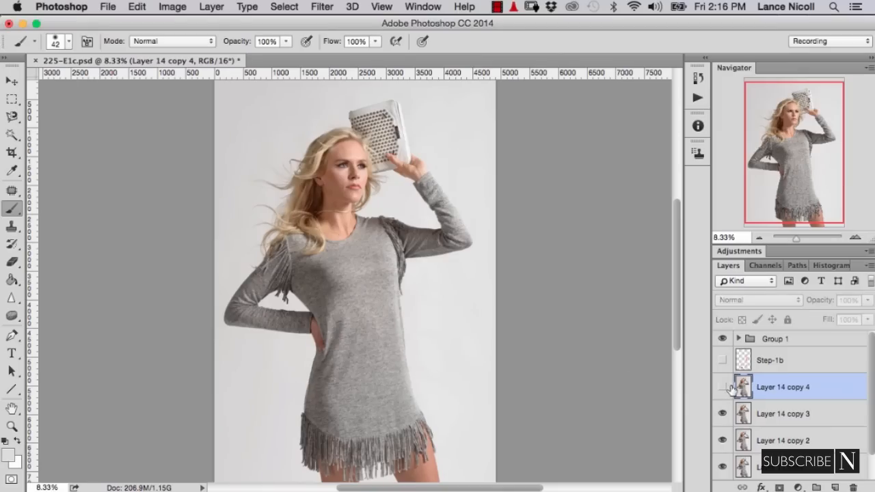
pyautogui.click(722, 387)
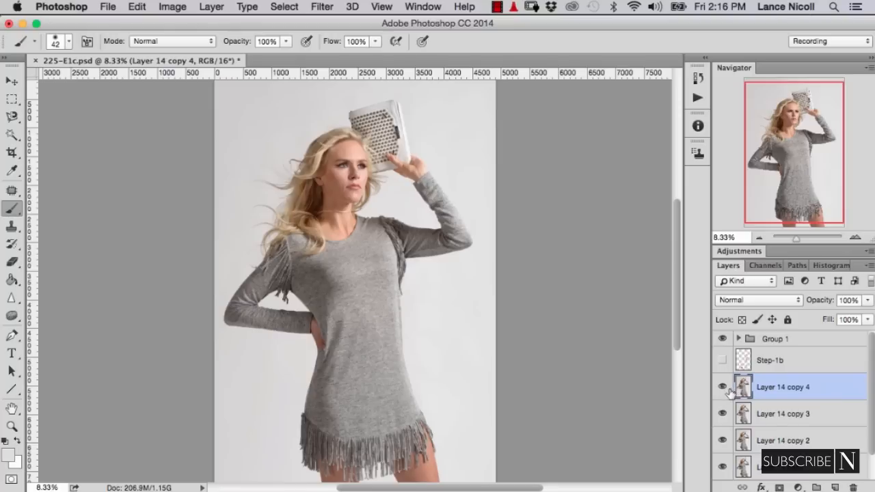
pyautogui.click(724, 388)
pyautogui.click(724, 388)
pyautogui.click(723, 389)
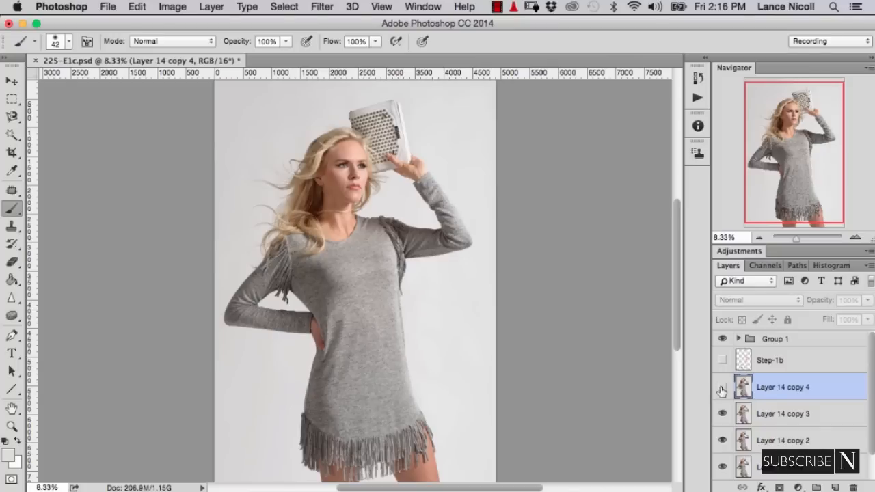
pyautogui.click(723, 388)
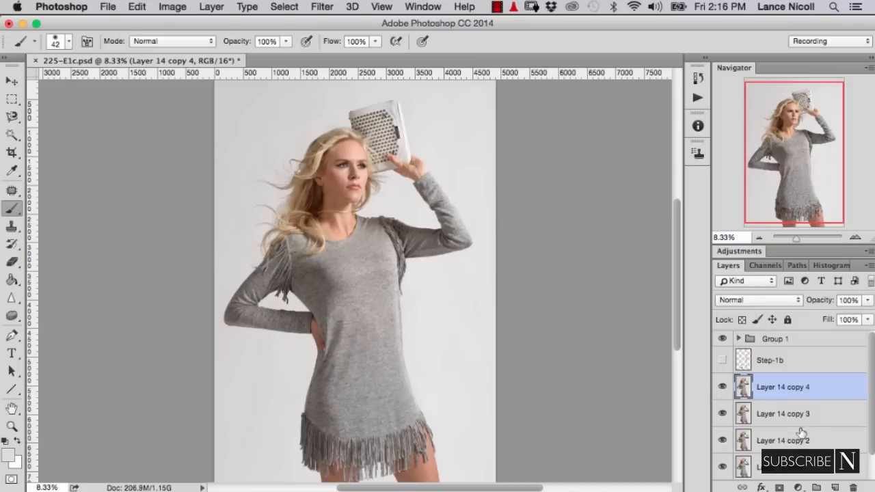
# - Mask out the Layer 14 copy 4 reshaping along the hip below the bent arm with a 920 brush, and stamp the visible layers to a new layer
pyautogui.click(779, 487)
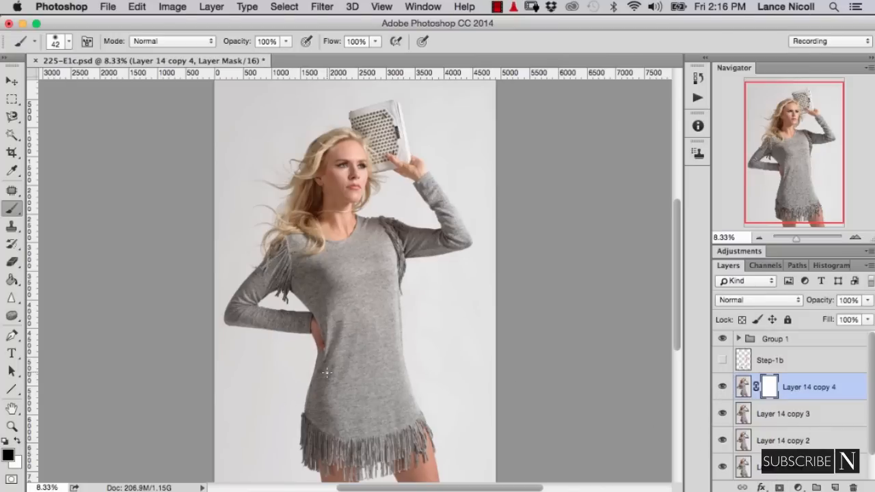
pyautogui.moveTo(308, 393)
pyautogui.keyDown('ctrl'); pyautogui.keyDown('alt'); pyautogui.mouseDown()
pyautogui.moveTo(333, 393)
pyautogui.moveTo(309, 335)
pyautogui.moveTo(313, 402)
pyautogui.mouseUp(); pyautogui.keyUp('alt'); pyautogui.keyUp('ctrl')
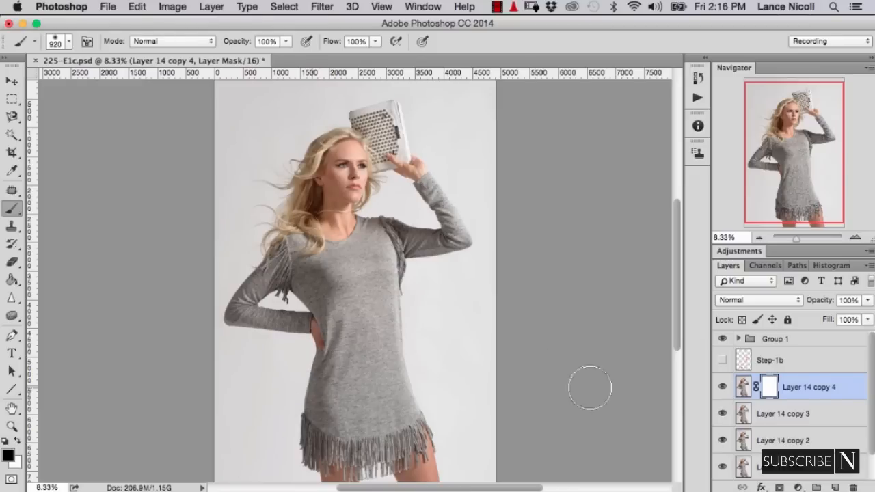
pyautogui.press('super+alt+shift+n')
pyautogui.press('x')
# - Smooth the dress outline from the hand on the hip to the hem fringe in Liquify with a 477 brush on the stamped layer
pyautogui.click(322, 7)
pyautogui.click(342, 116)
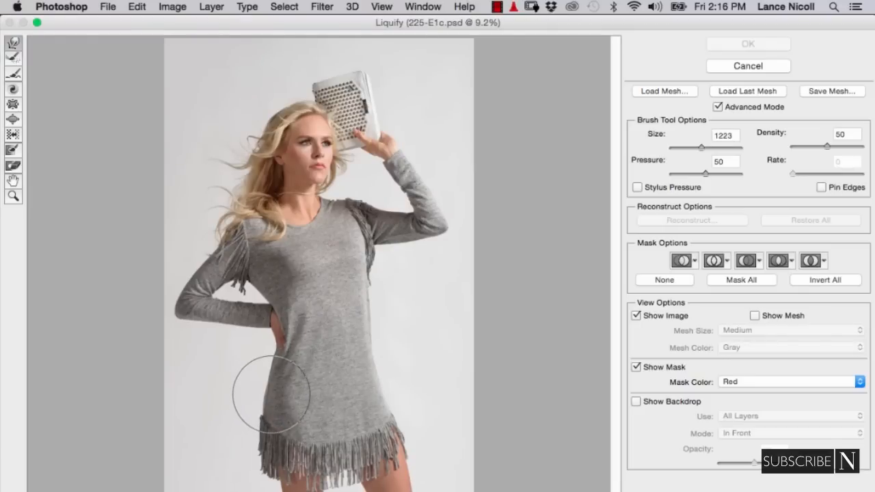
pyautogui.press('super+plus')
pyautogui.press('super+plus')
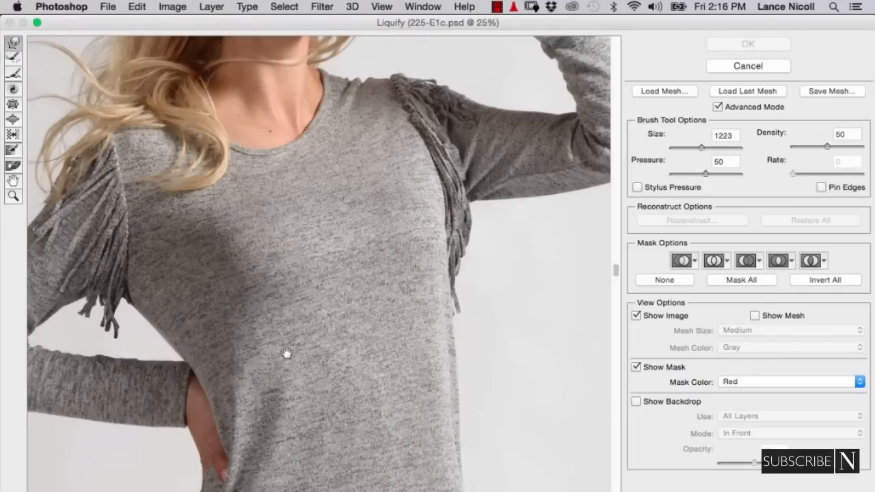
pyautogui.moveTo(312, 327); pyautogui.dragTo(433, 149)
pyautogui.moveTo(339, 366); pyautogui.dragTo(349, 254)
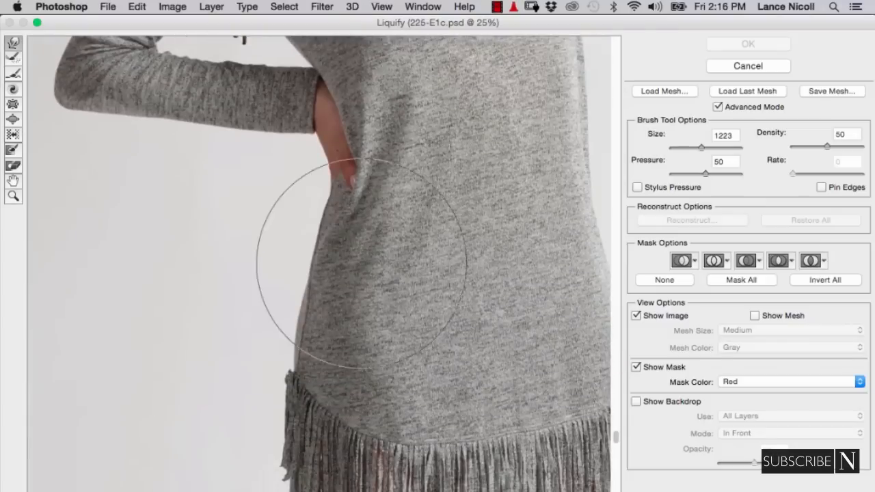
pyautogui.moveTo(305, 307); pyautogui.dragTo(272, 308)
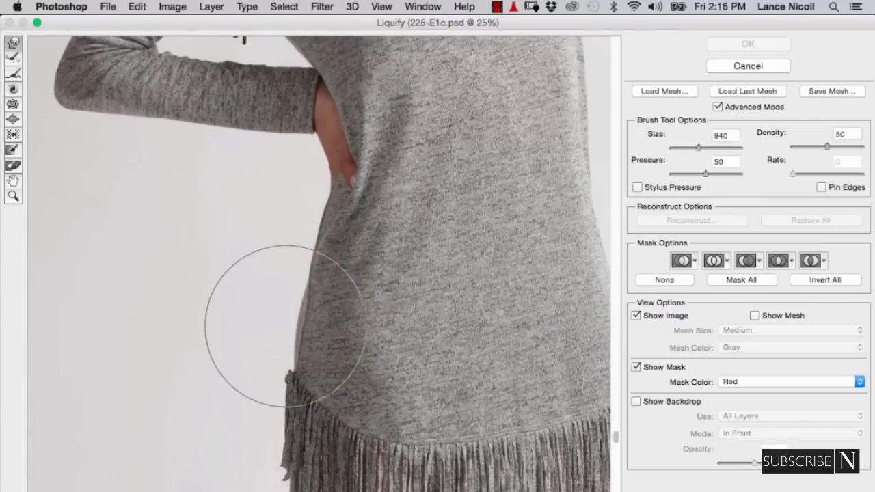
pyautogui.moveTo(289, 338); pyautogui.dragTo(235, 334)
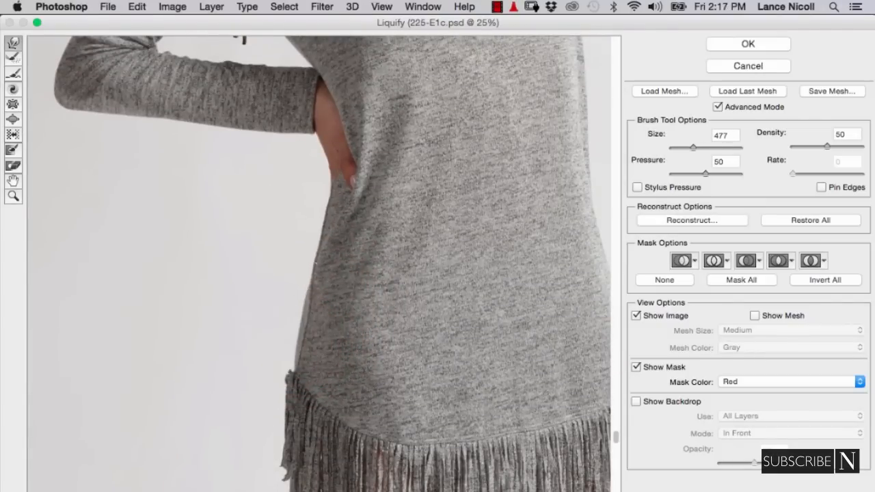
pyautogui.press('[')
pyautogui.press('[')
pyautogui.press('[')
pyautogui.press('[')
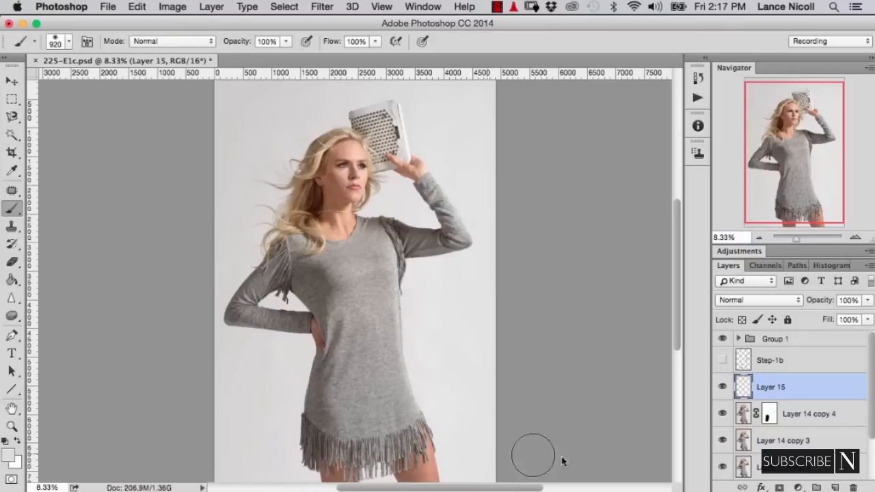
# - Compare the photo with and without Layer 15, and check it against the Step-1b markup
pyautogui.click(722, 388)
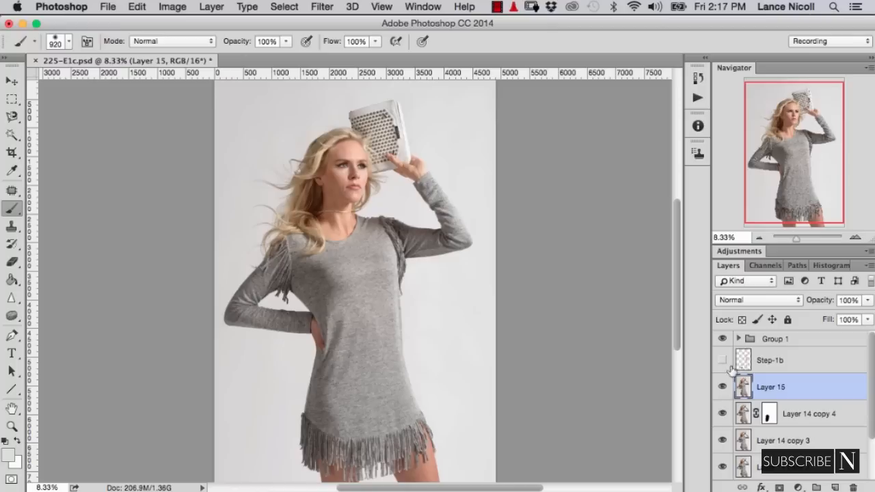
pyautogui.click(723, 360)
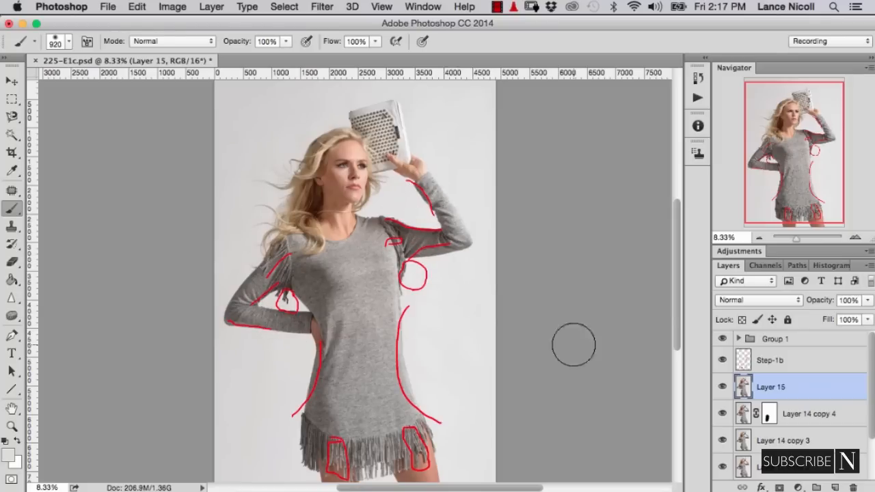
pyautogui.click(724, 361)
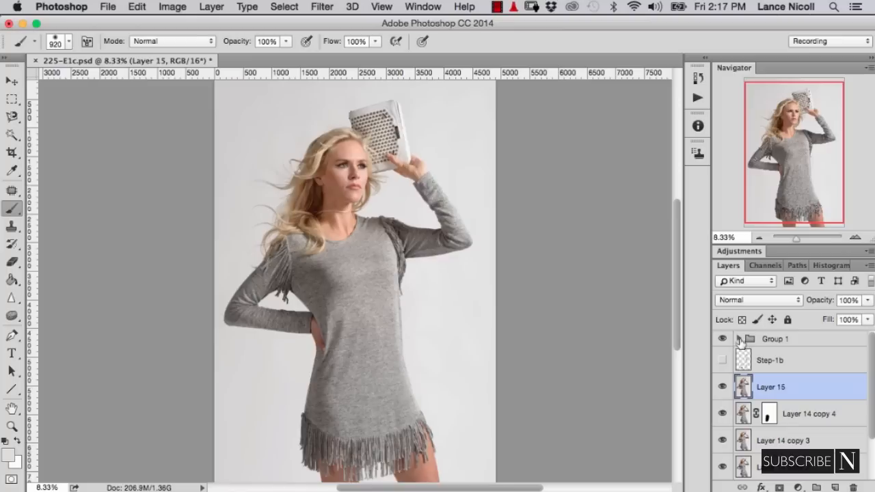
# - Expand Group 1 and review the Step-2-a markup and the Step-2-b markup one at a time over the photo
pyautogui.click(738, 339)
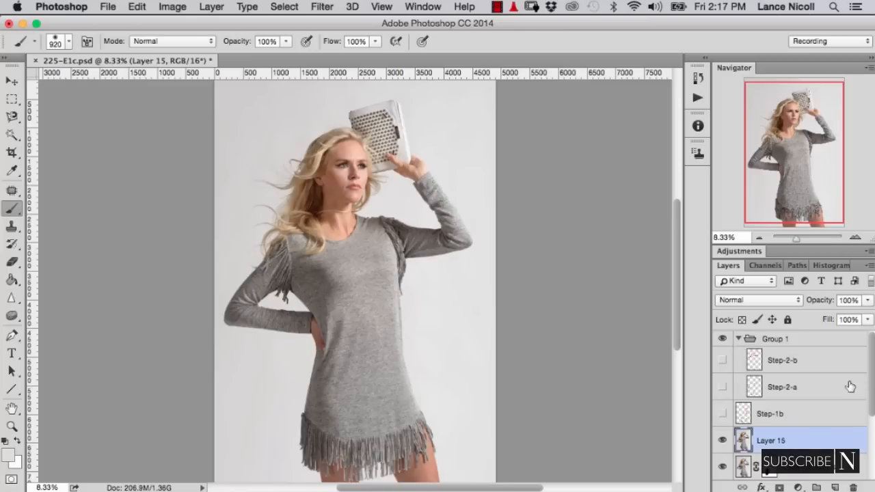
pyautogui.click(723, 387)
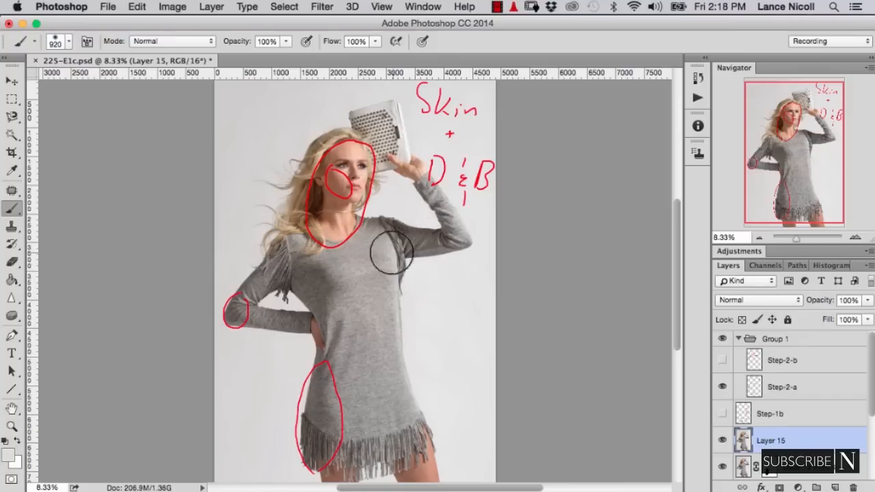
pyautogui.click(722, 375)
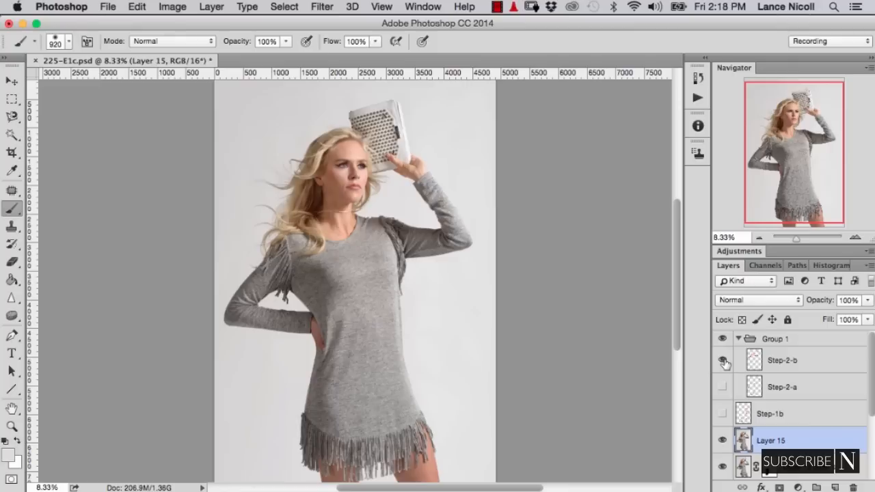
pyautogui.click(722, 361)
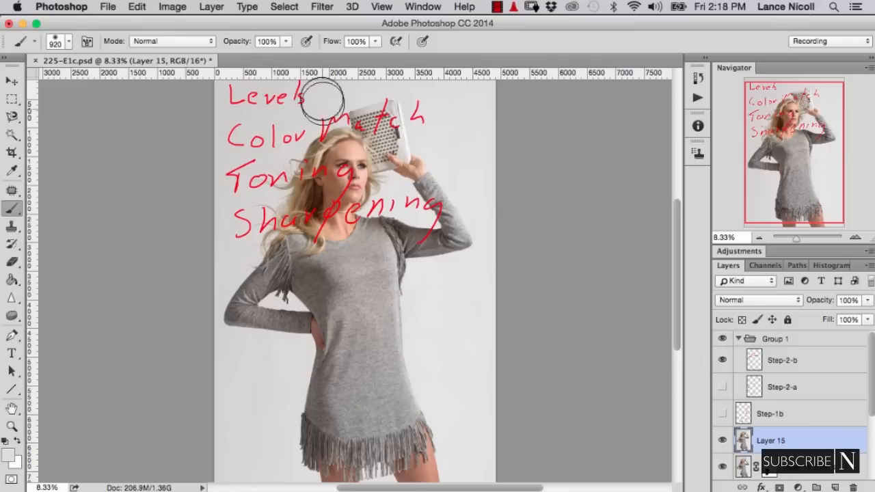